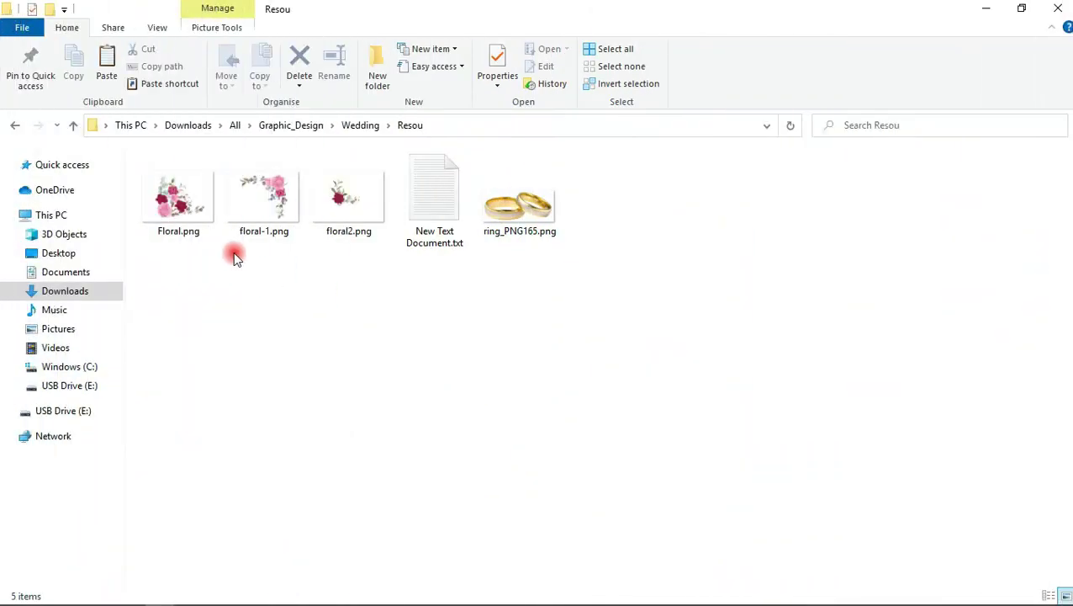
Open New Text Document.txt with the invitation wording in Notepad, then return to Photoshop
{"action": "left_click", "coordinate": [287, 242]}
{"action": "left_click", "coordinate": [374, 277]}
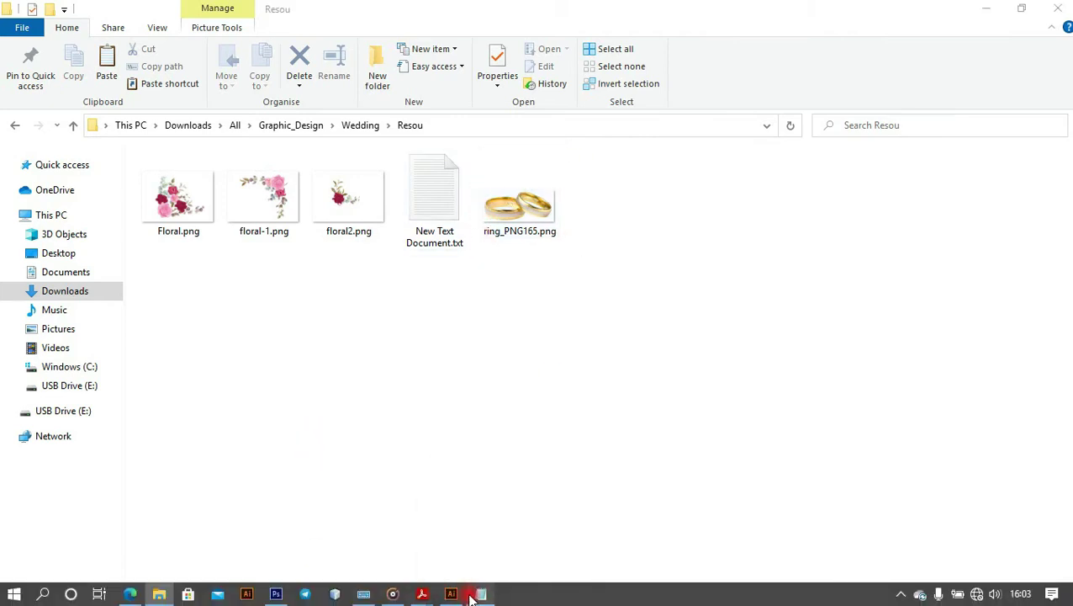
{"action": "left_click", "coordinate": [473, 595]}
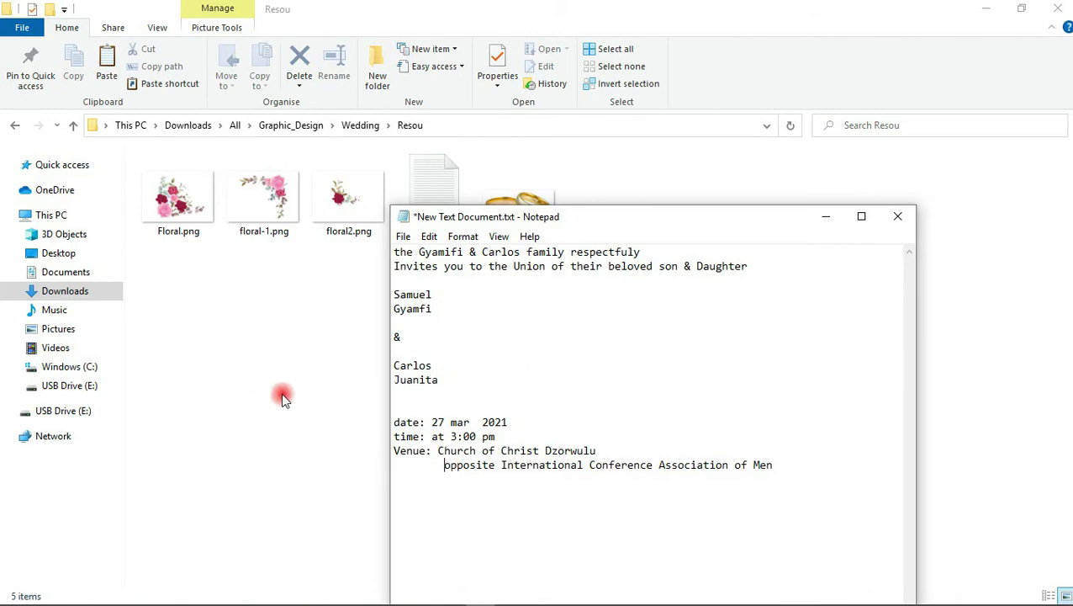
{"action": "left_click", "coordinate": [250, 596]}
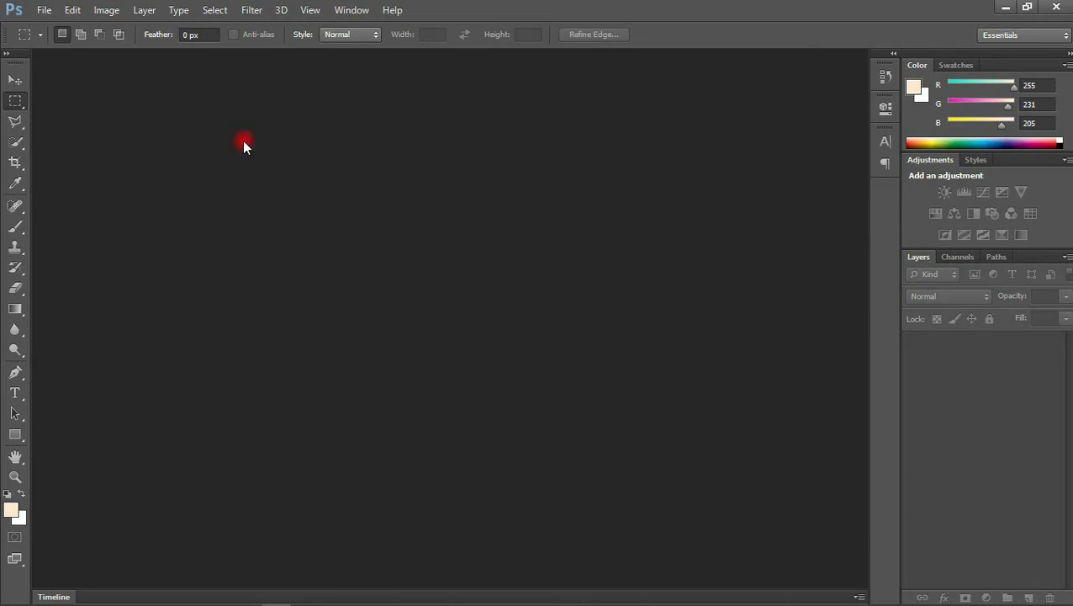
Create an International Paper A5 document (148 × 210 mm, 300 ppi) named Wedding Invite
{"action": "left_click", "coordinate": [39, 10]}
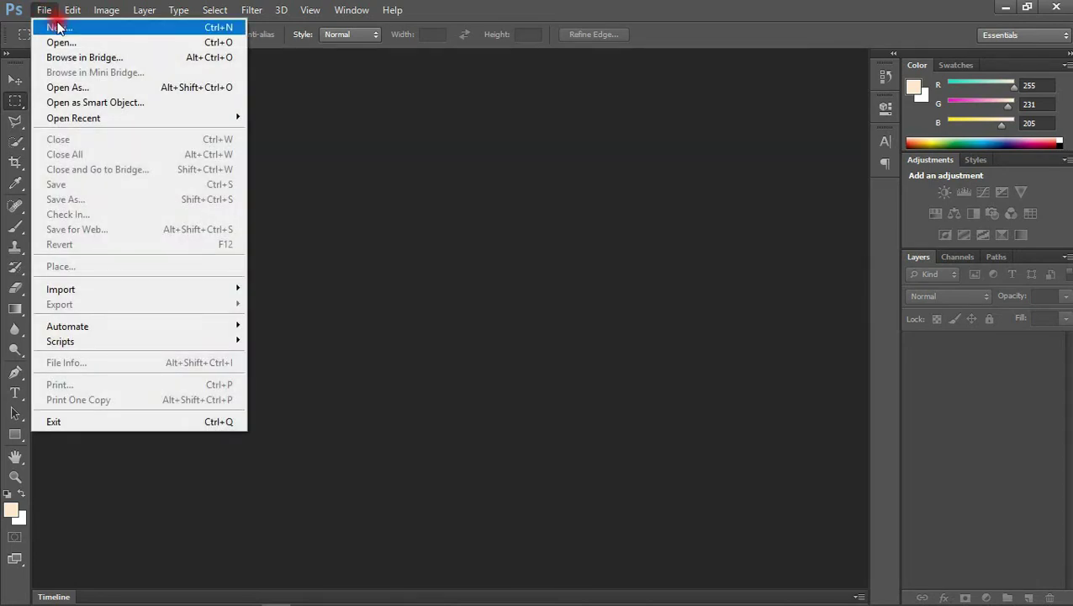
{"action": "left_click", "coordinate": [53, 26]}
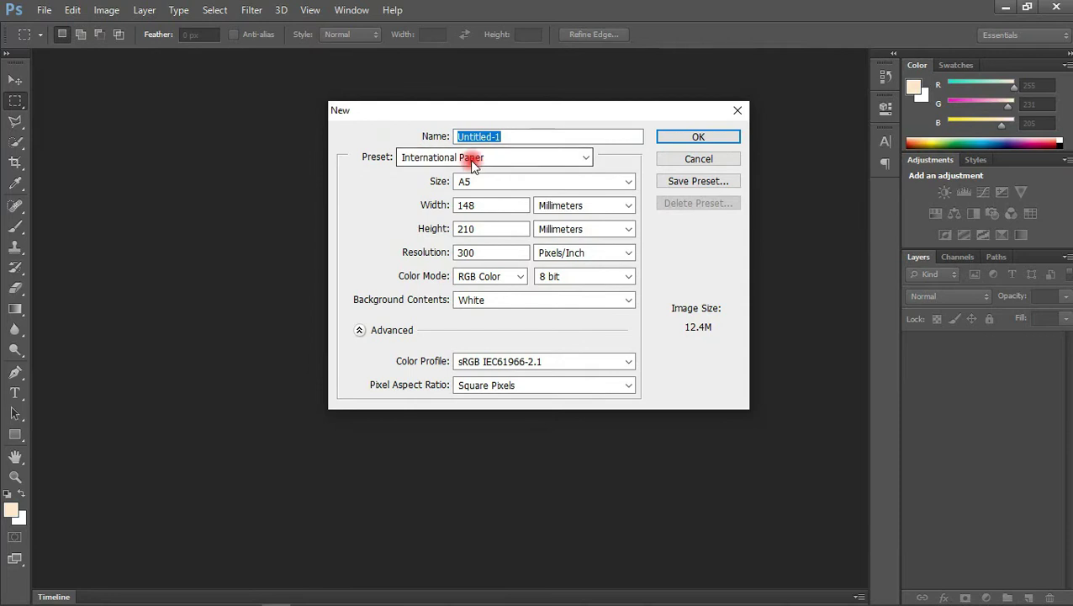
{"action": "left_click", "coordinate": [494, 158]}
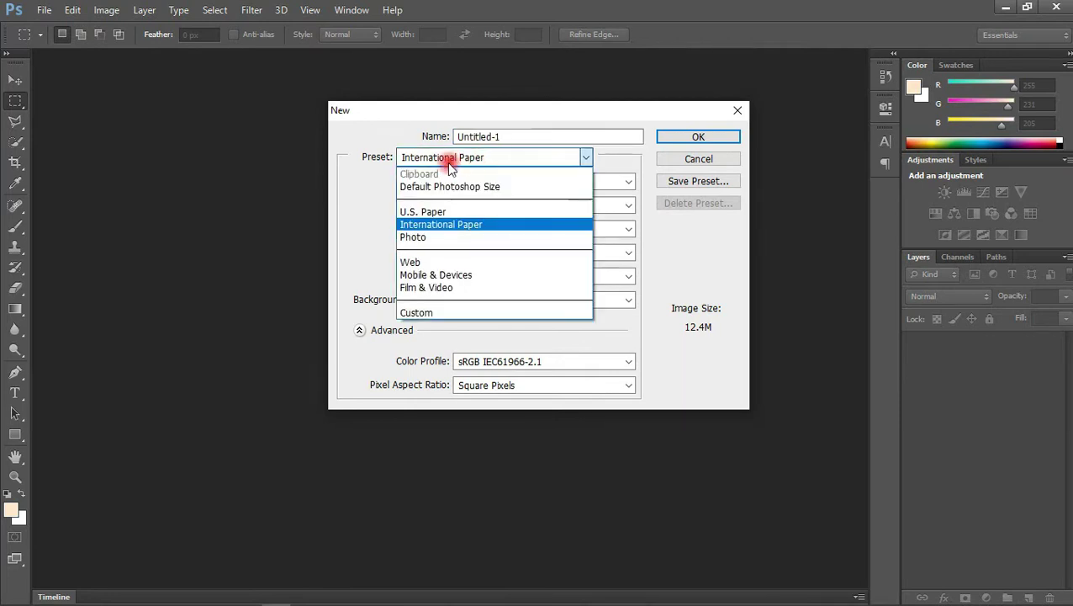
{"action": "left_click", "coordinate": [435, 228]}
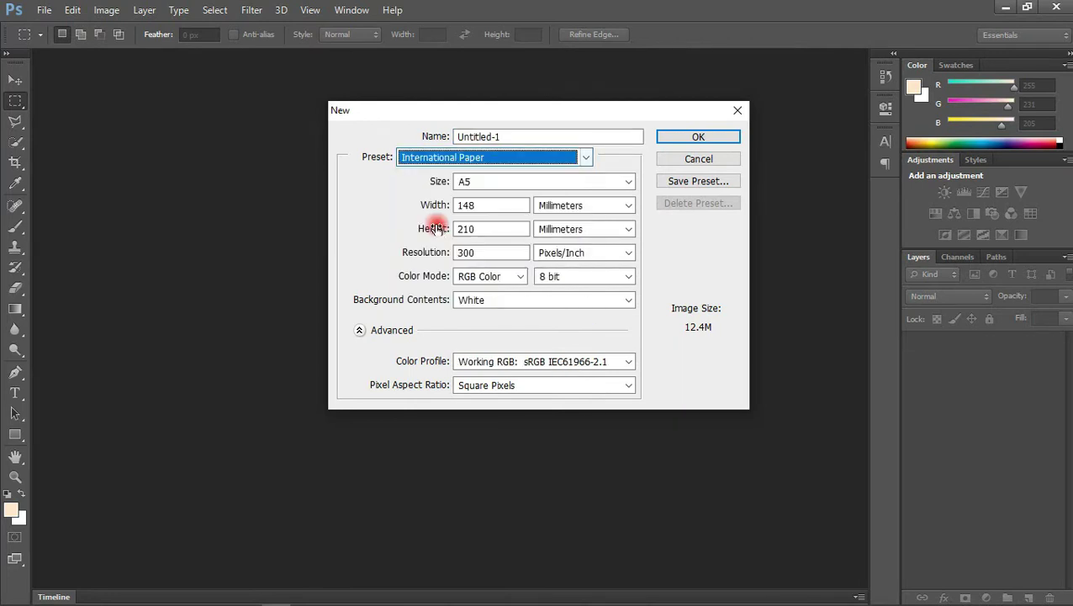
{"action": "left_click", "coordinate": [477, 174]}
{"action": "left_click", "coordinate": [475, 222]}
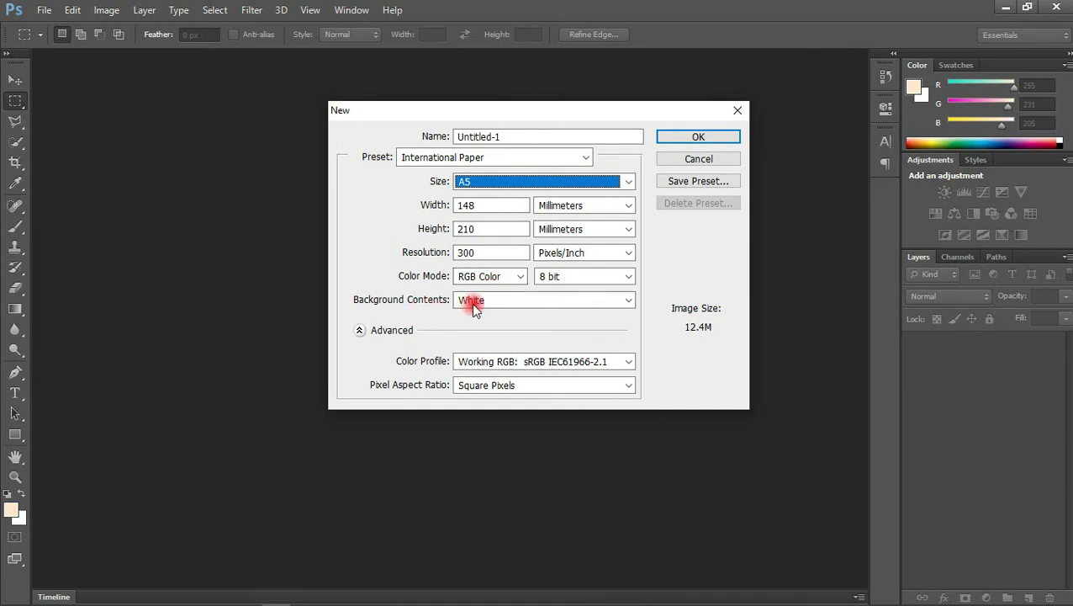
{"action": "left_click", "coordinate": [467, 137]}
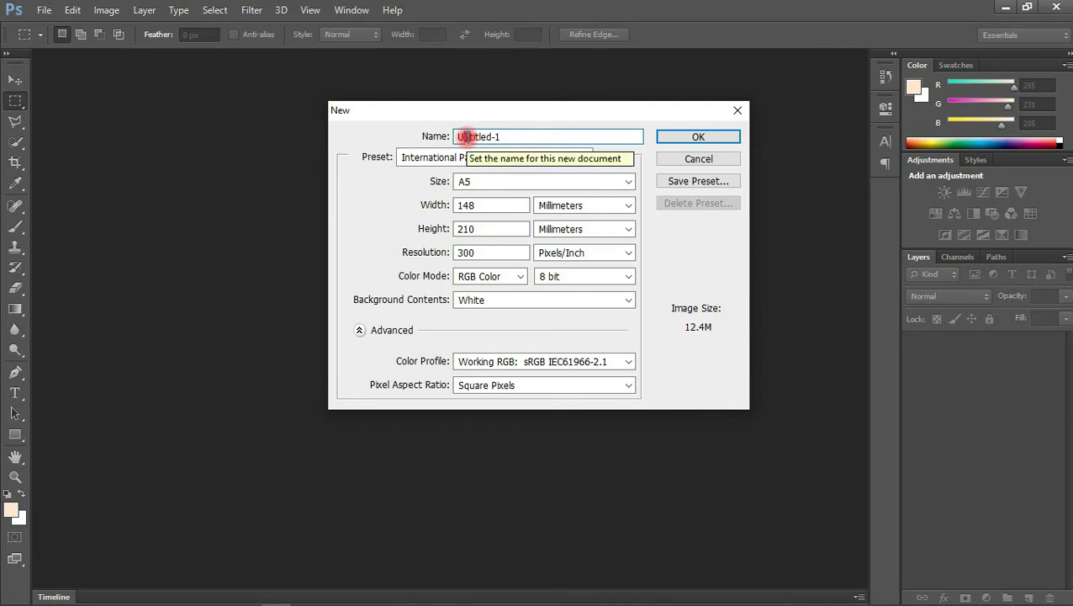
{"action": "left_click_drag", "start_coordinate": [528, 136], "coordinate": [454, 140]}
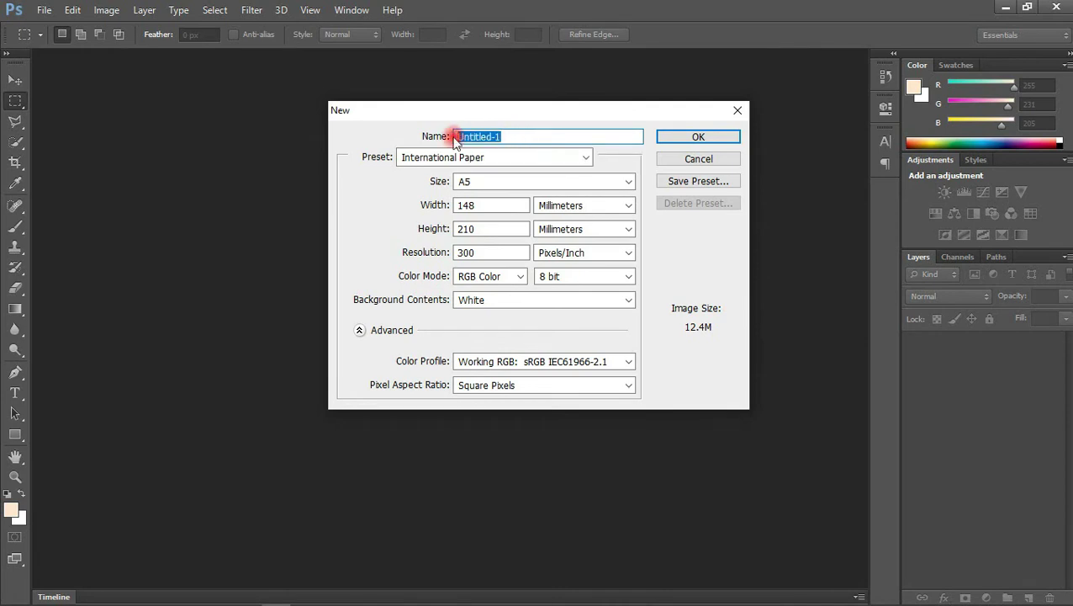
{"action": "type", "text": "Wedding Invite"}
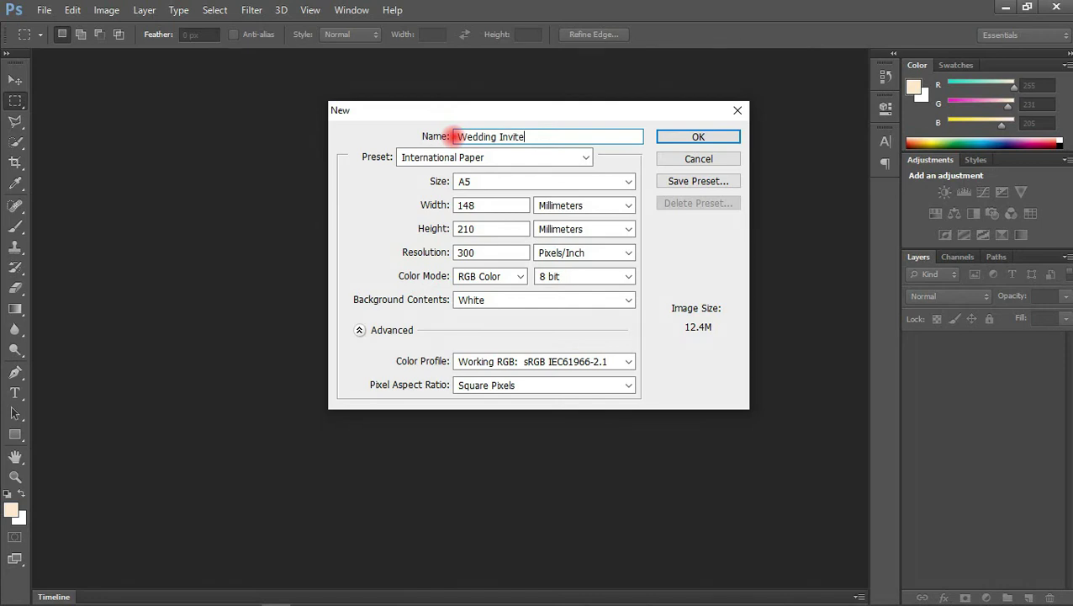
{"action": "left_click", "coordinate": [694, 135]}
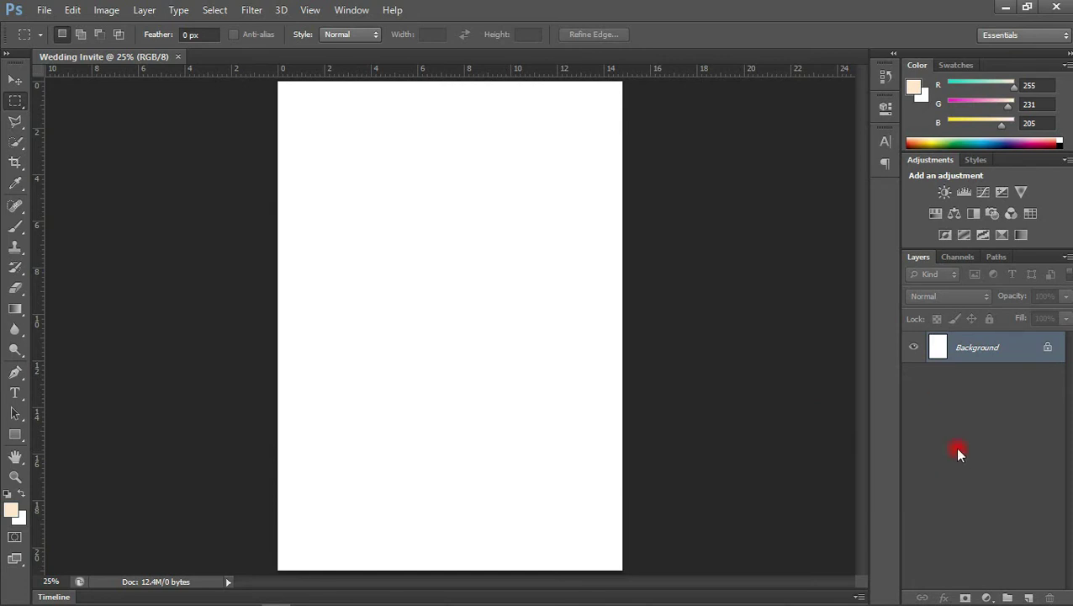
Add a Solid Color fill layer in cream #ffe7cd over the whole canvas
{"action": "left_click", "coordinate": [987, 597]}
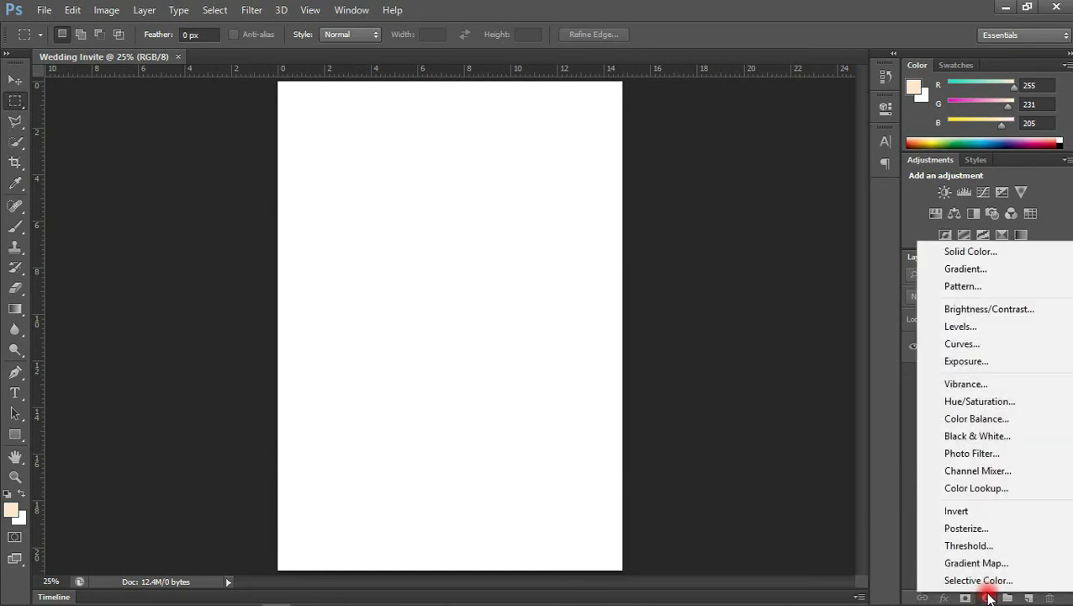
{"action": "left_click", "coordinate": [946, 257]}
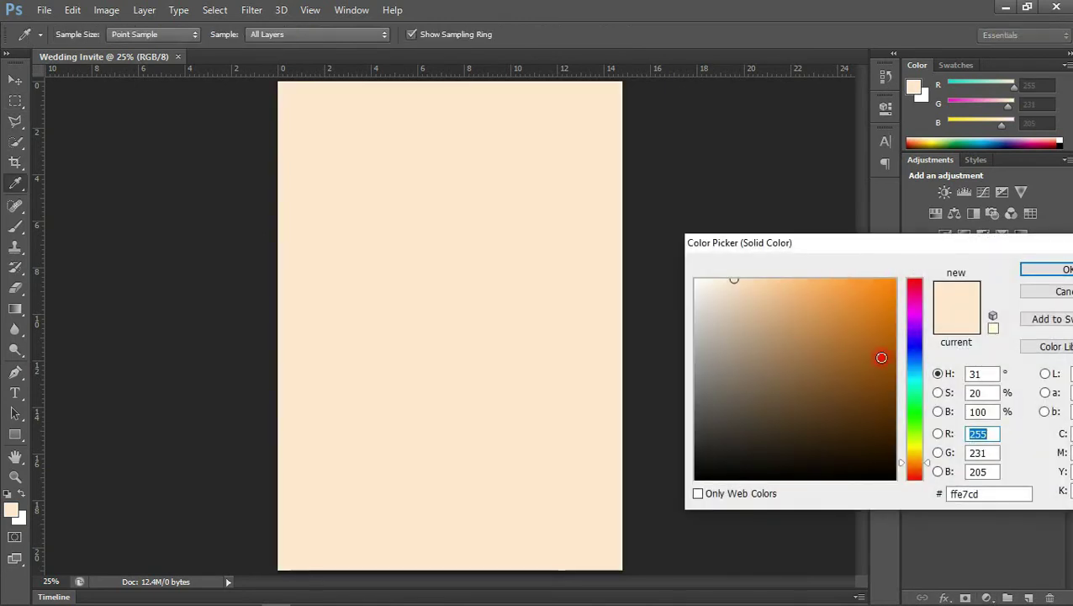
{"action": "left_click_drag", "start_coordinate": [982, 496], "coordinate": [906, 496]}
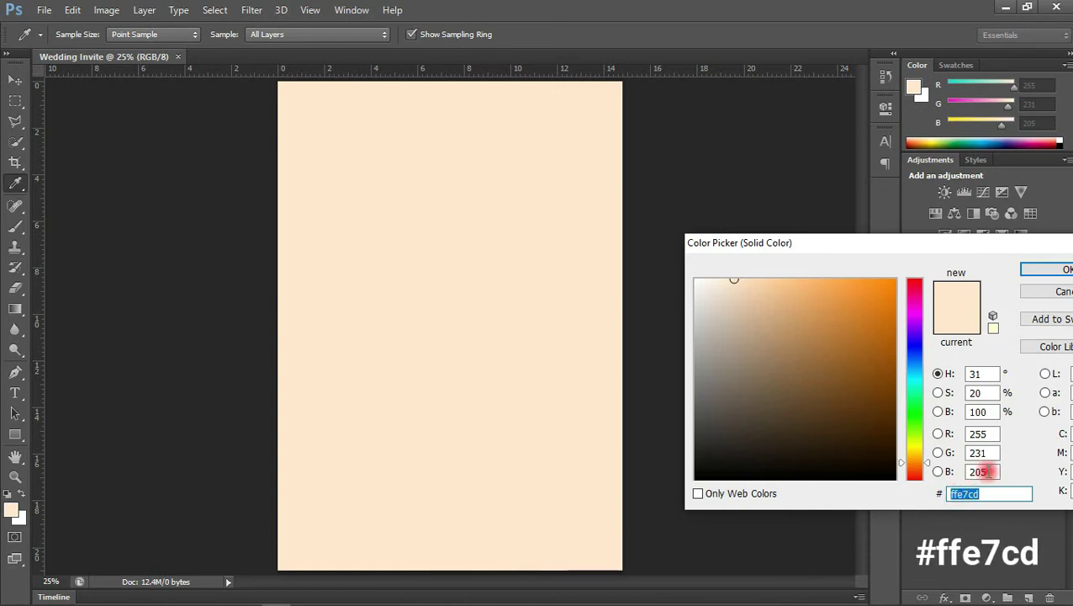
{"action": "left_click", "coordinate": [1030, 275]}
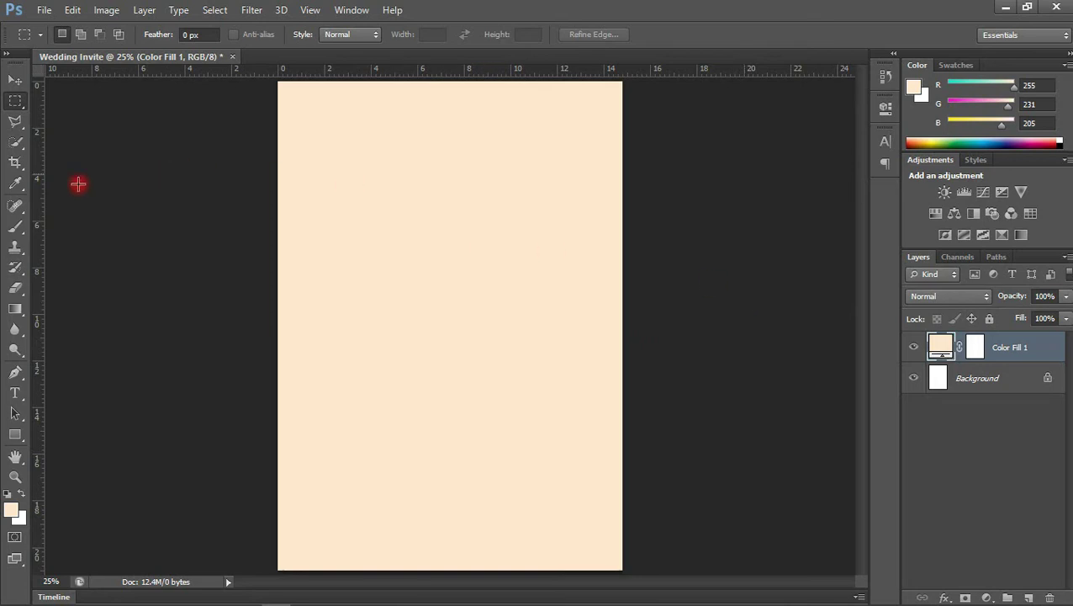
{"action": "left_click", "coordinate": [15, 84]}
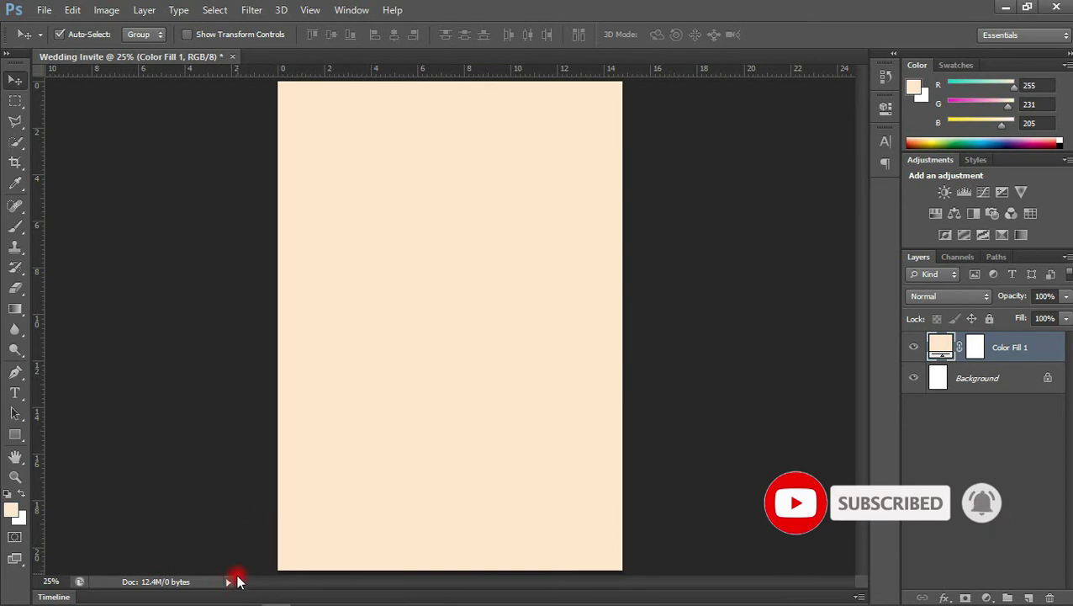
Drop Floral.png into the document and rotate it into the bottom-left corner
{"action": "left_click", "coordinate": [159, 594]}
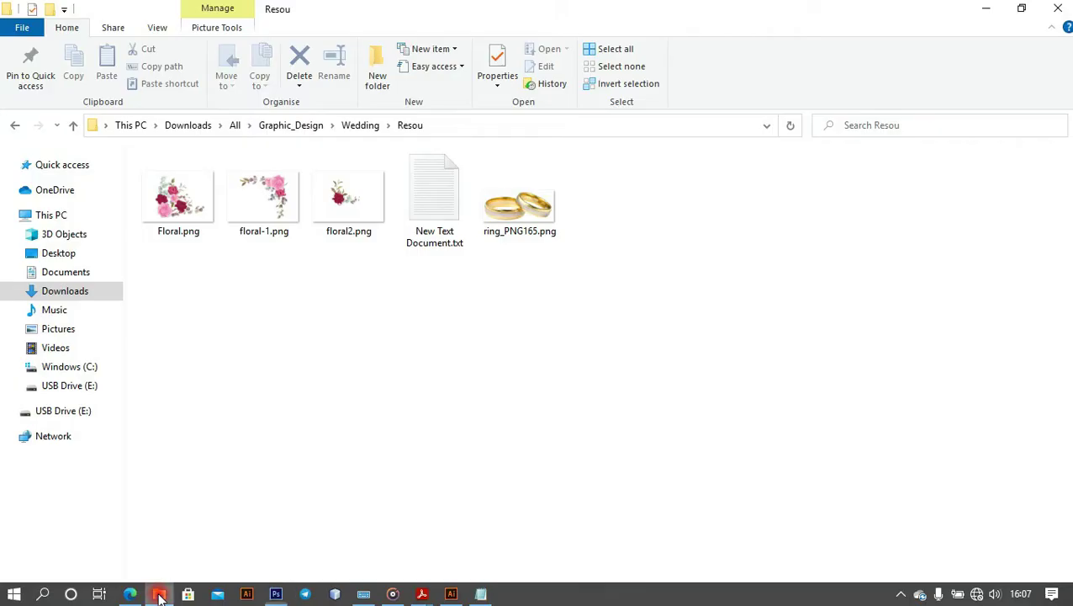
{"action": "left_click", "coordinate": [177, 213]}
{"action": "left_click_drag", "start_coordinate": [188, 207], "coordinate": [353, 462]}
{"action": "left_click_drag", "start_coordinate": [449, 370], "coordinate": [368, 522]}
{"action": "left_click_drag", "start_coordinate": [556, 480], "coordinate": [574, 422]}
{"action": "left_click_drag", "start_coordinate": [391, 549], "coordinate": [364, 547]}
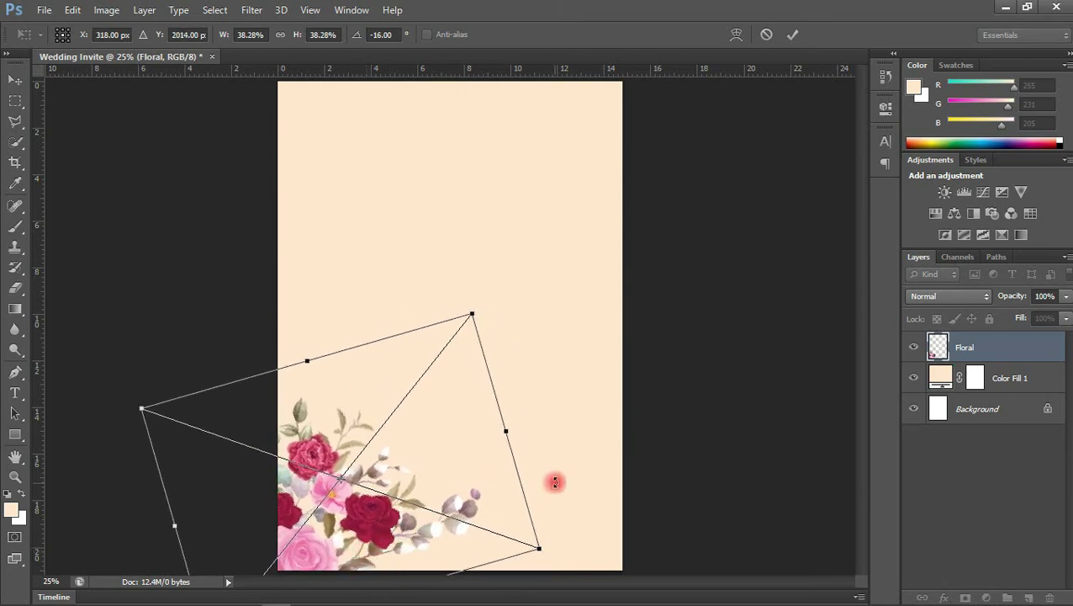
{"action": "left_click_drag", "start_coordinate": [515, 430], "coordinate": [560, 537]}
{"action": "left_click_drag", "start_coordinate": [379, 526], "coordinate": [396, 539]}
{"action": "key", "text": "Return"}
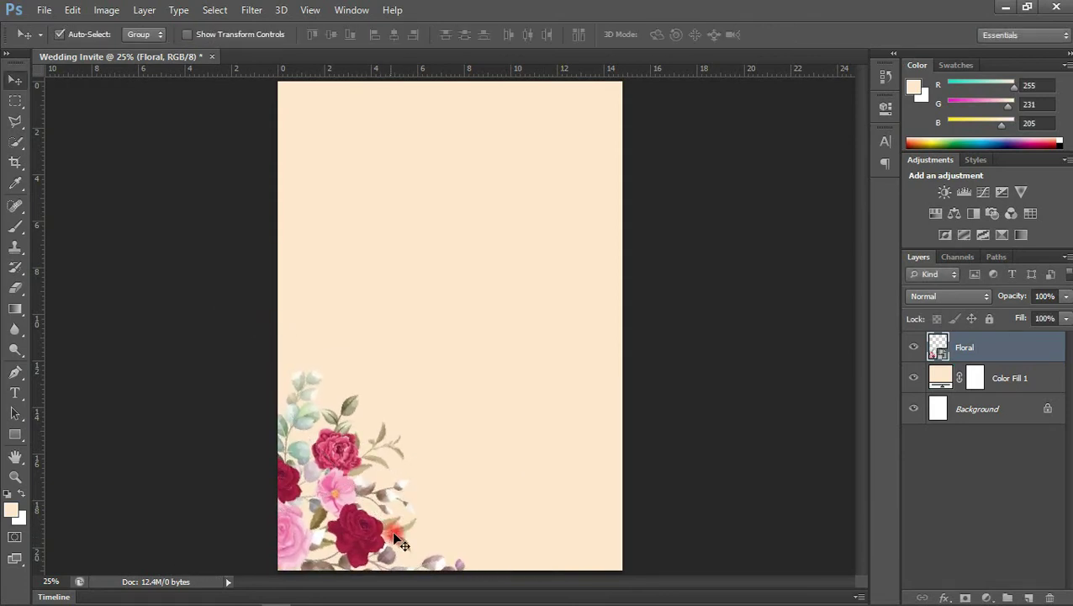
Duplicate the Floral layer and rotate the copy 180°
{"action": "key", "text": "ctrl+j"}
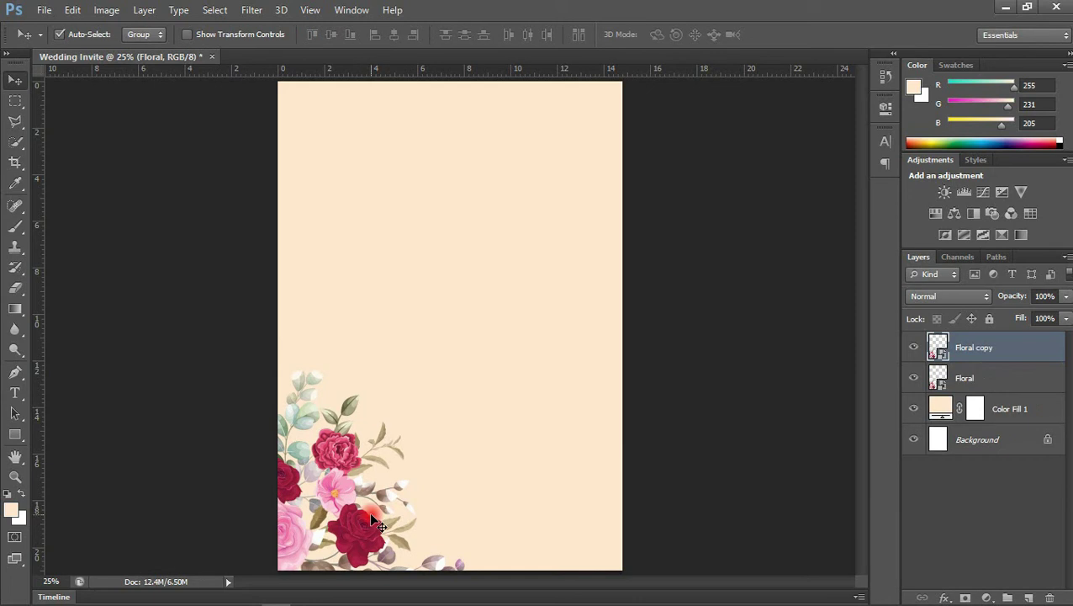
{"action": "left_click_drag", "start_coordinate": [359, 462], "coordinate": [459, 452]}
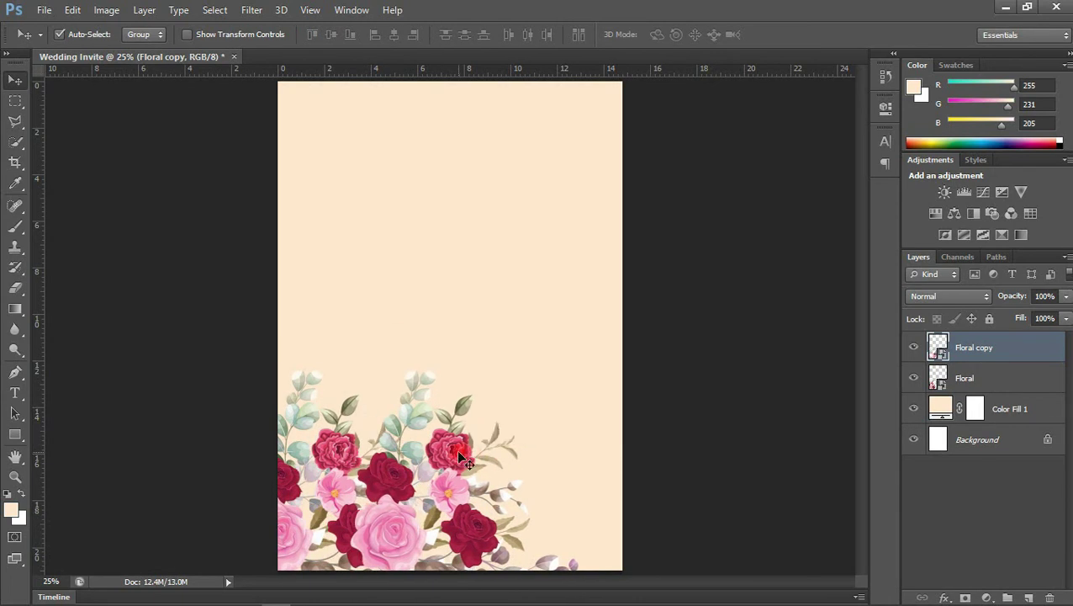
{"action": "key", "text": "ctrl+t"}
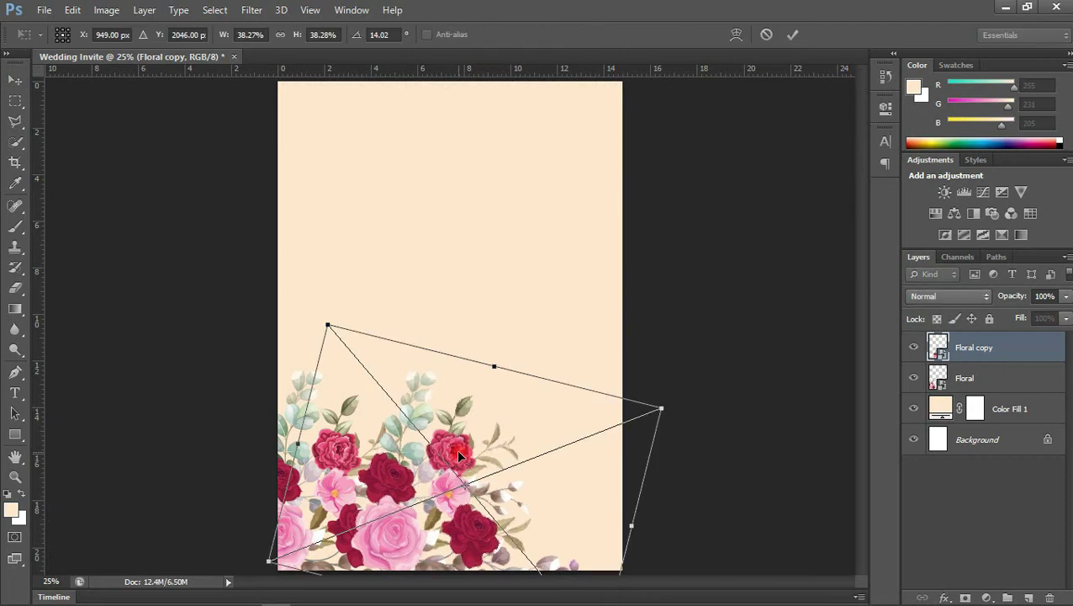
{"action": "right_click", "coordinate": [459, 456]}
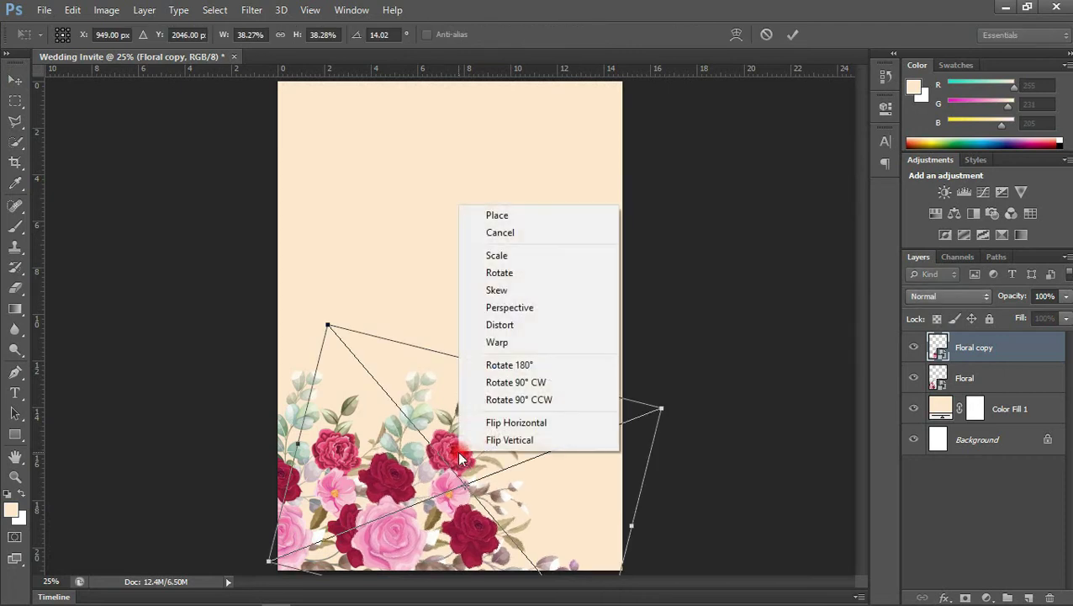
{"action": "left_click", "coordinate": [510, 367]}
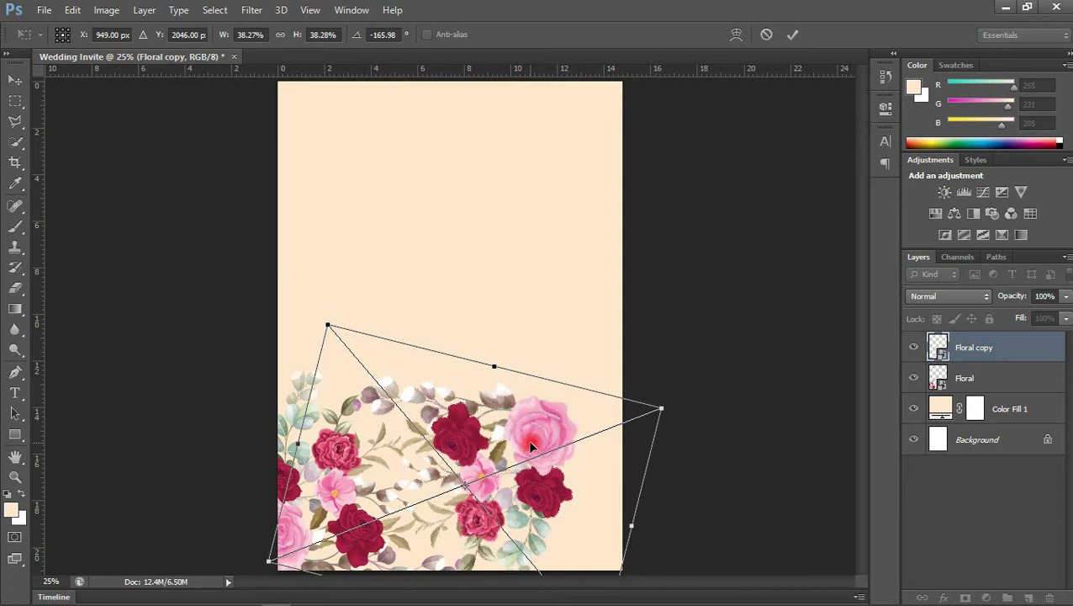
Rotate and position the Floral copy to fit the bottom-right corner
{"action": "left_click_drag", "start_coordinate": [553, 438], "coordinate": [567, 443]}
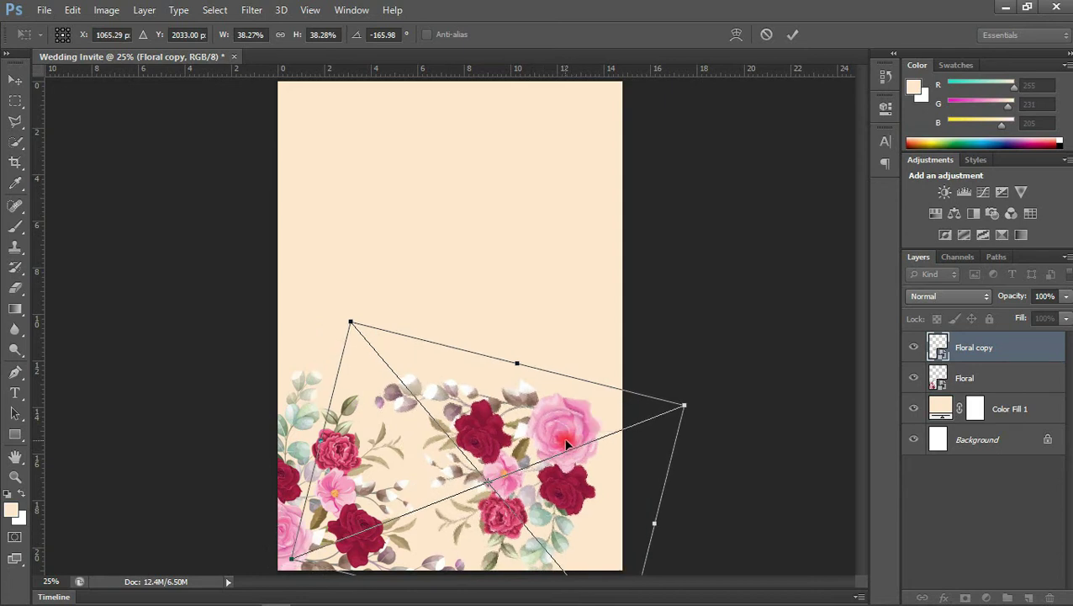
{"action": "left_click_drag", "start_coordinate": [693, 390], "coordinate": [752, 567]}
{"action": "left_click_drag", "start_coordinate": [570, 470], "coordinate": [592, 493]}
{"action": "left_click_drag", "start_coordinate": [652, 441], "coordinate": [693, 469]}
{"action": "left_click_drag", "start_coordinate": [732, 492], "coordinate": [629, 473]}
{"action": "left_click_drag", "start_coordinate": [688, 434], "coordinate": [758, 547]}
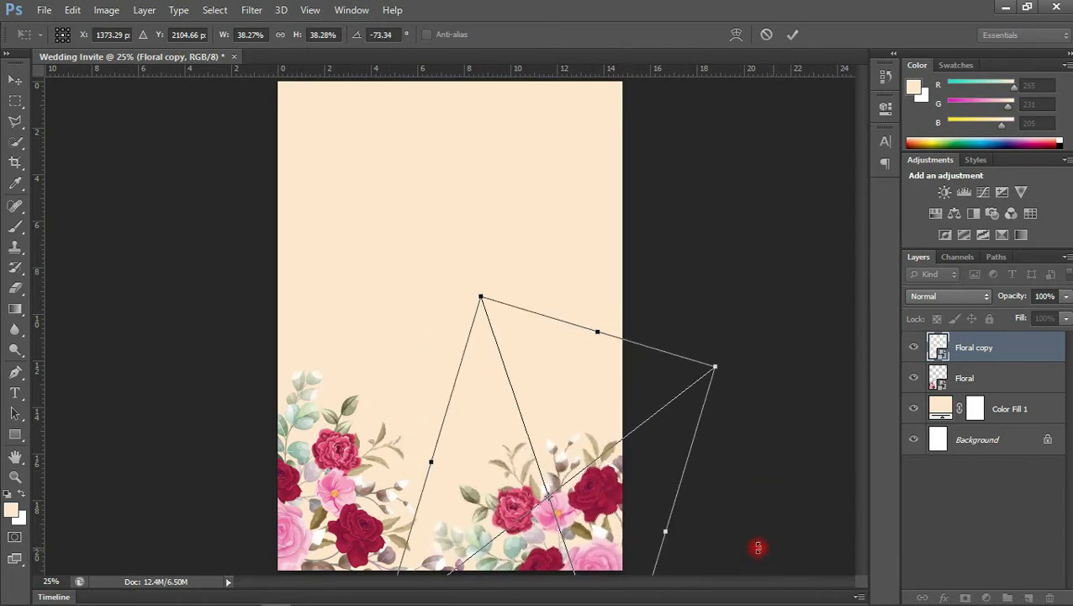
{"action": "left_click_drag", "start_coordinate": [607, 503], "coordinate": [599, 472]}
{"action": "left_click_drag", "start_coordinate": [681, 487], "coordinate": [705, 480]}
{"action": "left_click_drag", "start_coordinate": [583, 507], "coordinate": [588, 543]}
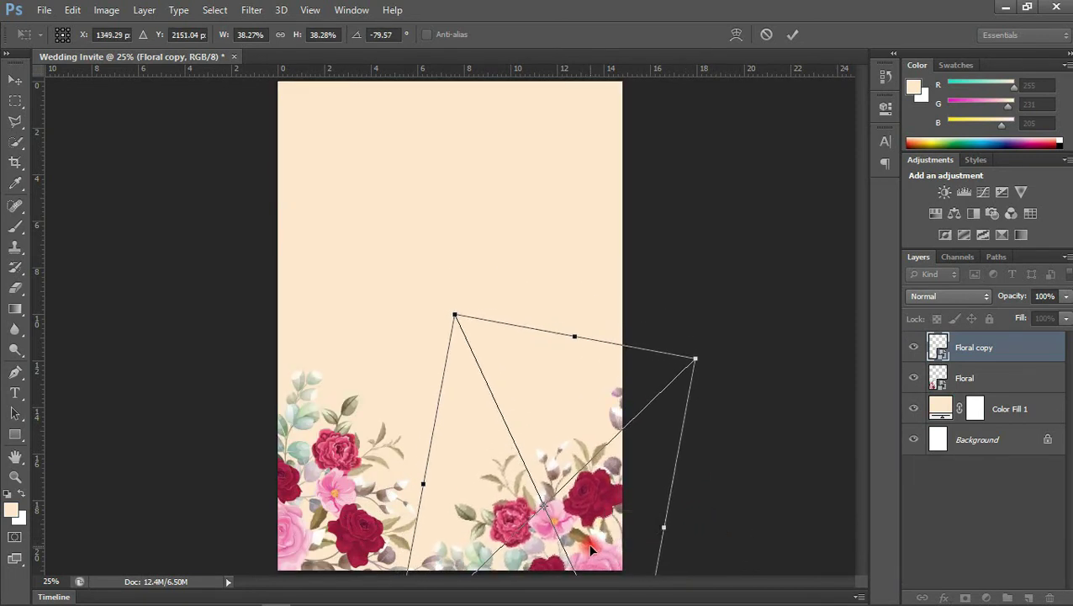
{"action": "key", "text": "Return"}
{"action": "left_click", "coordinate": [350, 490]}
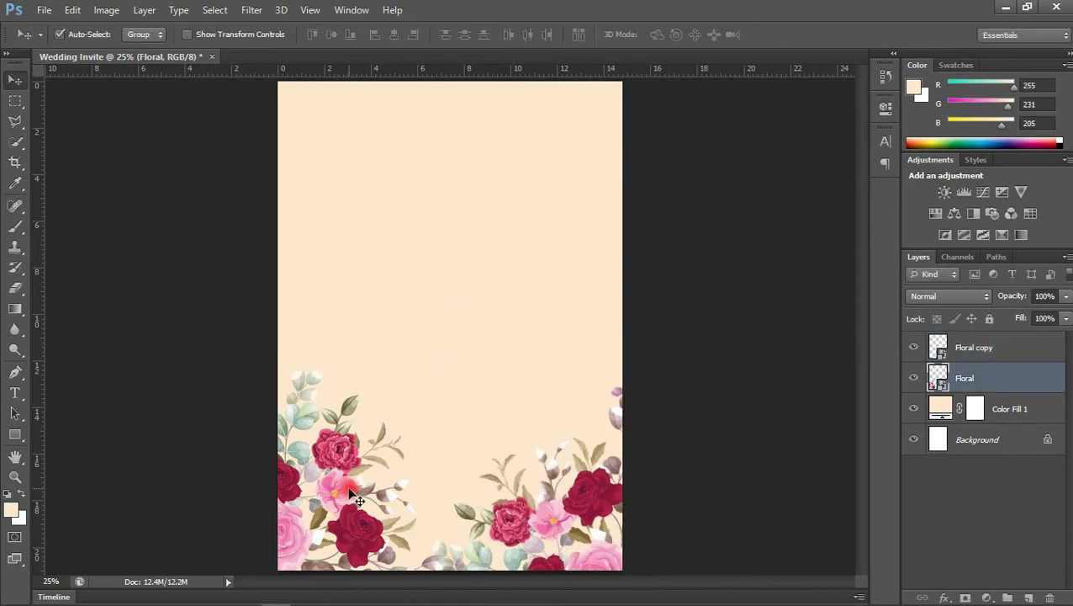
Slightly straighten the left roses and nudge both clusters down and outward into the corners
{"action": "key", "text": "ctrl+t"}
{"action": "left_click_drag", "start_coordinate": [391, 345], "coordinate": [366, 339]}
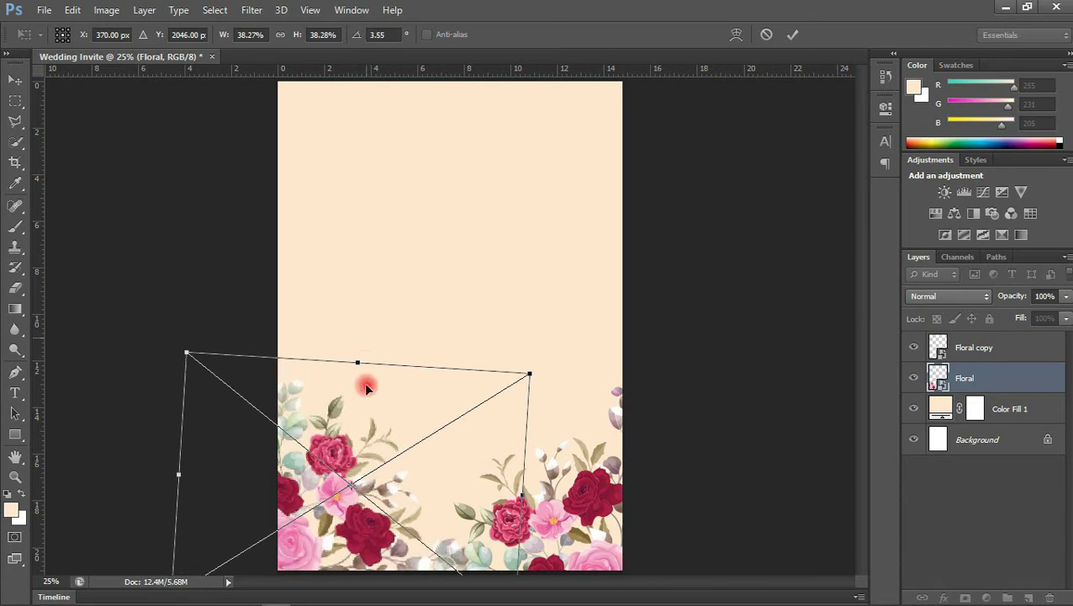
{"action": "left_click_drag", "start_coordinate": [388, 514], "coordinate": [380, 521]}
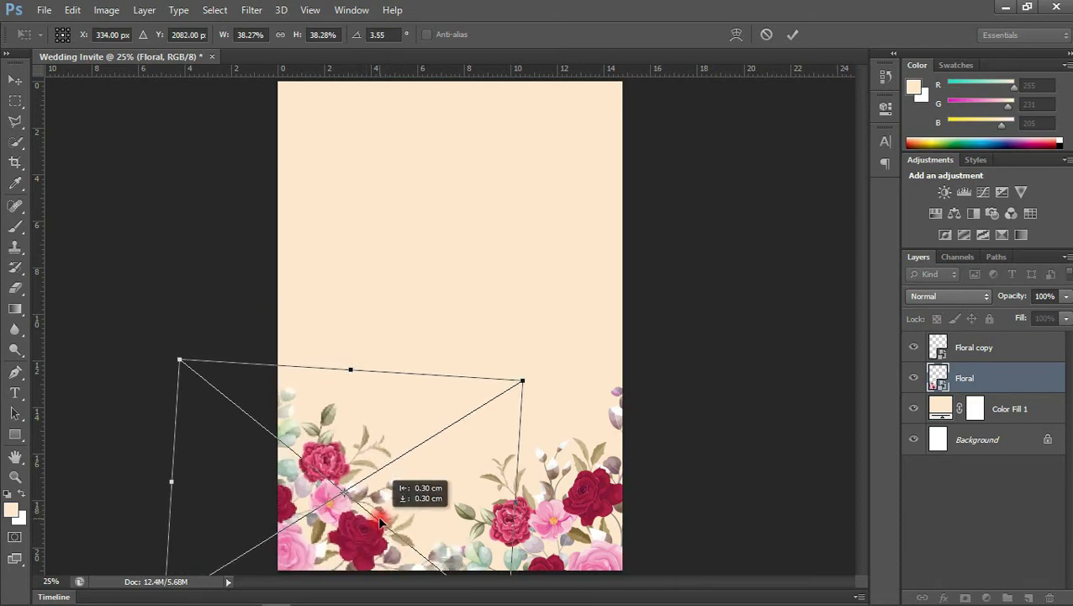
{"action": "key", "text": "Return"}
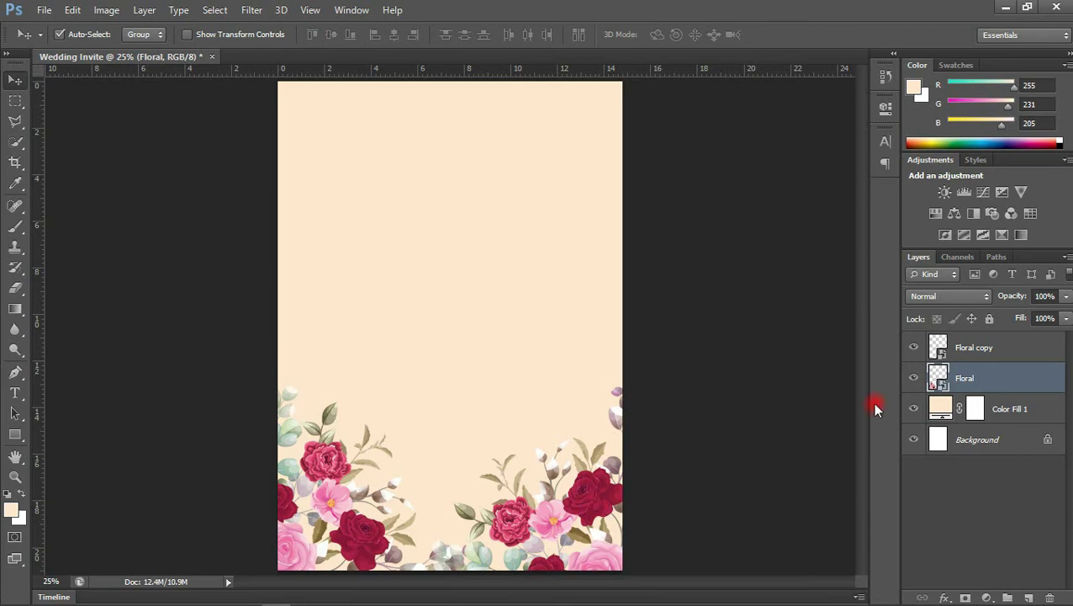
{"action": "left_click_drag", "start_coordinate": [596, 503], "coordinate": [616, 499]}
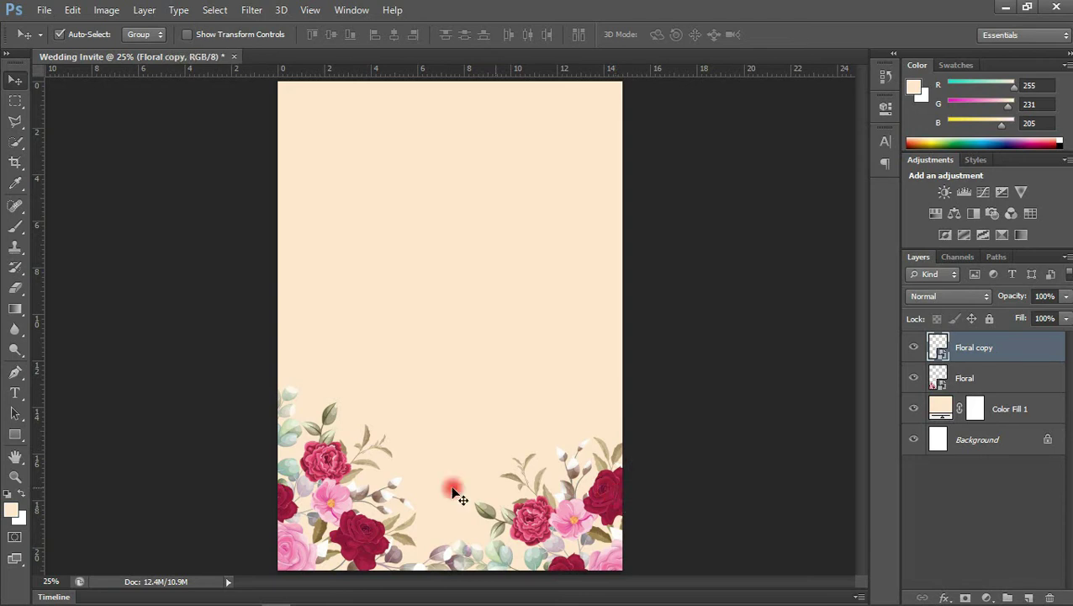
{"action": "left_click", "coordinate": [325, 532]}
{"action": "left_click_drag", "start_coordinate": [325, 532], "coordinate": [323, 533]}
{"action": "left_click_drag", "start_coordinate": [322, 489], "coordinate": [336, 502]}
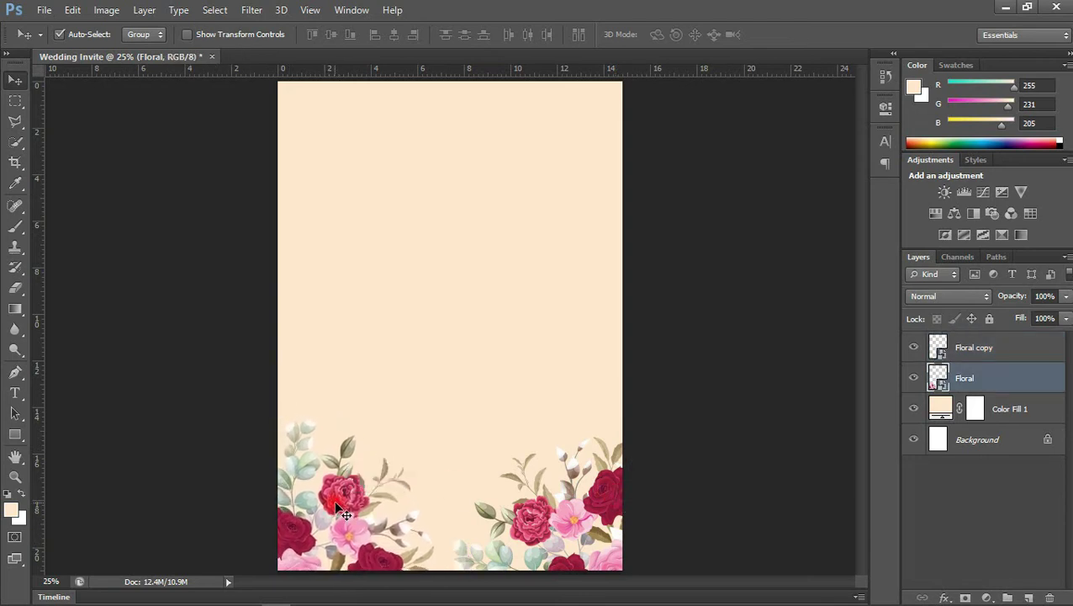
{"action": "left_click_drag", "start_coordinate": [601, 485], "coordinate": [612, 488]}
{"action": "left_click_drag", "start_coordinate": [352, 545], "coordinate": [361, 562]}
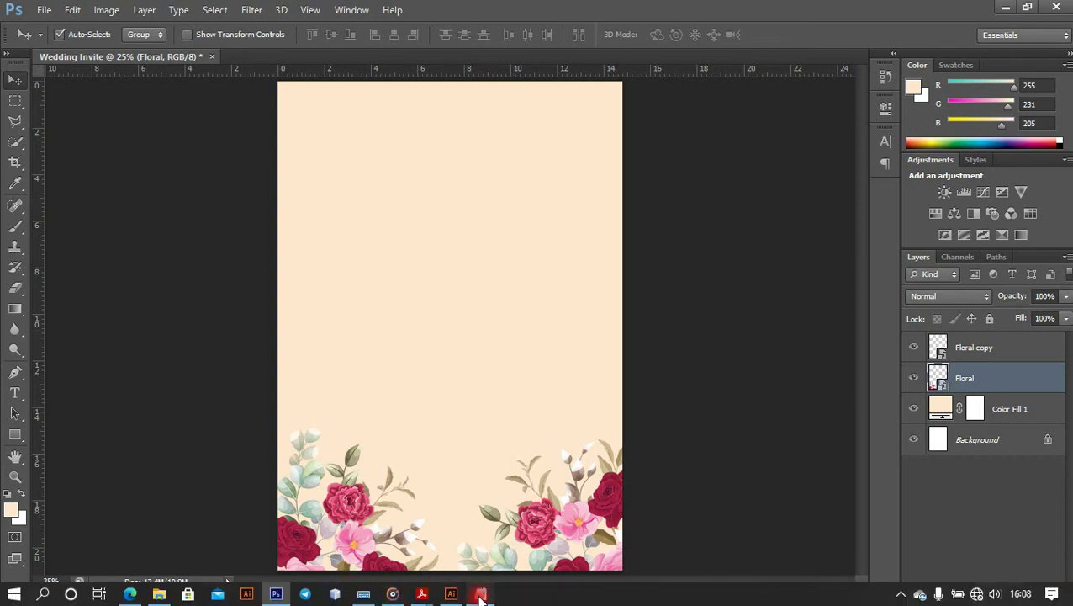
Paste the first wording line as a red text layer and move it to the top edge
{"action": "left_click", "coordinate": [480, 595]}
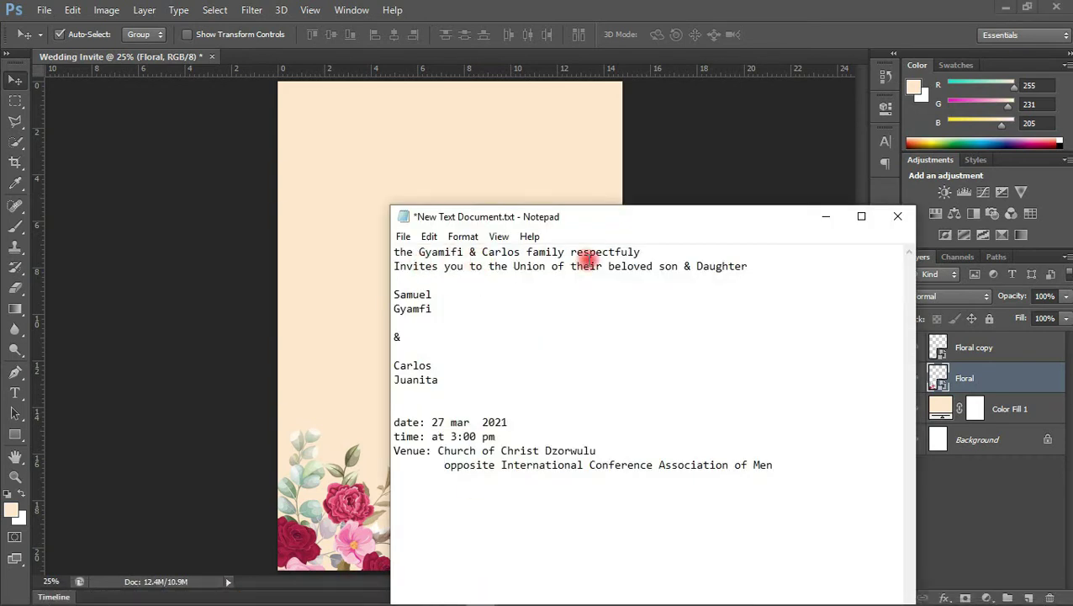
{"action": "left_click_drag", "start_coordinate": [641, 252], "coordinate": [402, 251]}
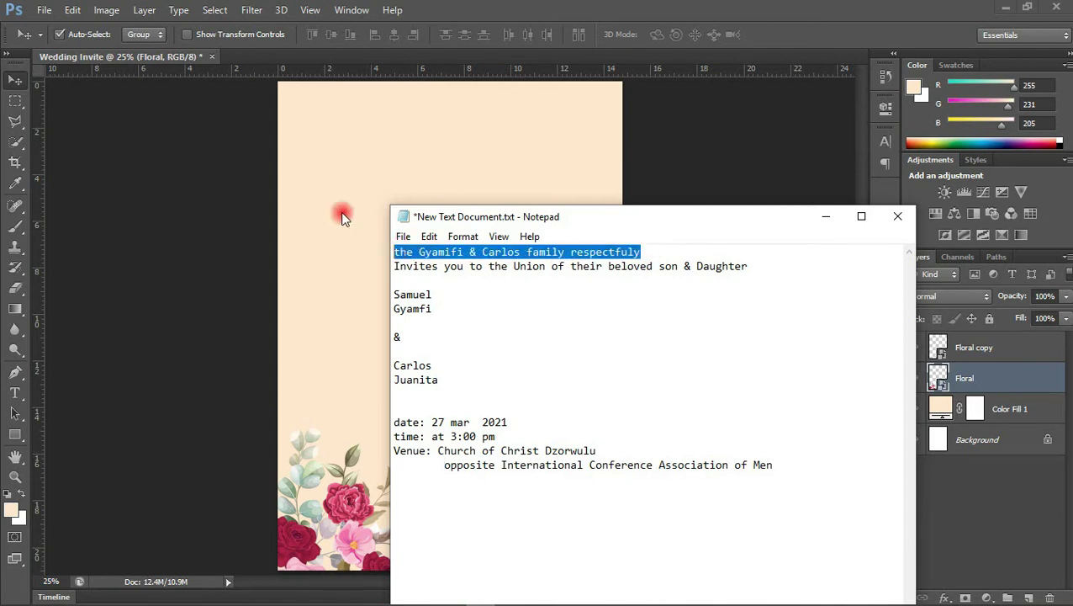
{"action": "left_click", "coordinate": [333, 185]}
{"action": "left_click", "coordinate": [15, 393]}
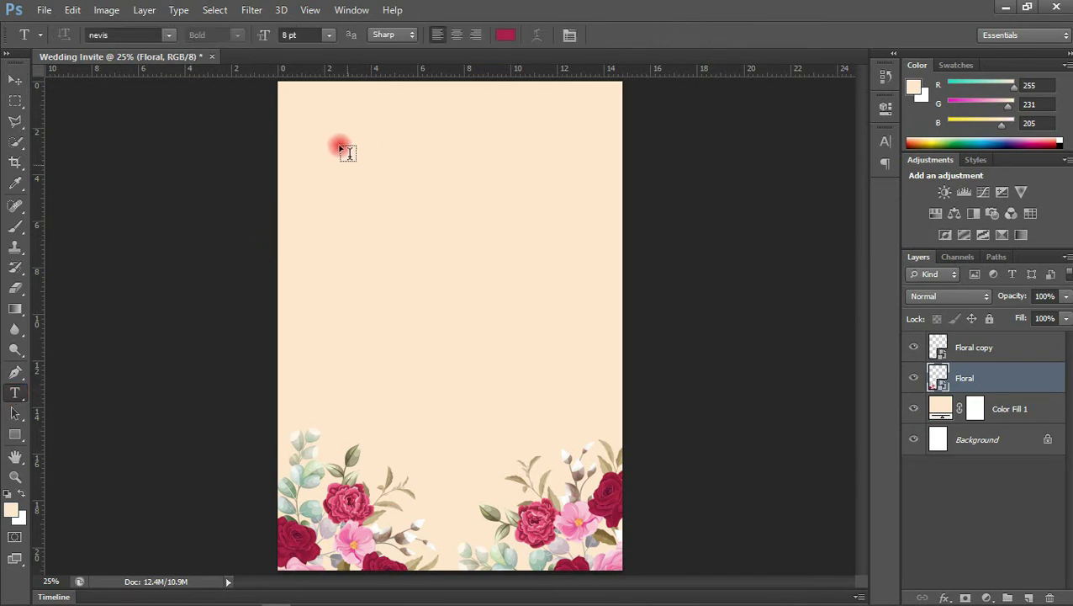
{"action": "left_click", "coordinate": [369, 190]}
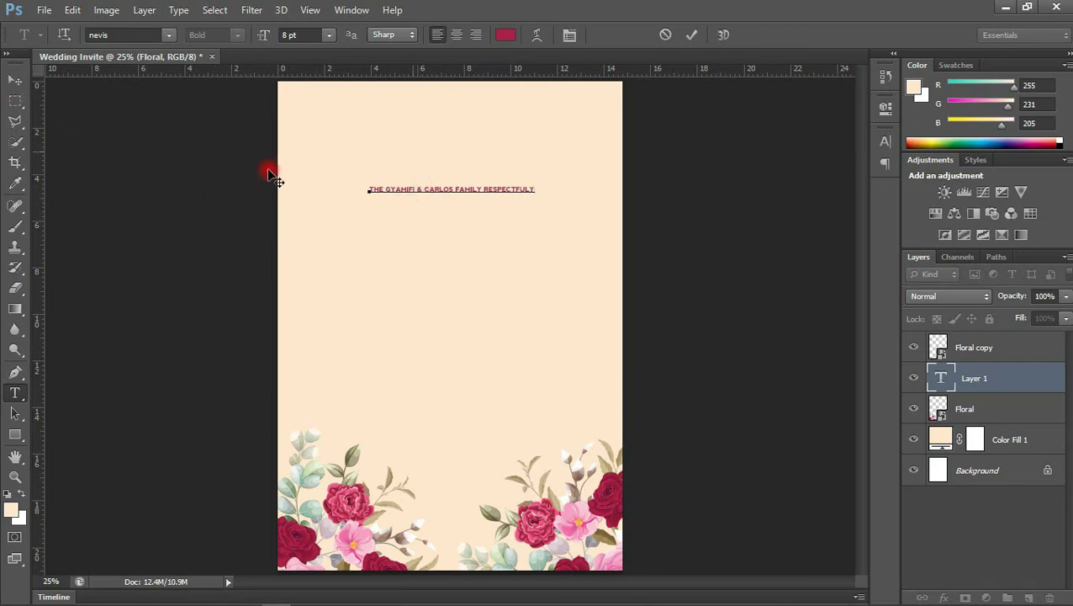
{"action": "left_click", "coordinate": [692, 34]}
{"action": "key", "text": "v"}
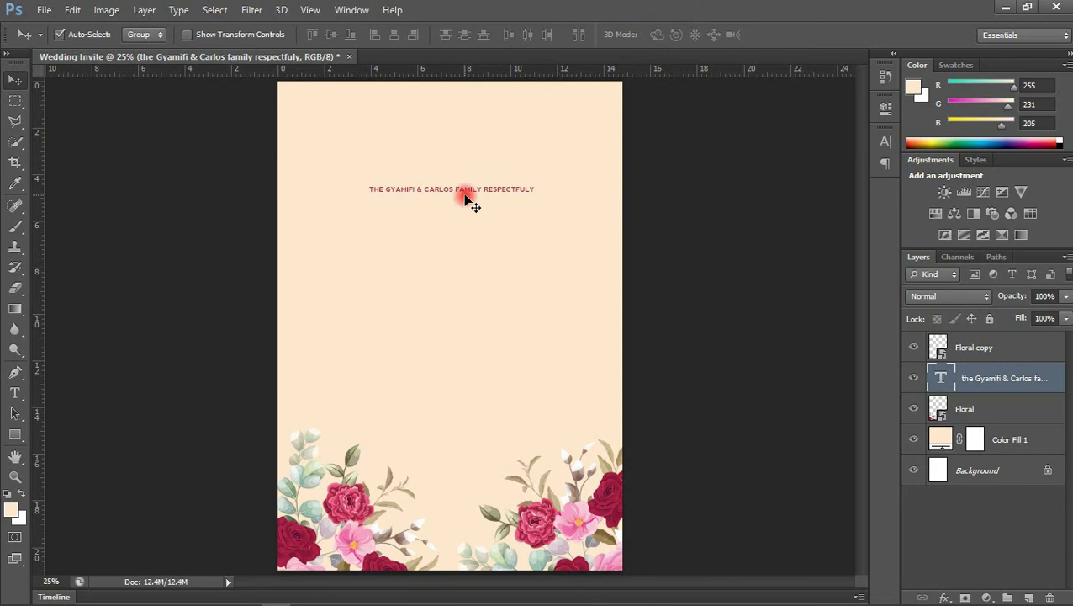
{"action": "left_click_drag", "start_coordinate": [465, 191], "coordinate": [454, 105]}
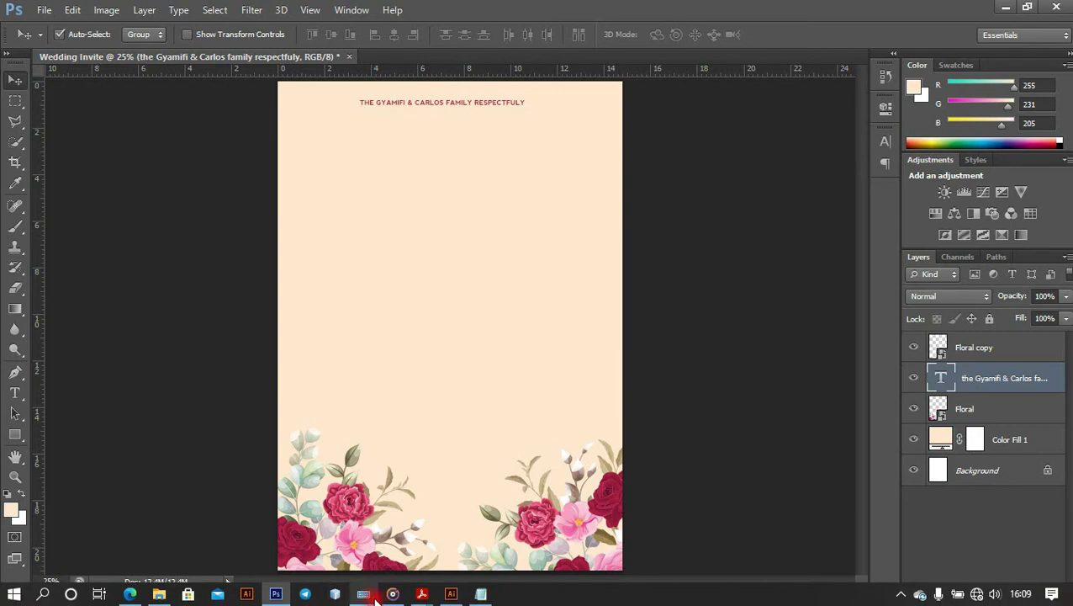
Select the second line of wording in Notepad
{"action": "left_click", "coordinate": [480, 594]}
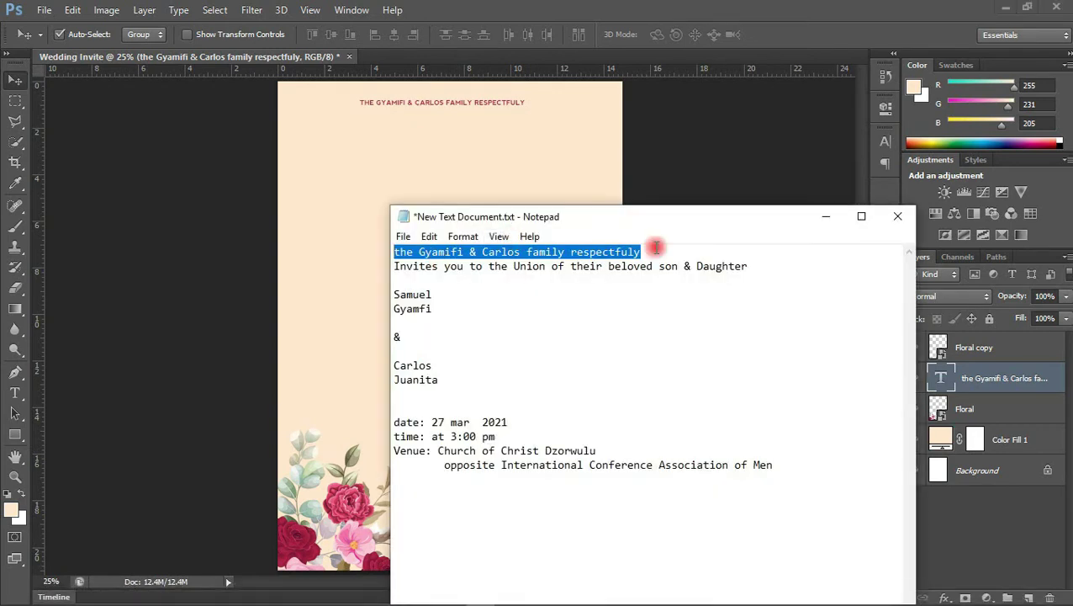
{"action": "left_click", "coordinate": [747, 266]}
{"action": "left_click", "coordinate": [395, 266], "text": "shift"}
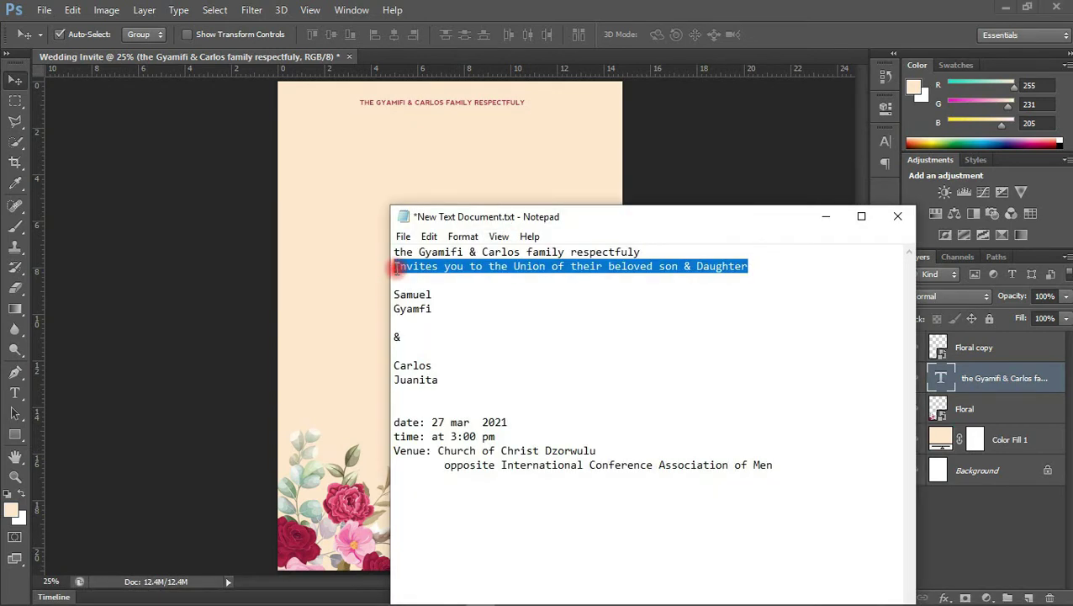
Paste 'INVITES YOU TO THE UNION OF THEIR BELOVED SON & DAUGHTER' just below the family line
{"action": "left_click", "coordinate": [308, 241]}
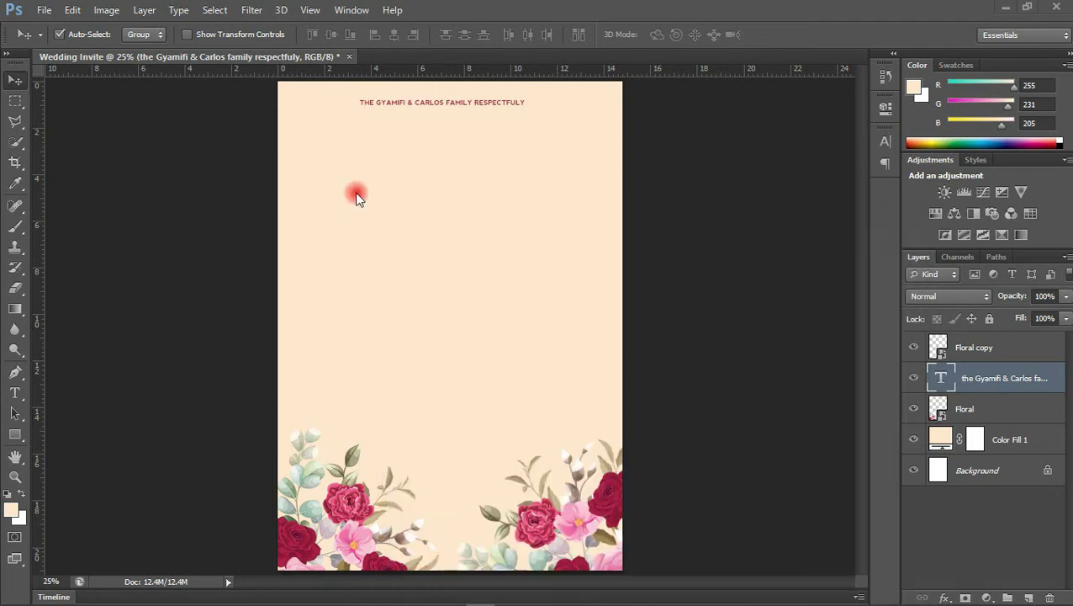
{"action": "key", "text": "t"}
{"action": "left_click", "coordinate": [368, 203]}
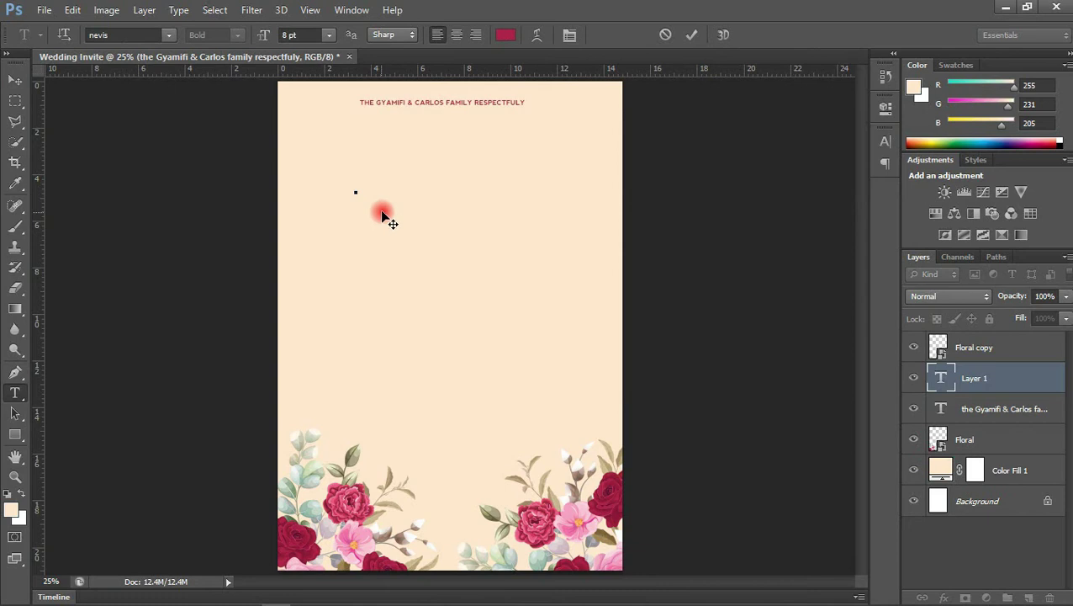
{"action": "type", "text": "INVITES YOU TO THE UNION OF THEIR BELOVED SON & DAUGHTER"}
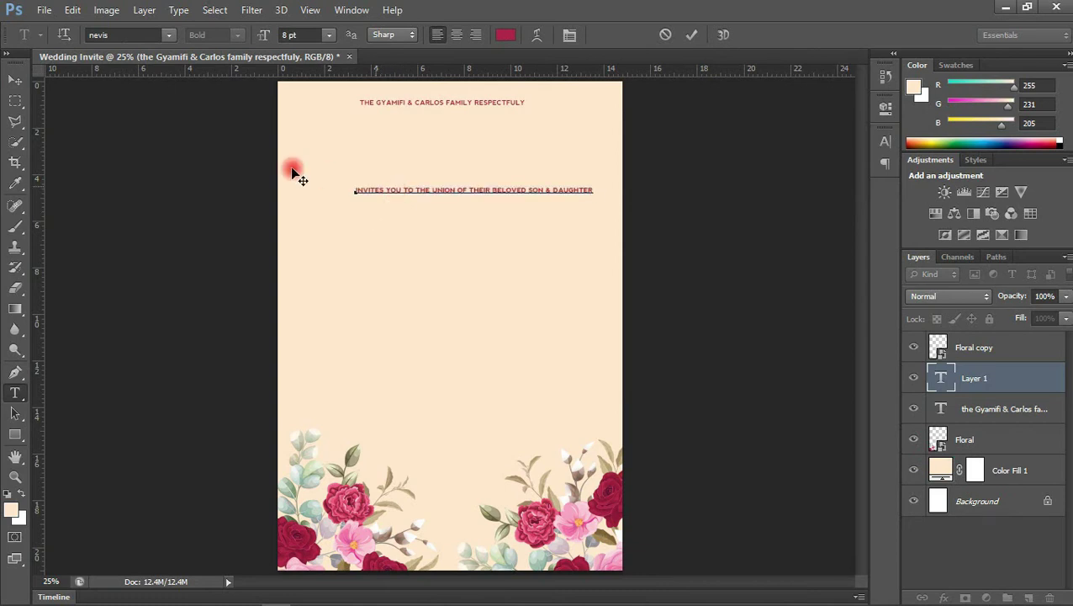
{"action": "left_click", "coordinate": [23, 89]}
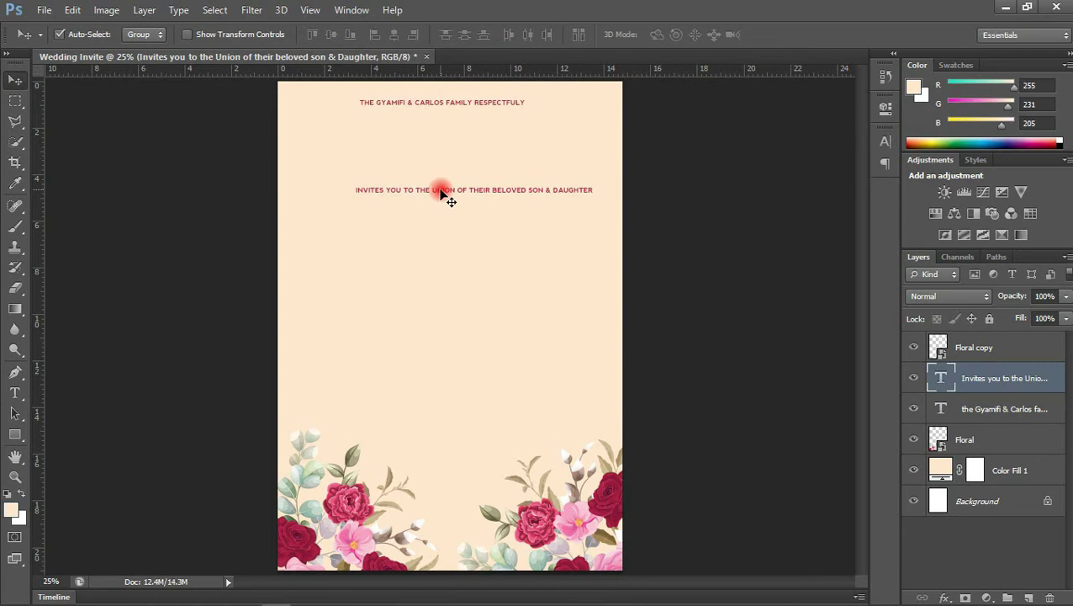
{"action": "left_click_drag", "start_coordinate": [441, 191], "coordinate": [408, 111]}
{"action": "key", "text": "Down"}
{"action": "key", "text": "Down"}
{"action": "key", "text": "Down"}
{"action": "key", "text": "Down"}
{"action": "key", "text": "Down"}
{"action": "key", "text": "Down"}
{"action": "key", "text": "Down"}
{"action": "key", "text": "Down"}
{"action": "key", "text": "Down"}
{"action": "key", "text": "Down"}
{"action": "key", "text": "Down"}
{"action": "key", "text": "Down"}
{"action": "key", "text": "Down"}
{"action": "key", "text": "Down"}
{"action": "key", "text": "Down"}
{"action": "key", "text": "Down"}
{"action": "key", "text": "Down"}
{"action": "key", "text": "Down"}
{"action": "key", "text": "Down"}
{"action": "key", "text": "Down"}
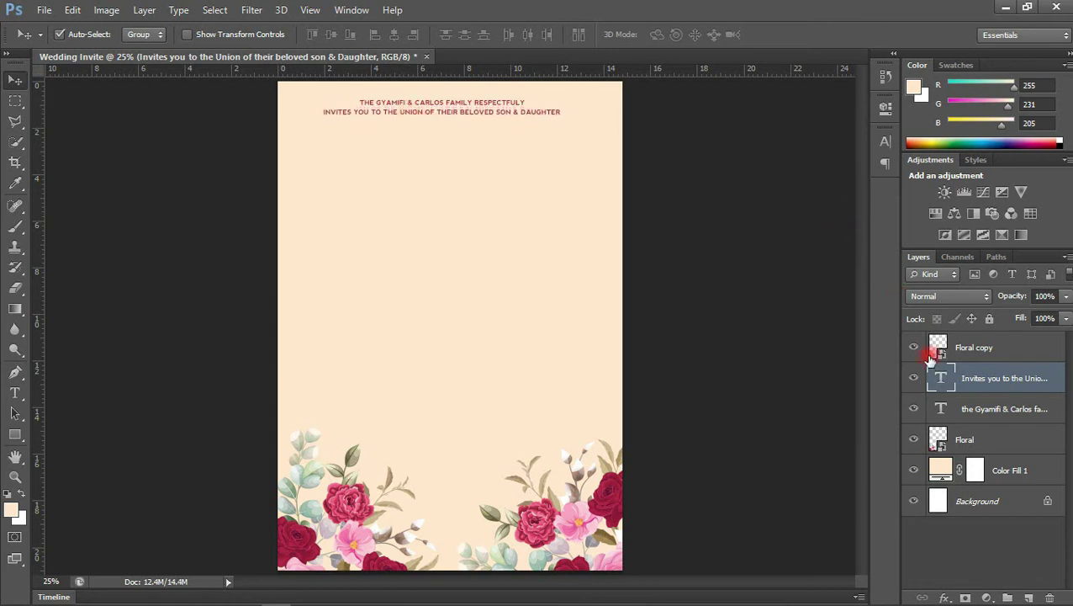
{"action": "left_click", "coordinate": [1009, 410], "text": "shift"}
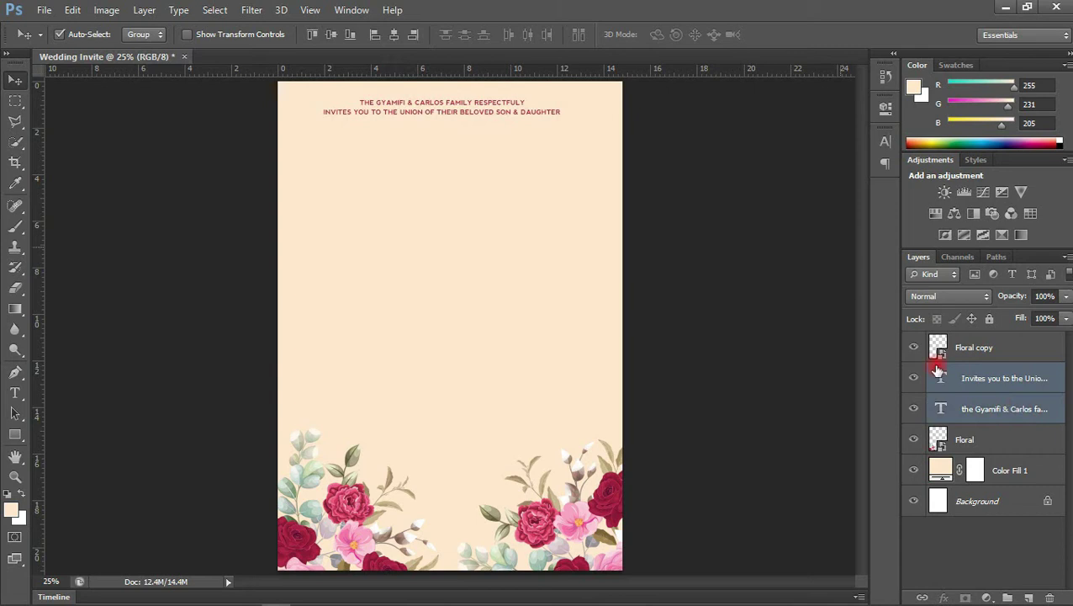
Set the family line to 10 pt all caps, keeping its red colour
{"action": "left_click", "coordinate": [393, 36]}
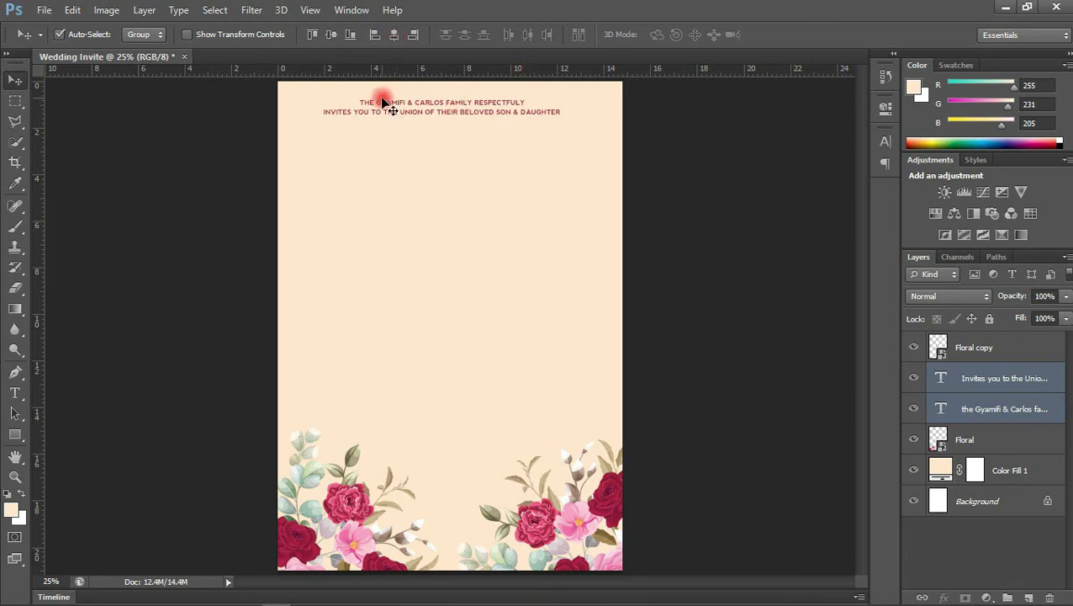
{"action": "left_click", "coordinate": [999, 412]}
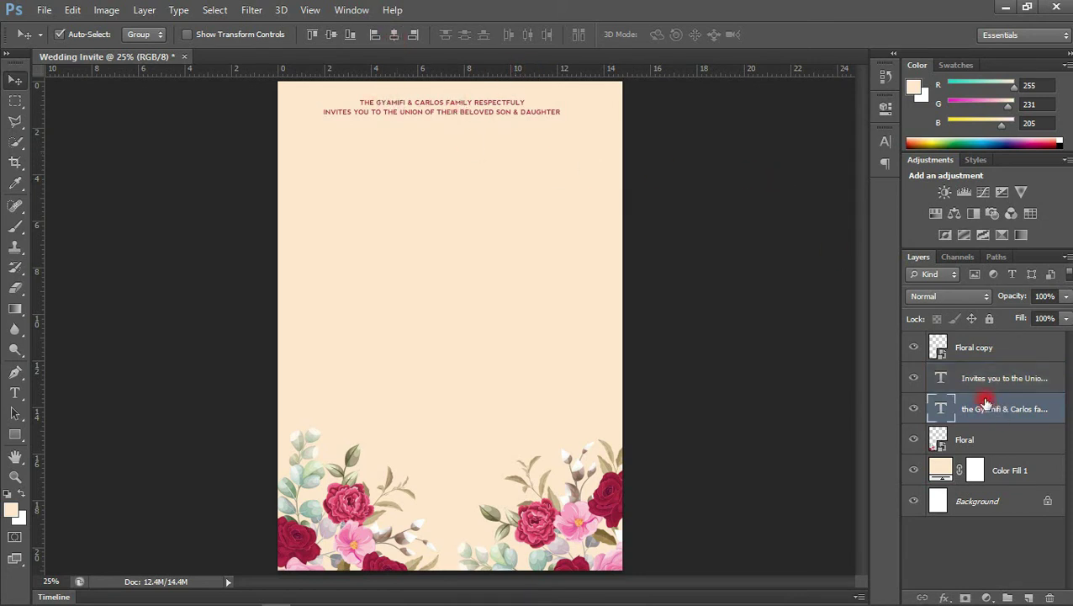
{"action": "left_click", "coordinate": [885, 140]}
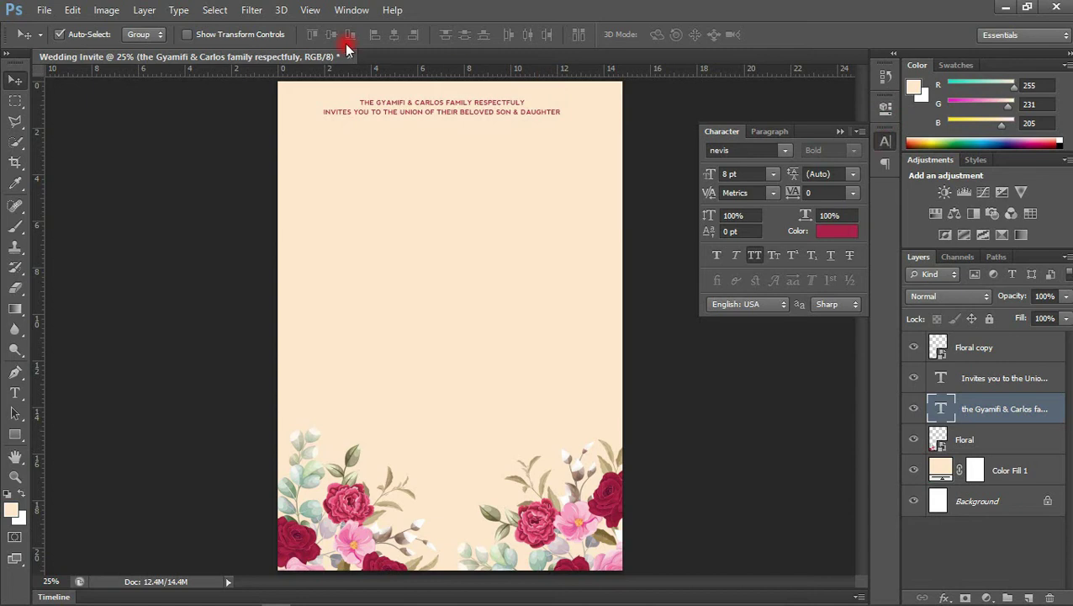
{"action": "left_click", "coordinate": [350, 12]}
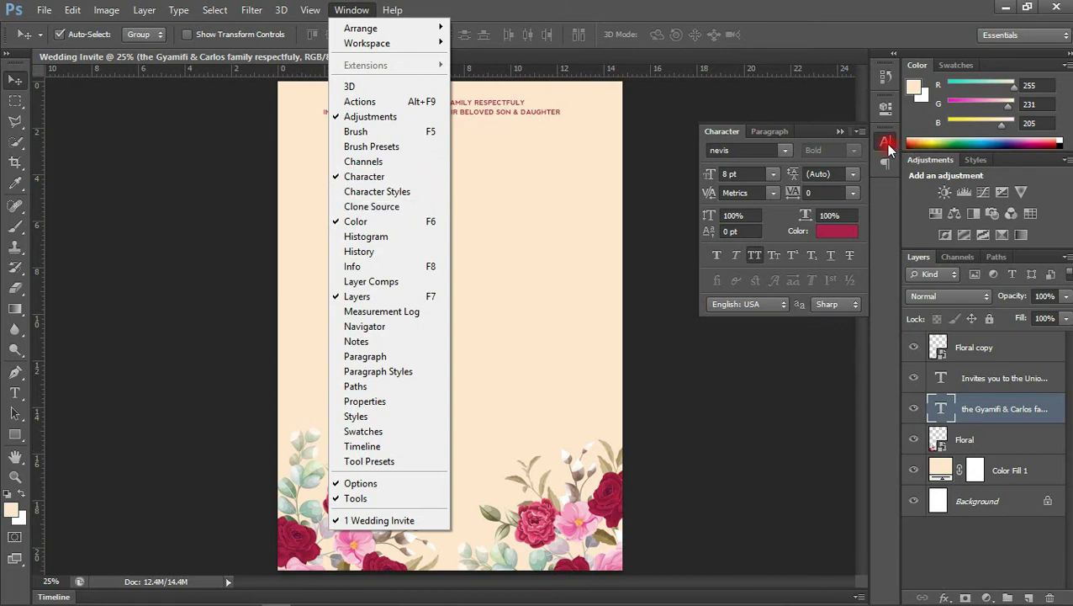
{"action": "left_click", "coordinate": [841, 227]}
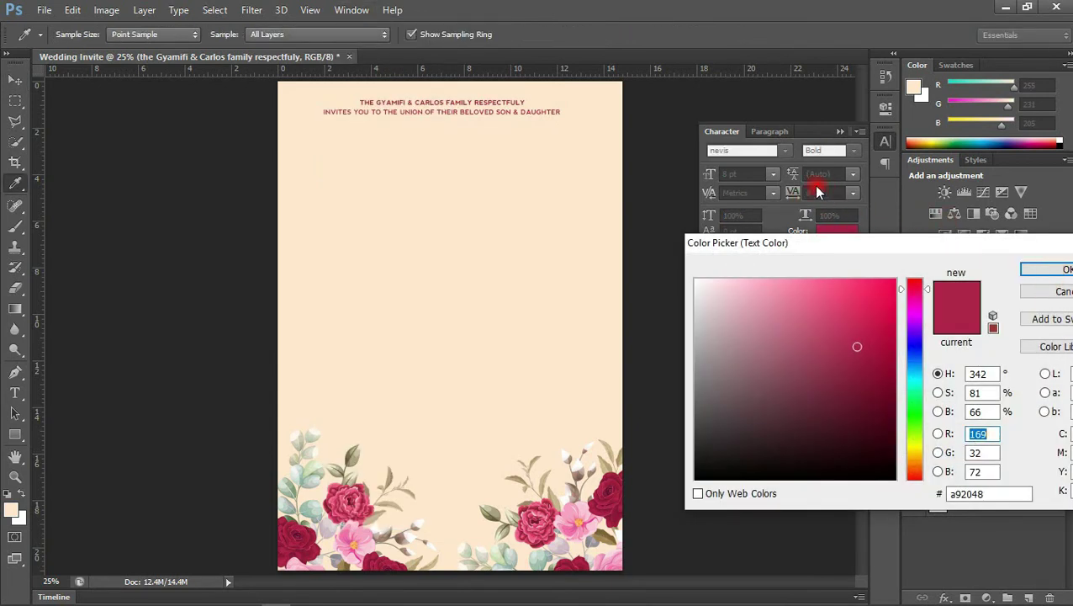
{"action": "left_click", "coordinate": [1046, 269]}
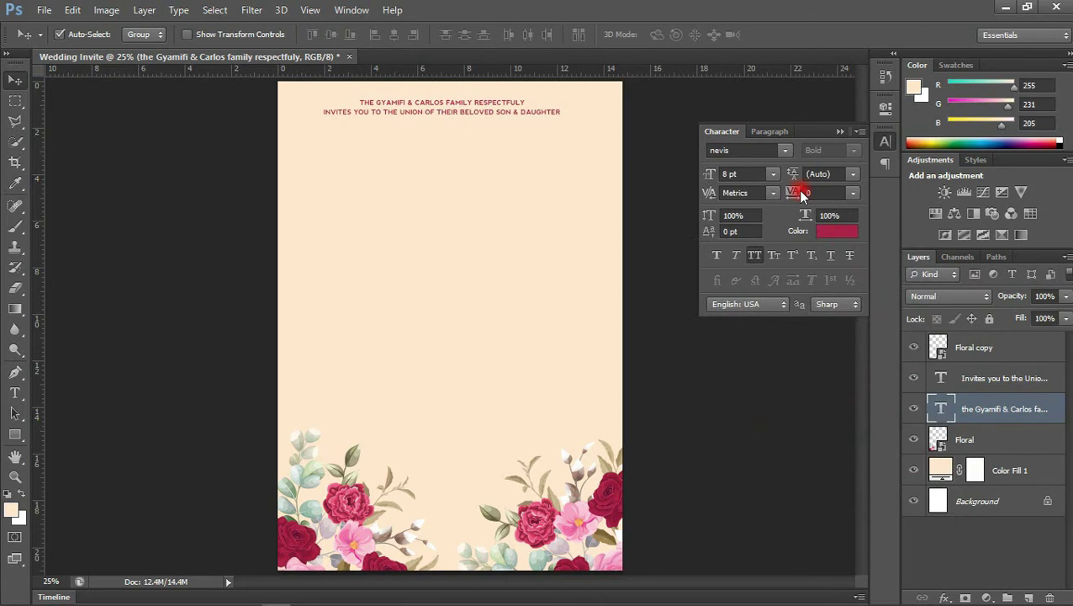
{"action": "left_click", "coordinate": [773, 173]}
{"action": "left_click", "coordinate": [757, 267]}
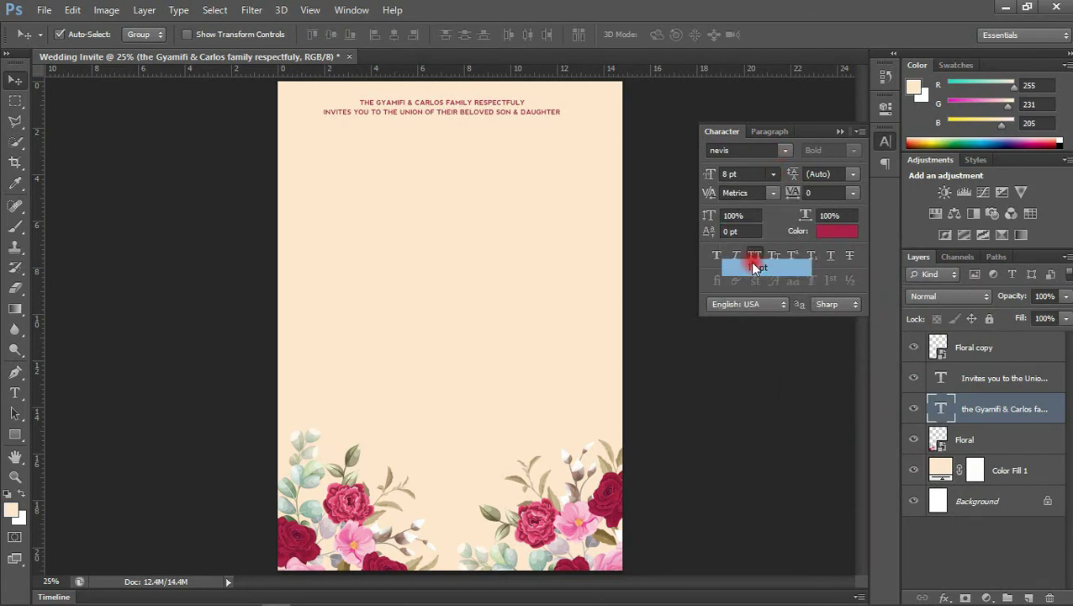
{"action": "left_click", "coordinate": [755, 256]}
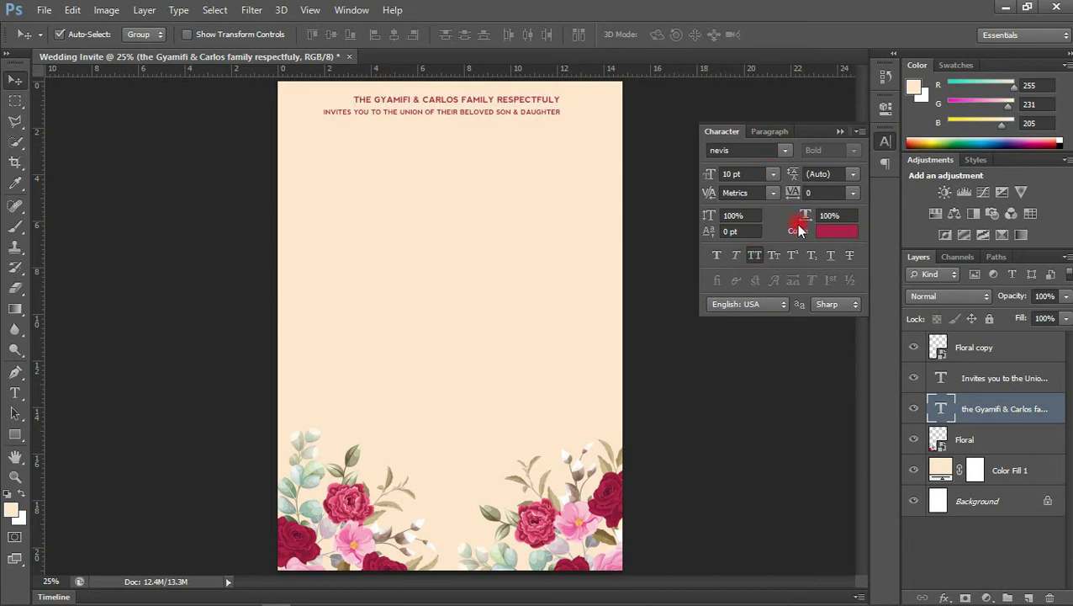
Set the invitation line to 9 pt, centre both lines, and nudge it up closer
{"action": "left_click", "coordinate": [990, 383]}
{"action": "left_click", "coordinate": [773, 174]}
{"action": "left_click", "coordinate": [767, 250]}
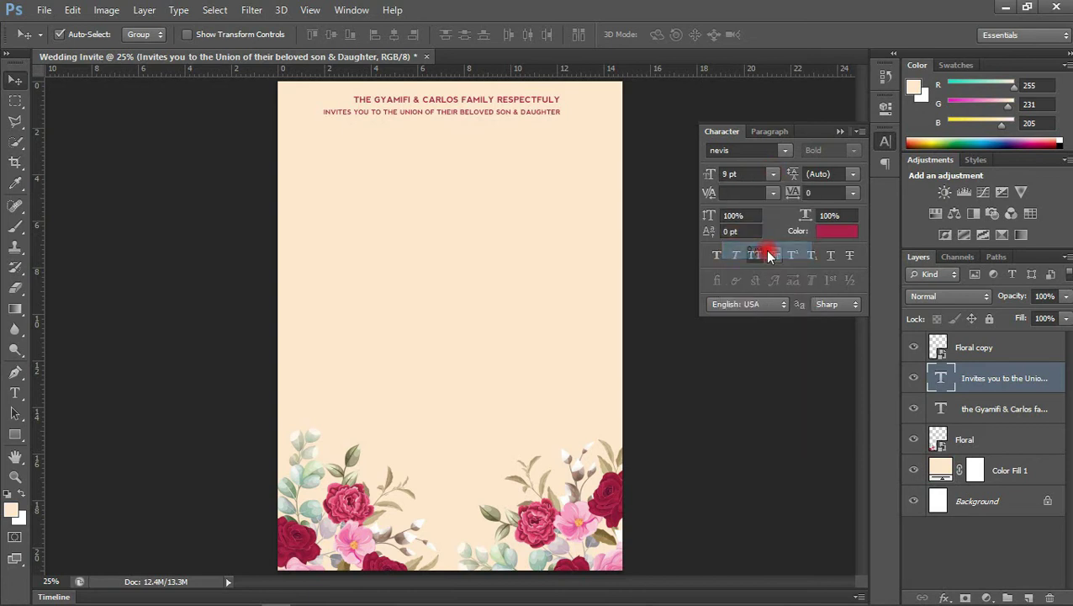
{"action": "mouse_move", "coordinate": [542, 106]}
{"action": "left_mouse_down"}
{"action": "mouse_move", "coordinate": [531, 97]}
{"action": "mouse_move", "coordinate": [537, 105]}
{"action": "left_mouse_up"}
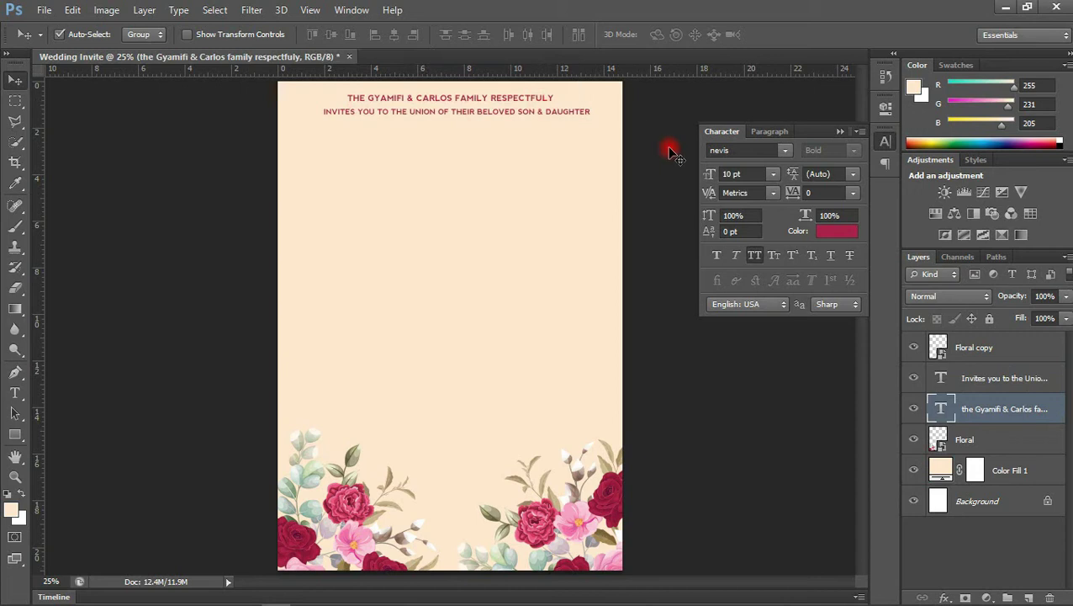
{"action": "left_click", "coordinate": [993, 381], "text": "shift"}
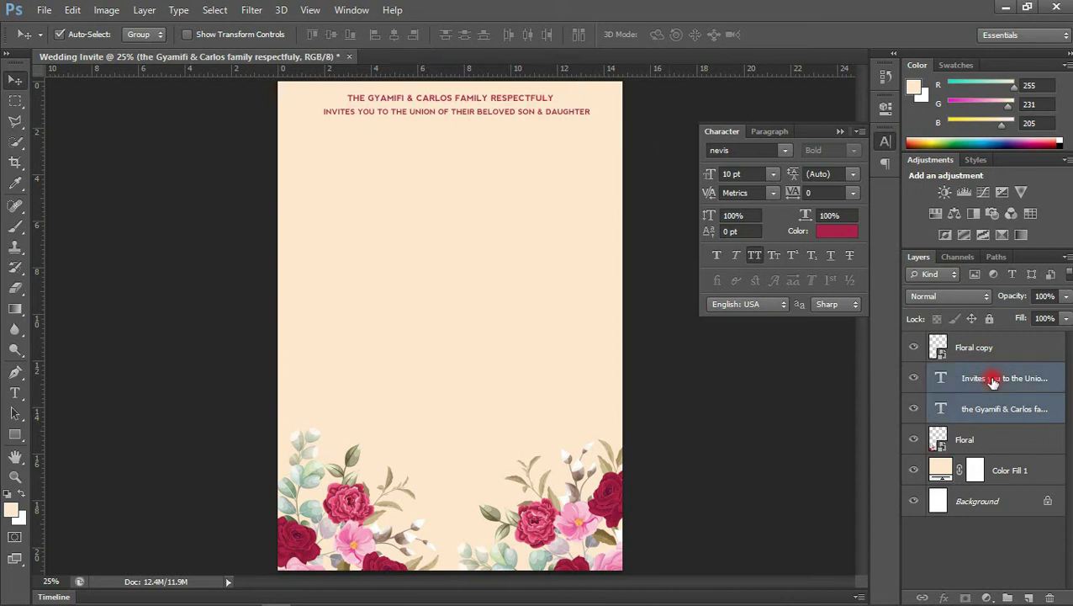
{"action": "left_click", "coordinate": [394, 35]}
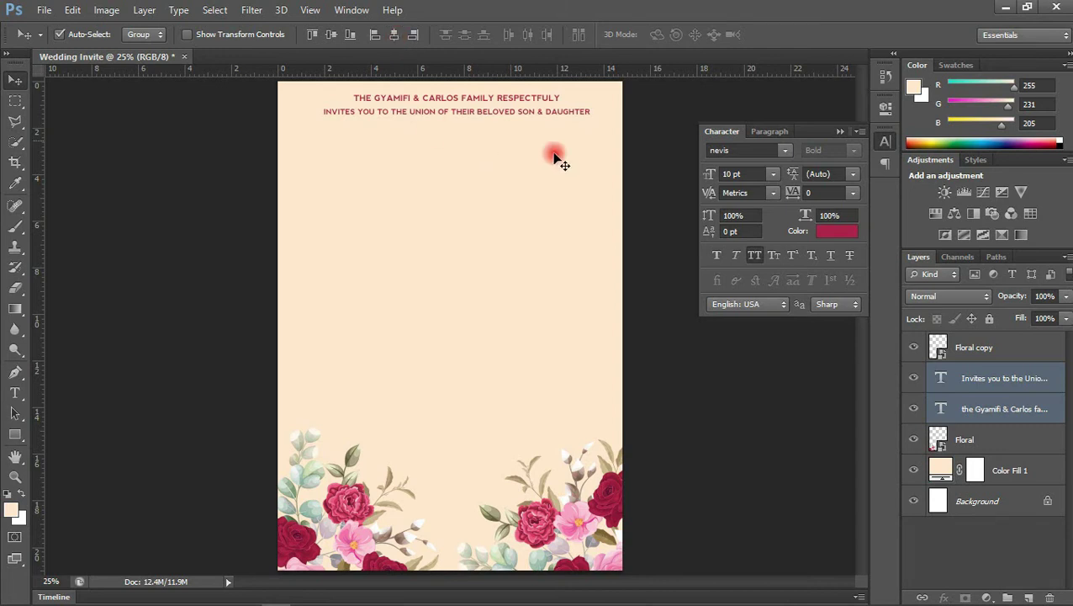
{"action": "left_click", "coordinate": [985, 387]}
{"action": "key", "text": "Up"}
{"action": "key", "text": "Up"}
{"action": "key", "text": "Up"}
{"action": "key", "text": "Up"}
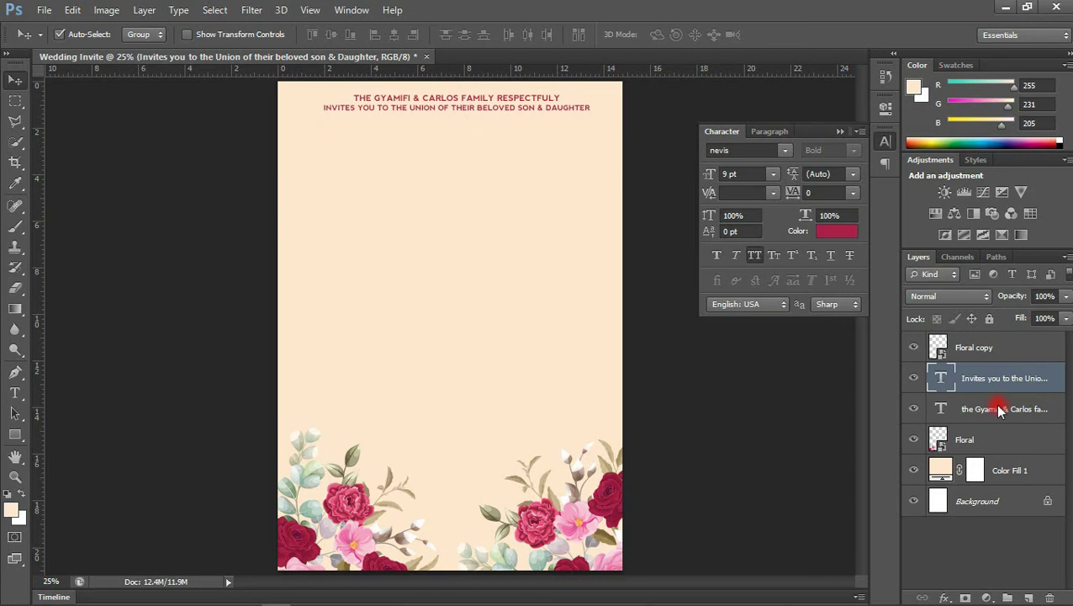
{"action": "mouse_move", "coordinate": [336, 599]}
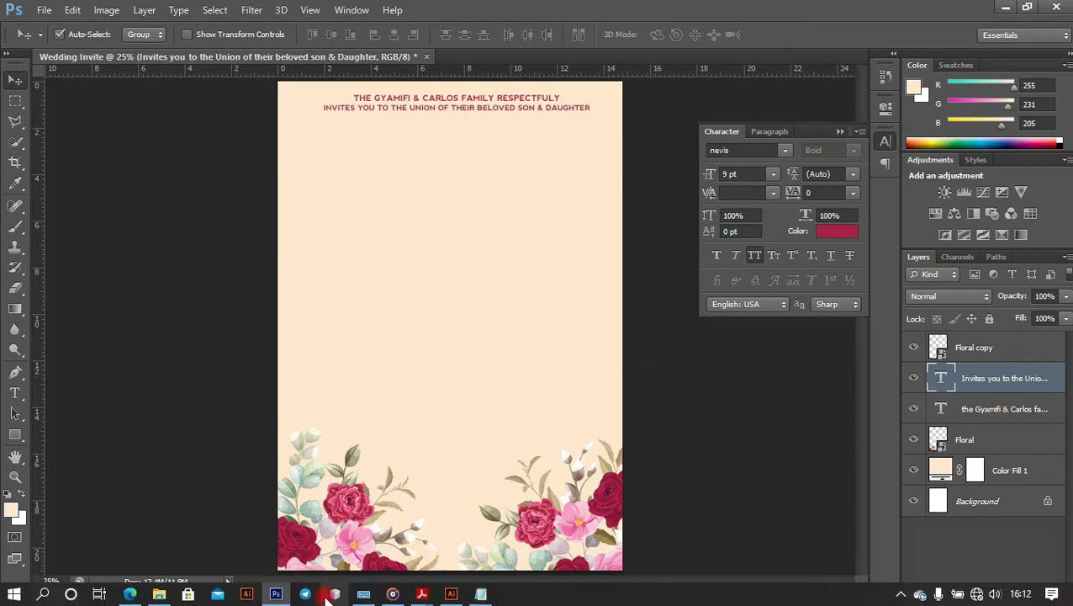
Copy 'Samuel' from Notepad and paste it as a text line below the heading
{"action": "left_click", "coordinate": [481, 594]}
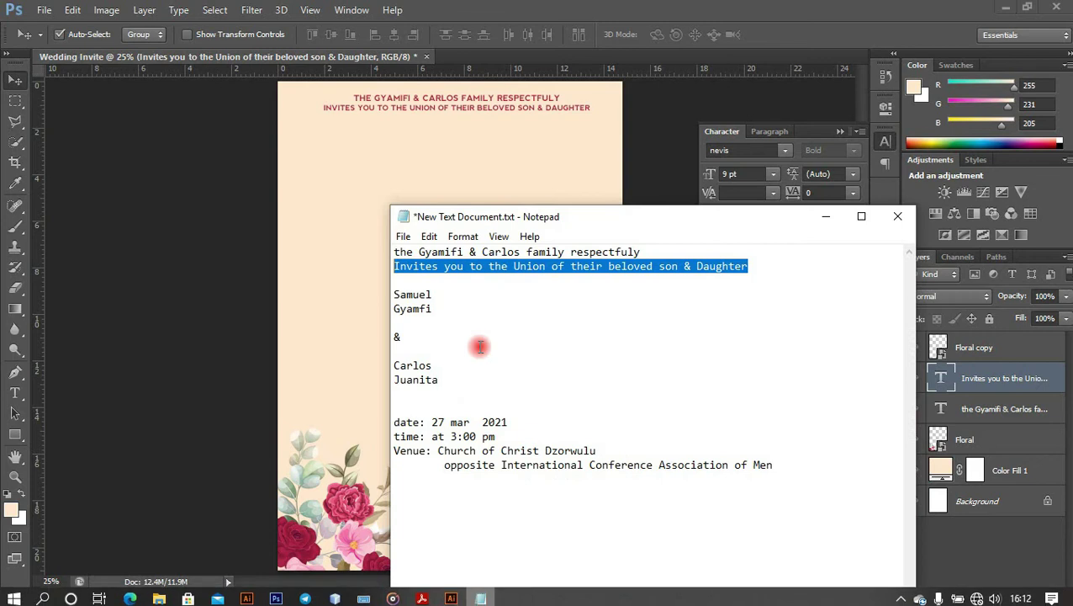
{"action": "left_click_drag", "start_coordinate": [433, 295], "coordinate": [385, 292]}
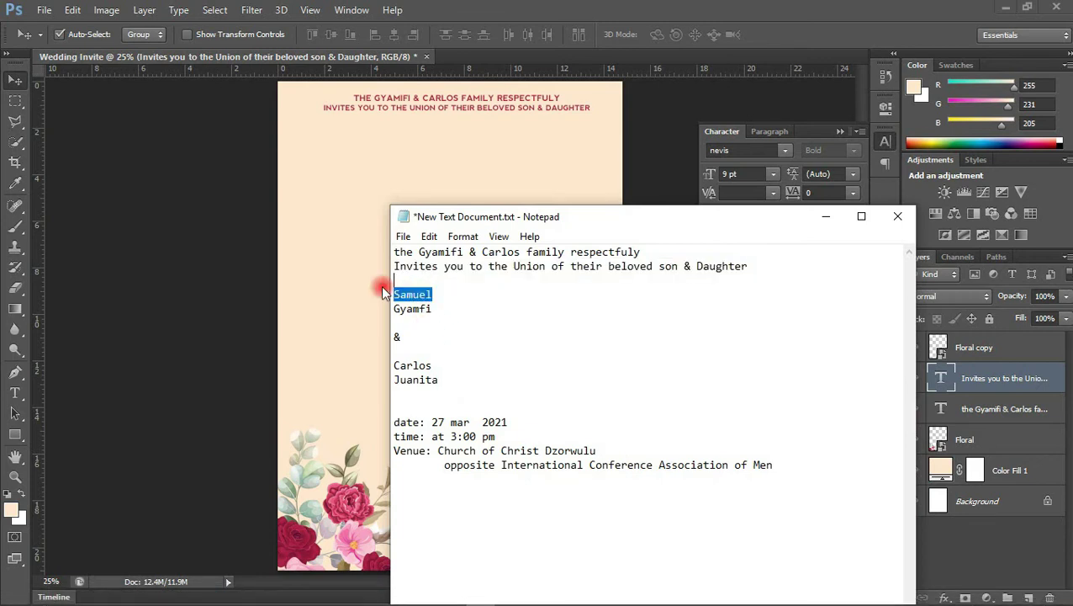
{"action": "left_click", "coordinate": [364, 198]}
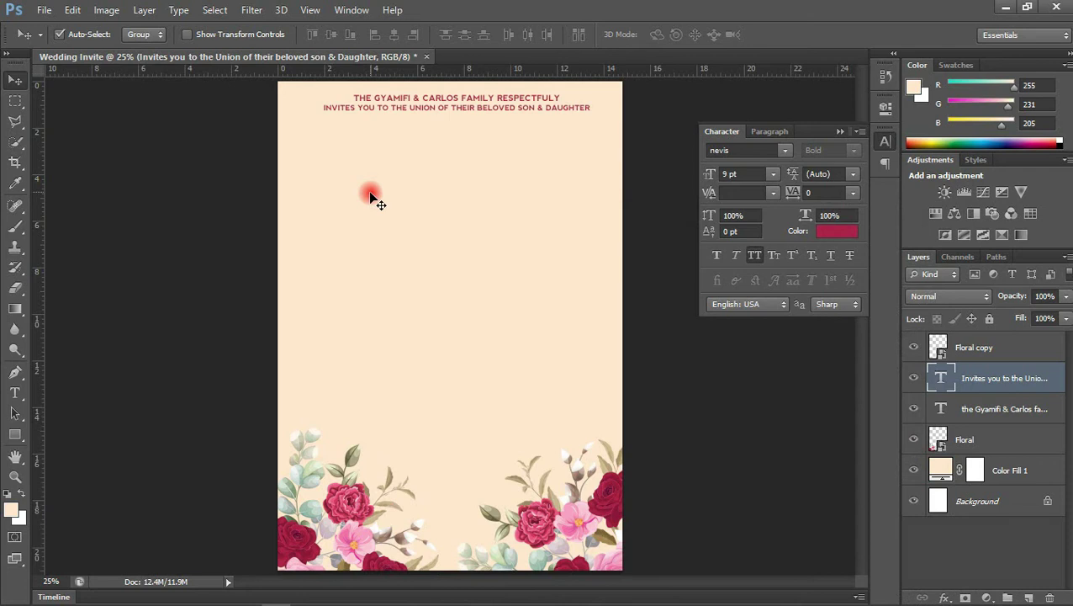
{"action": "key", "text": "t"}
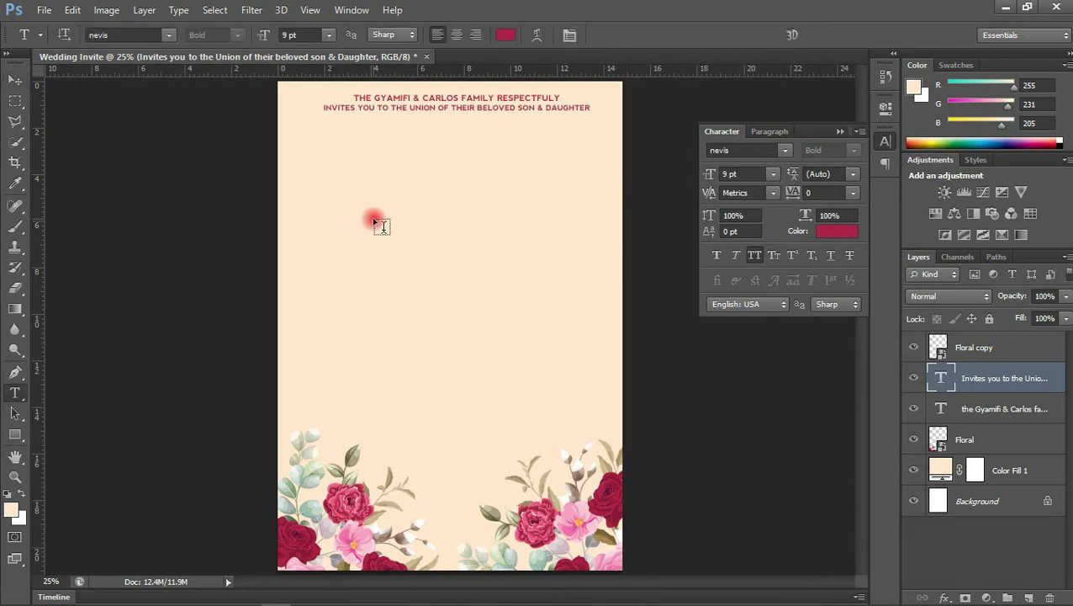
{"action": "left_click", "coordinate": [375, 221]}
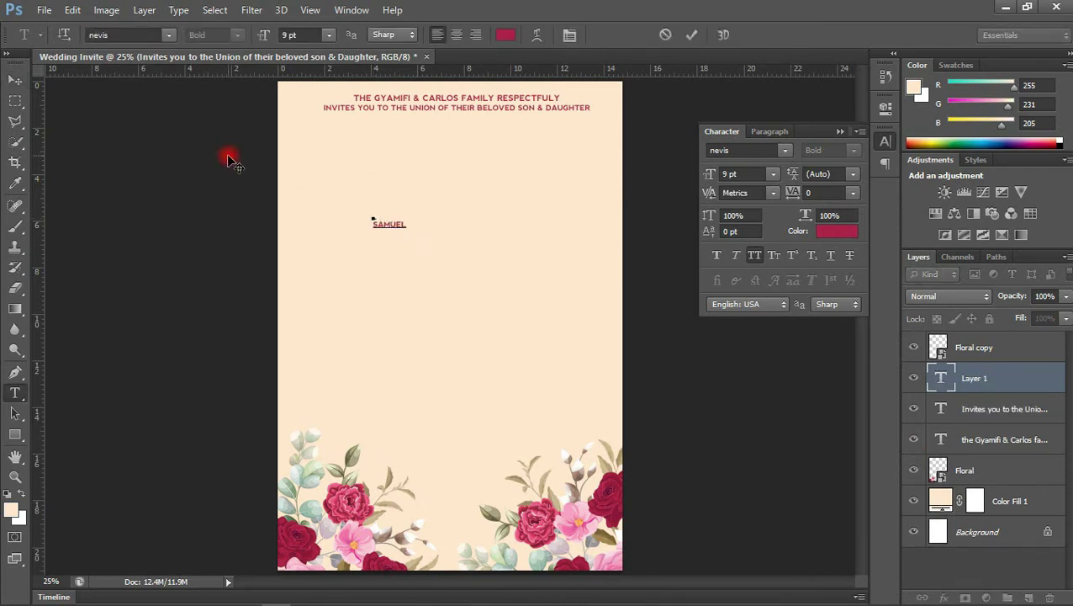
{"action": "left_click", "coordinate": [15, 81]}
{"action": "left_click", "coordinate": [384, 222]}
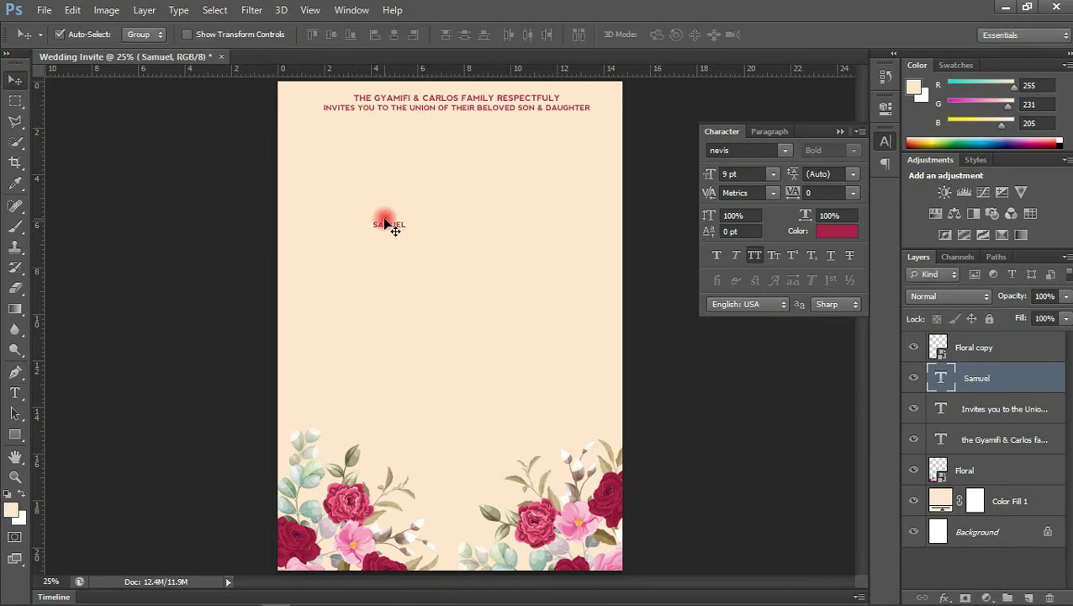
Colour SAMUEL deep red #a92048 at 12 pt and shift it slightly right
{"action": "left_click", "coordinate": [831, 233]}
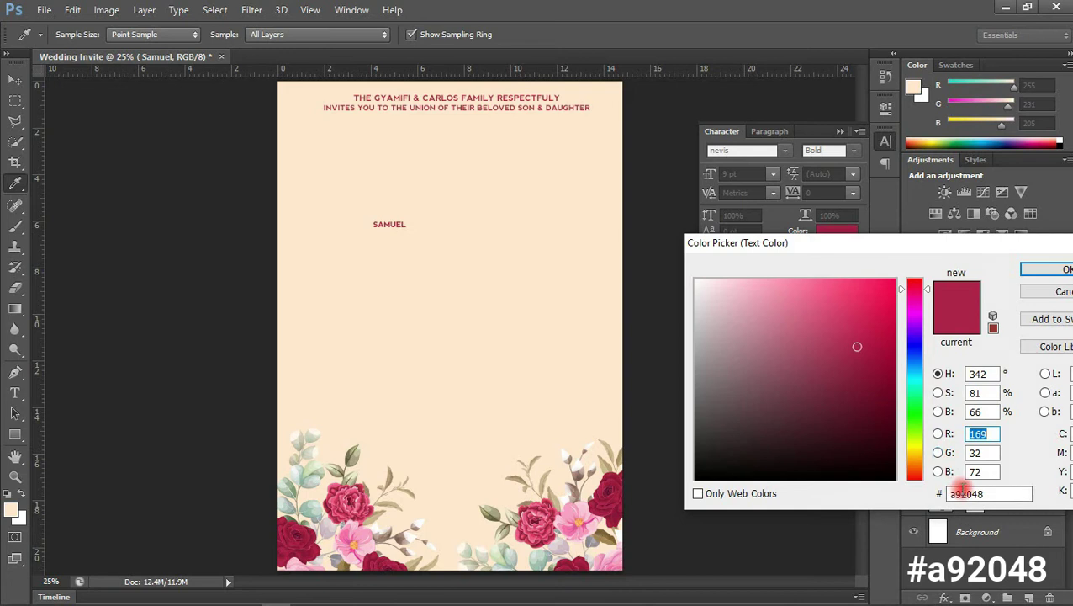
{"action": "left_click", "coordinate": [1039, 270]}
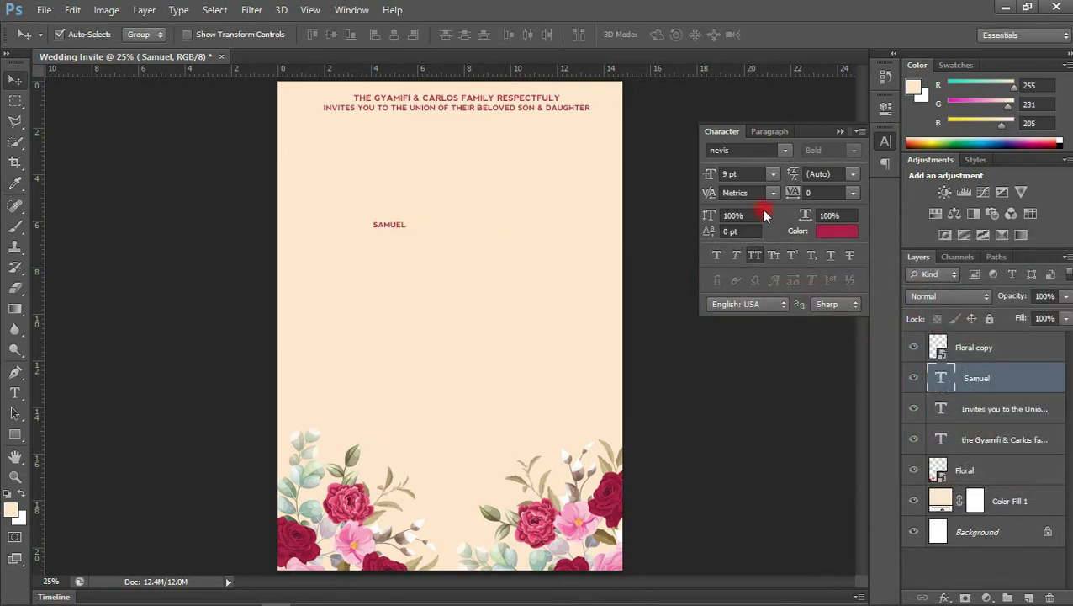
{"action": "left_click", "coordinate": [772, 175]}
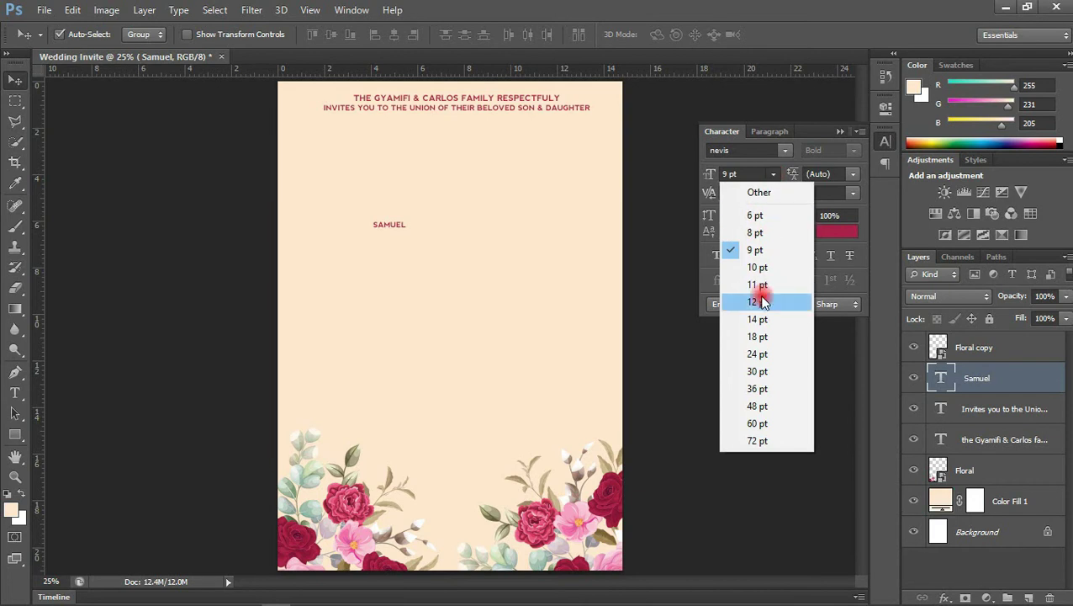
{"action": "left_click", "coordinate": [762, 304]}
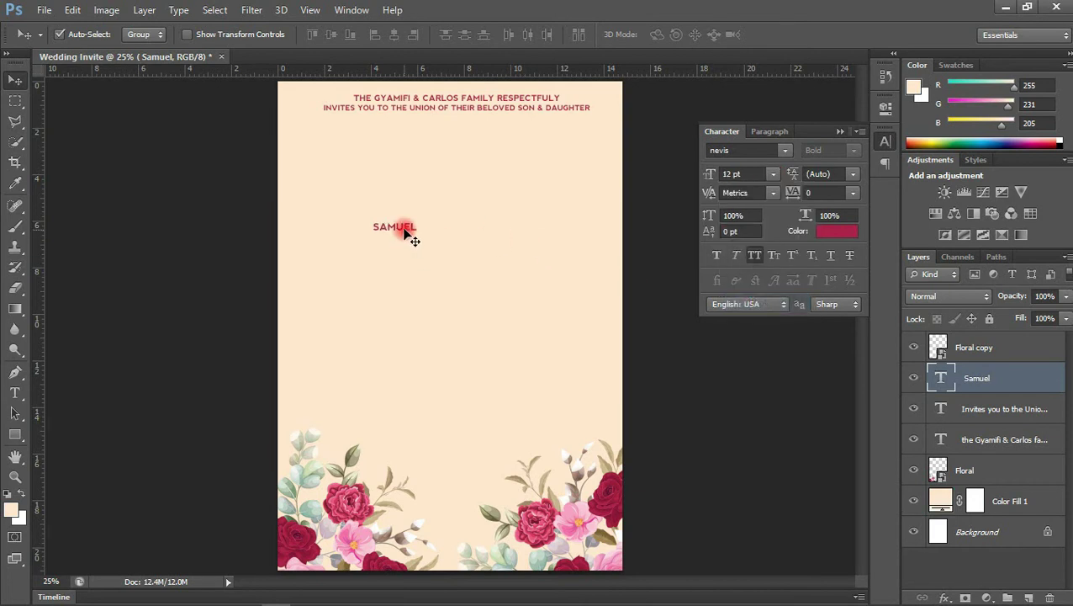
{"action": "left_click_drag", "start_coordinate": [406, 232], "coordinate": [429, 228]}
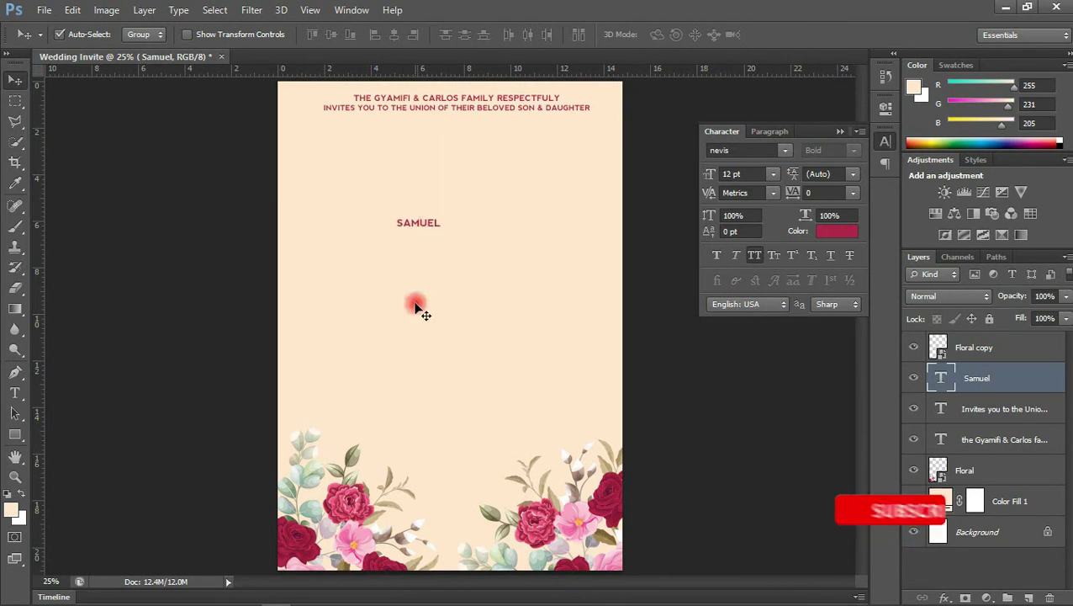
{"action": "key", "text": "t"}
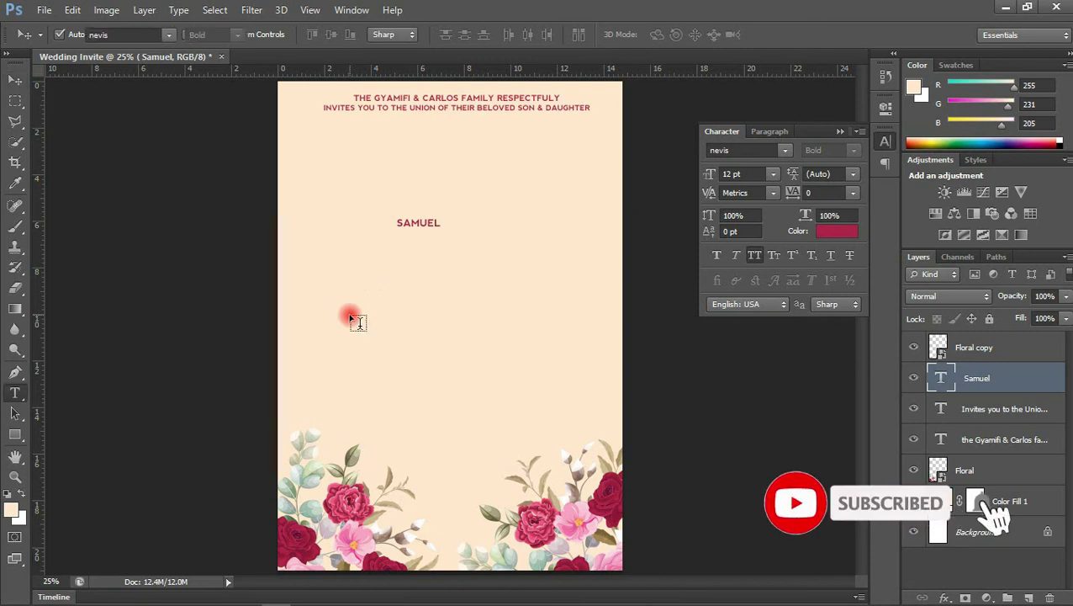
{"action": "left_click", "coordinate": [384, 295]}
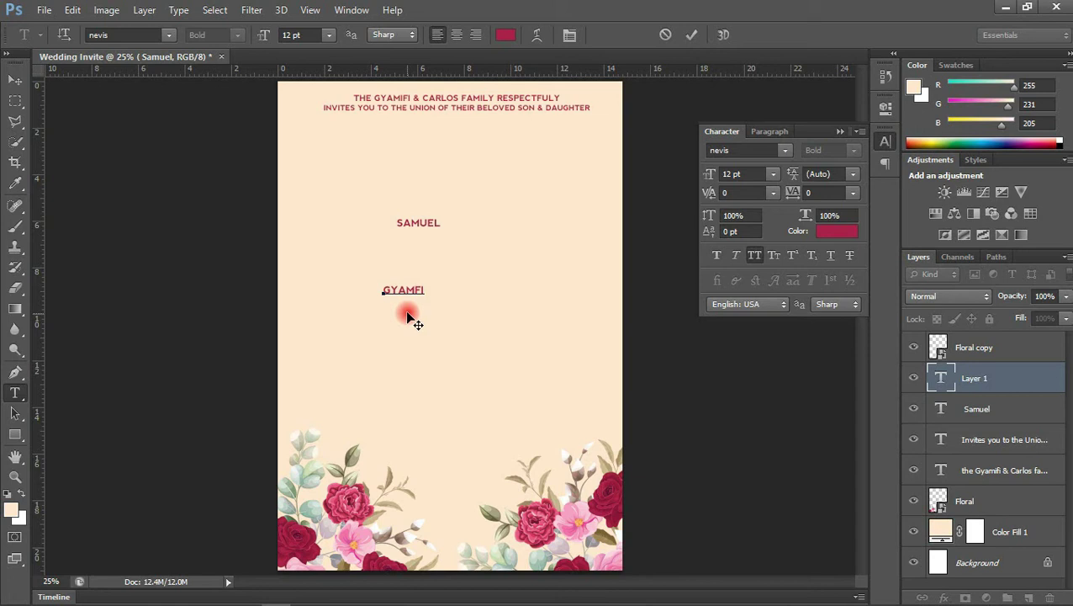
{"action": "left_click", "coordinate": [694, 34]}
{"action": "left_click", "coordinate": [721, 150]}
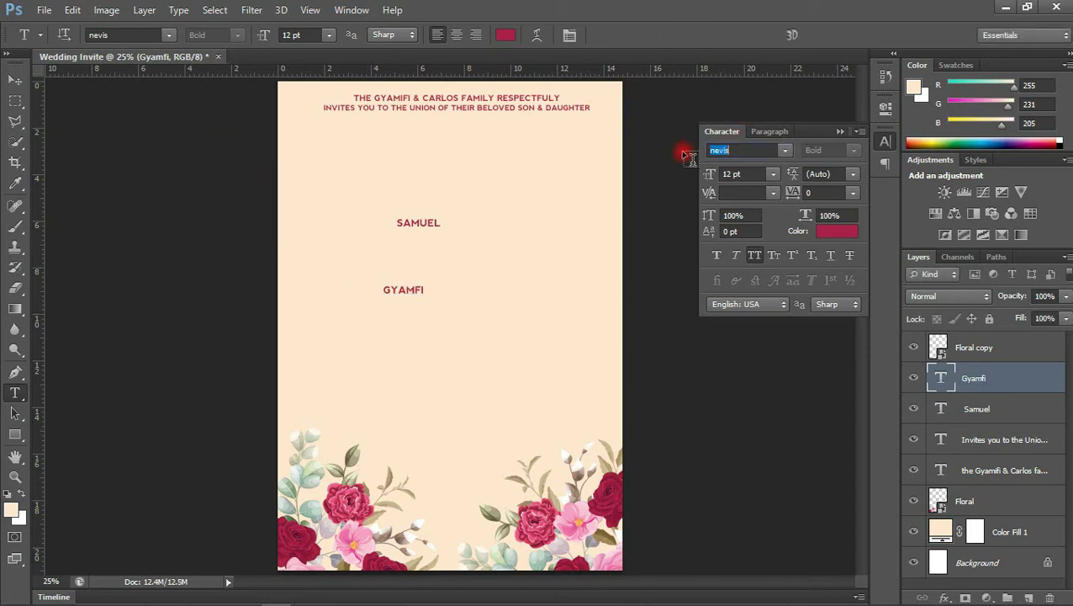
{"action": "type", "text": "Great Vibe"}
{"action": "key", "text": "Return"}
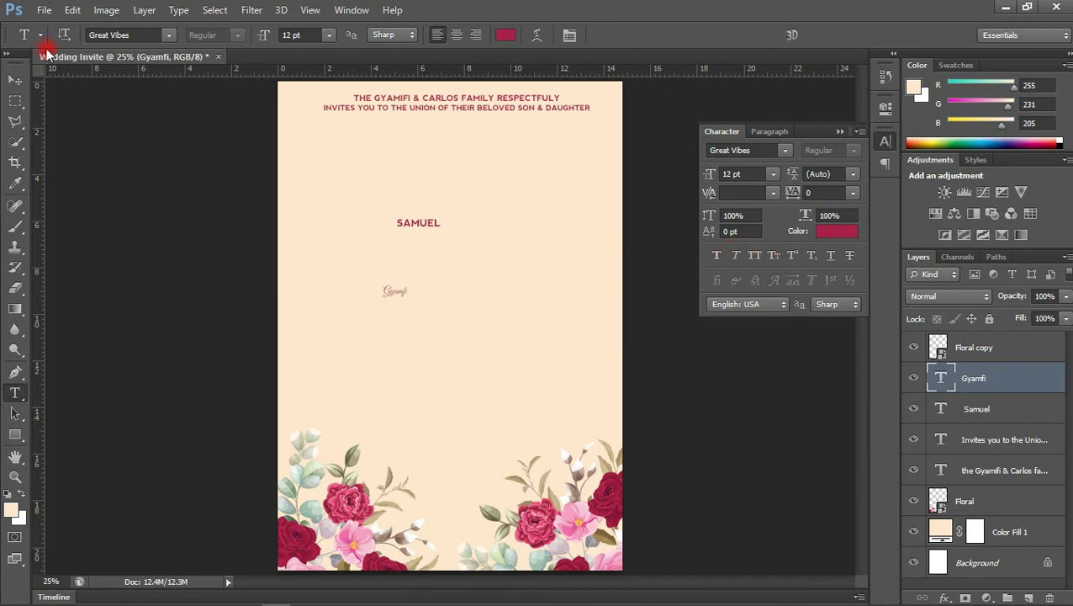
{"action": "left_click", "coordinate": [7, 78]}
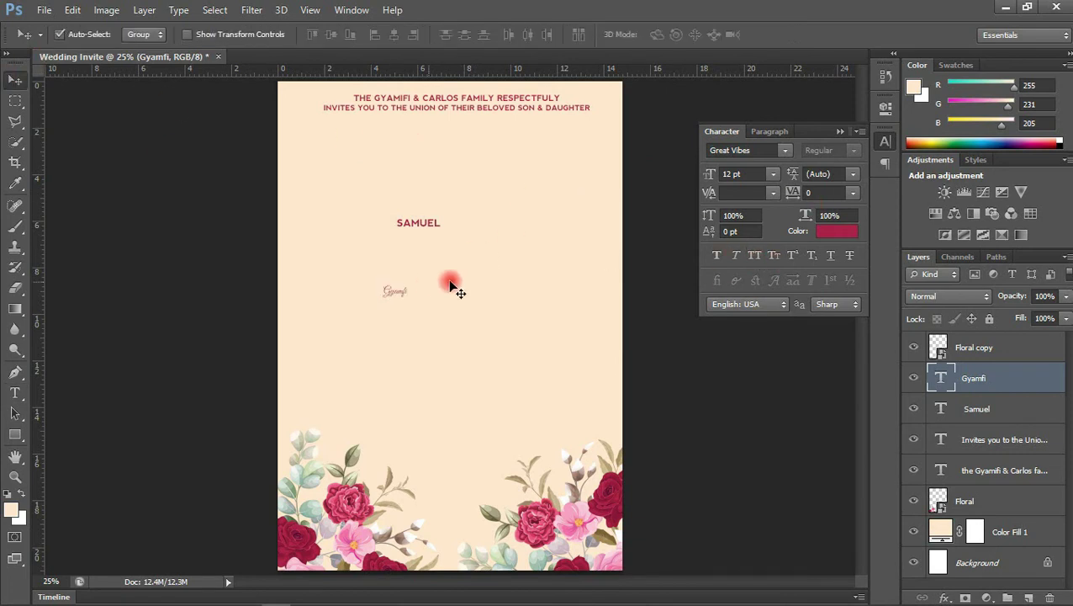
{"action": "left_click", "coordinate": [778, 174]}
{"action": "left_click", "coordinate": [769, 437]}
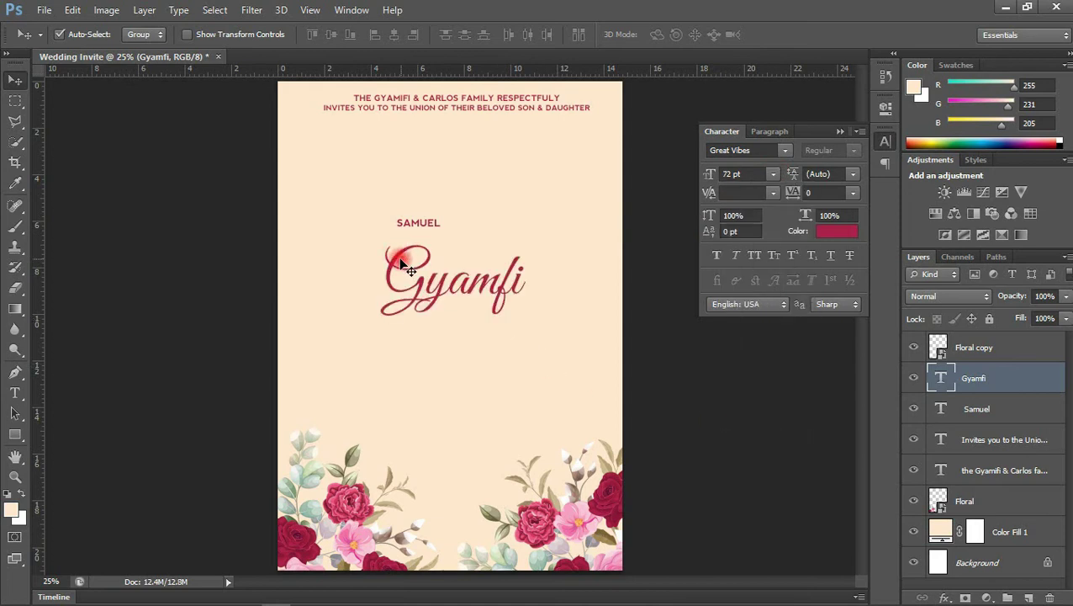
{"action": "left_click_drag", "start_coordinate": [399, 262], "coordinate": [355, 160]}
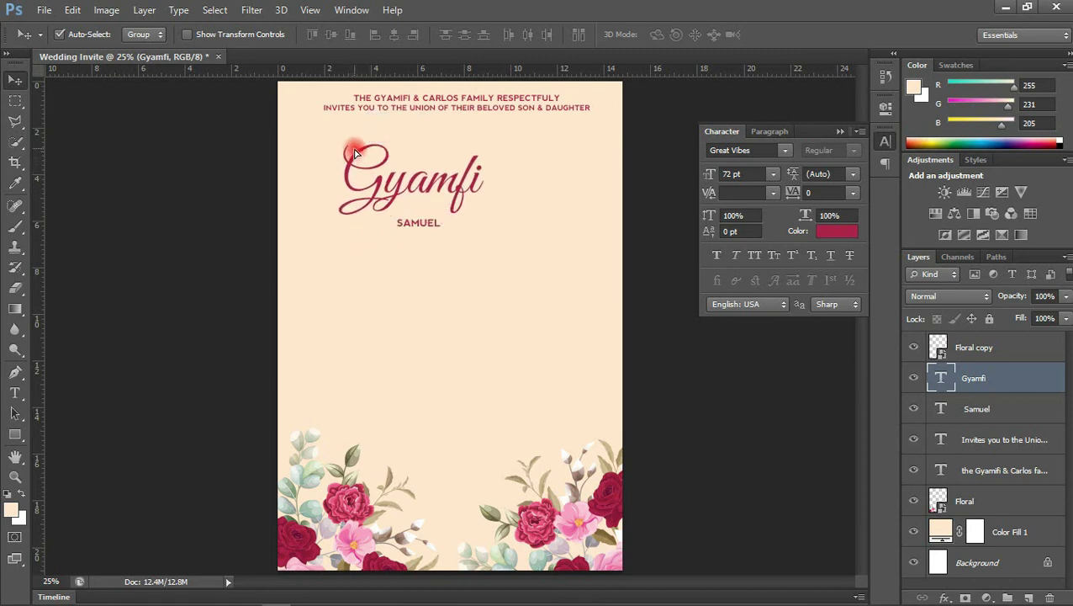
{"action": "left_click_drag", "start_coordinate": [435, 229], "coordinate": [448, 159]}
{"action": "left_click", "coordinate": [731, 174]}
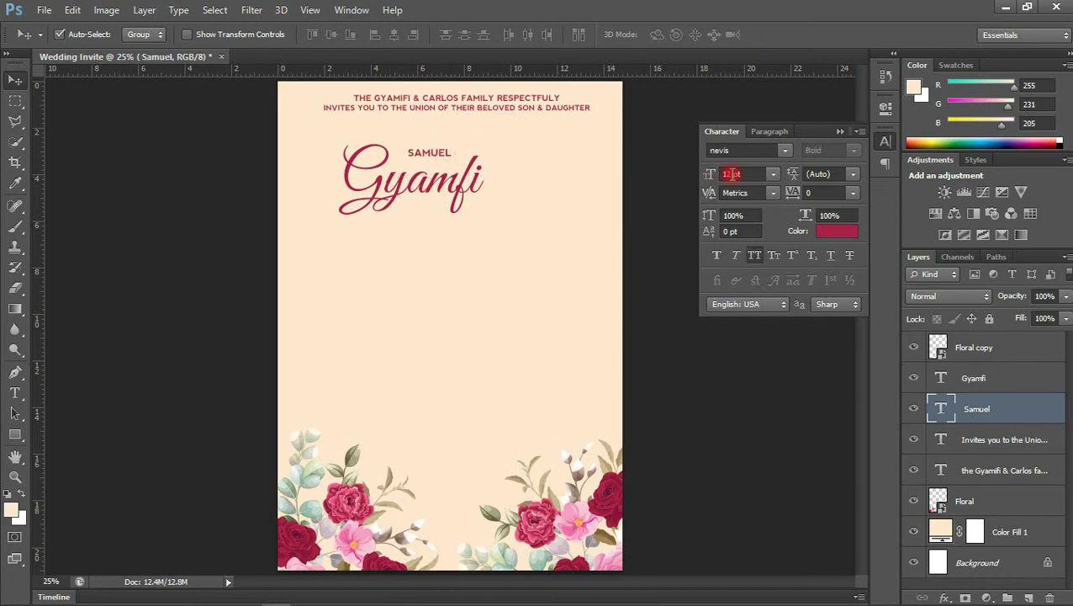
{"action": "left_click", "coordinate": [782, 173]}
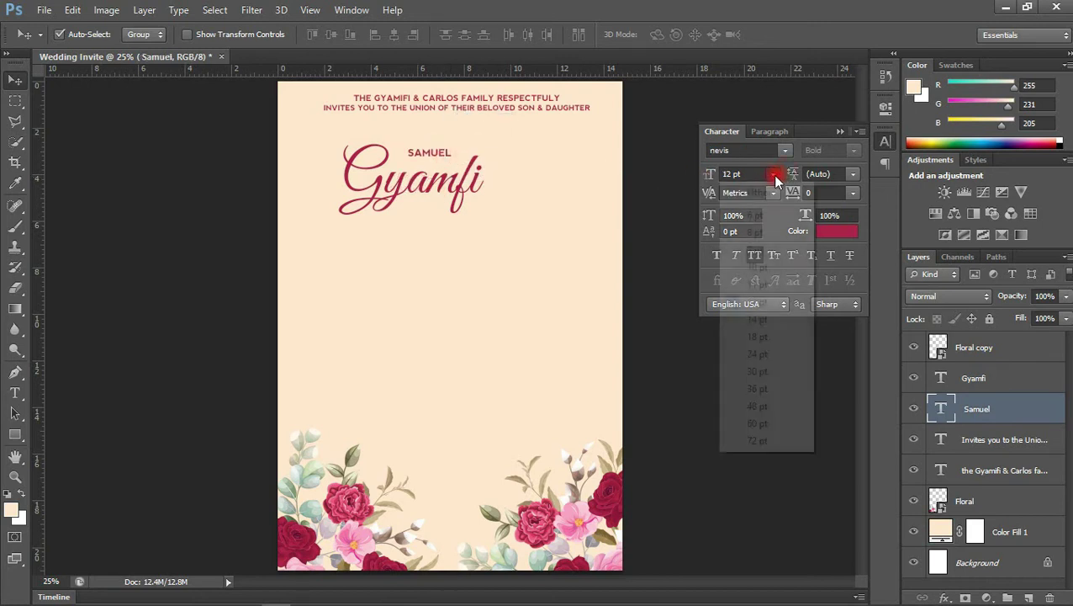
{"action": "left_click", "coordinate": [760, 357]}
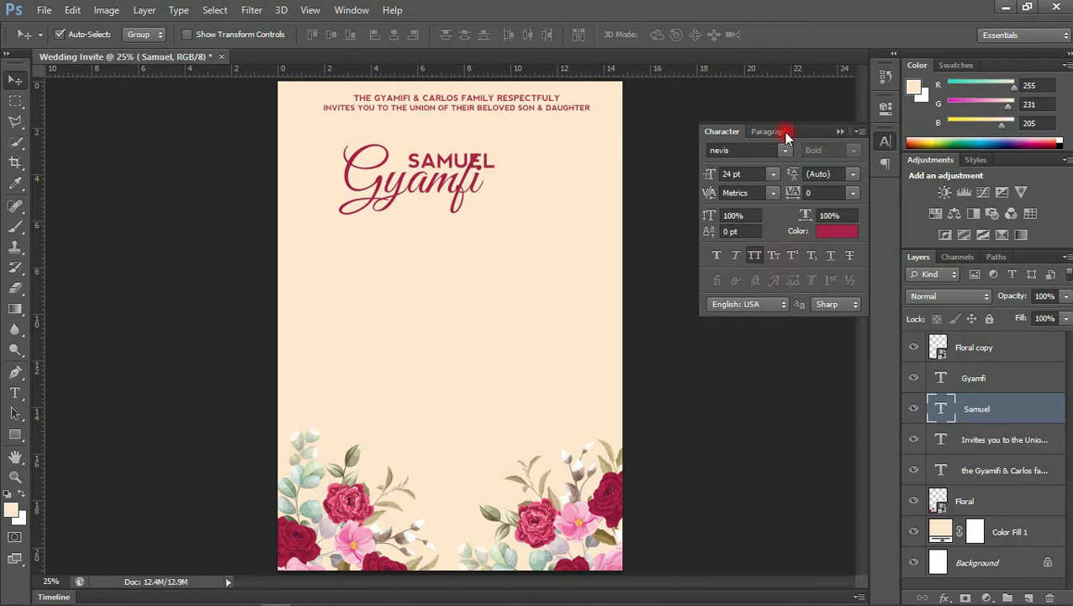
{"action": "left_click", "coordinate": [772, 175]}
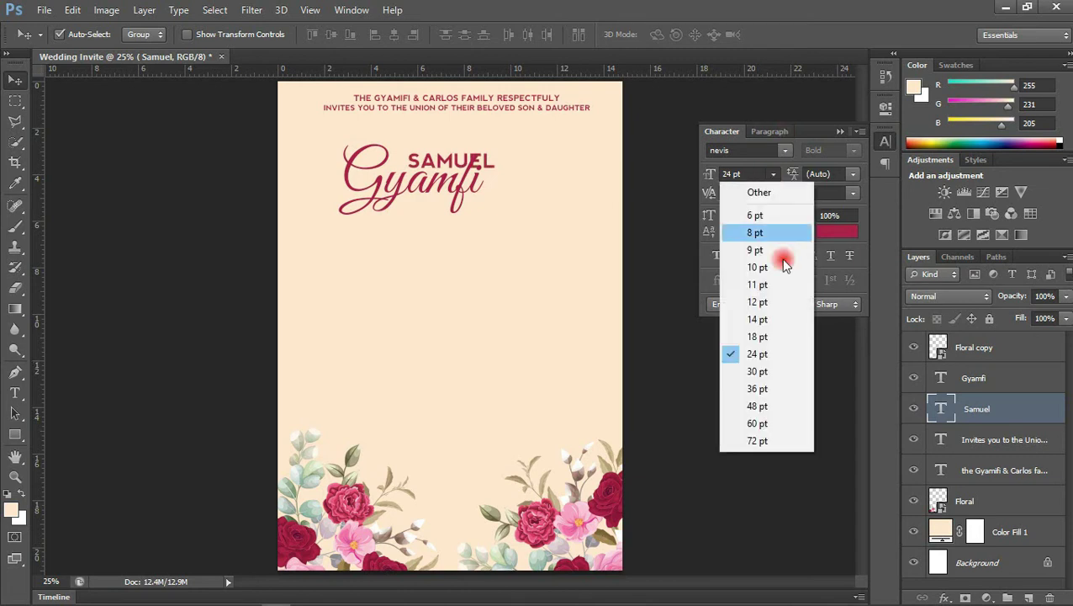
{"action": "left_click", "coordinate": [771, 338]}
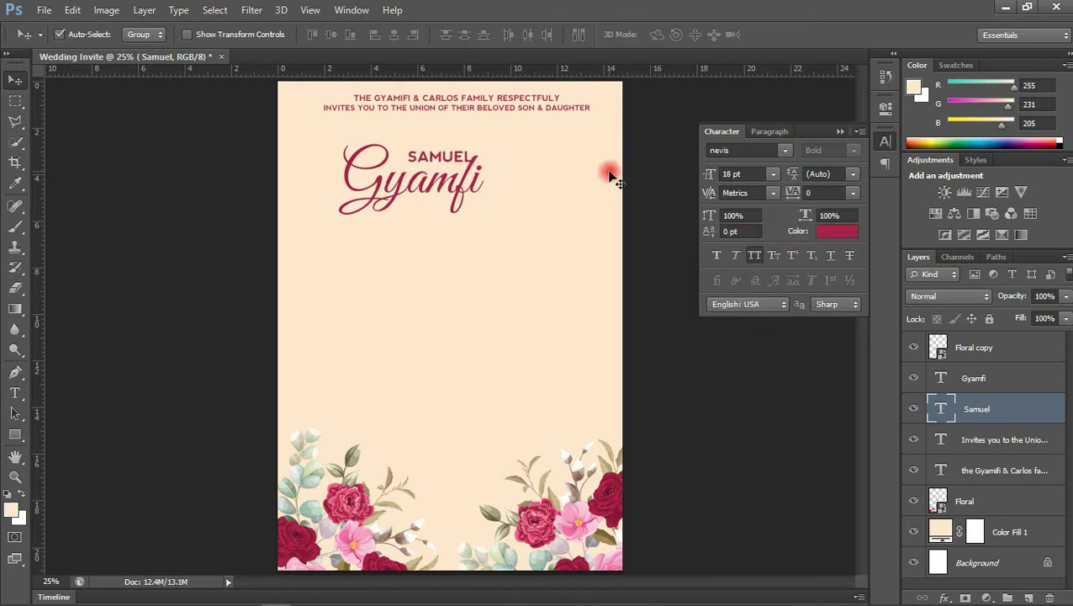
{"action": "left_click_drag", "start_coordinate": [460, 160], "coordinate": [450, 185]}
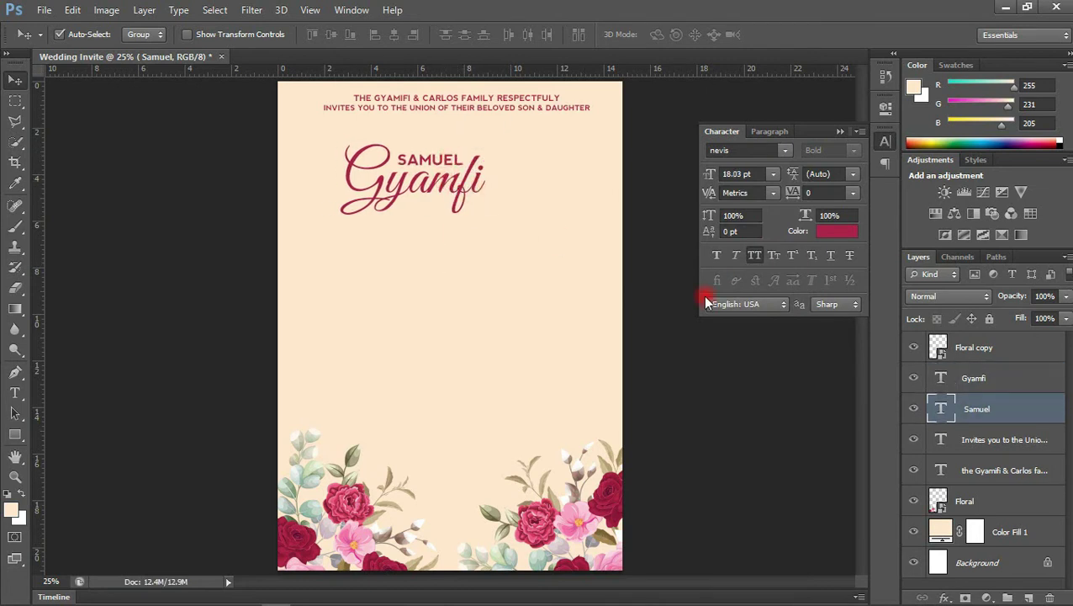
{"action": "left_click", "coordinate": [976, 378], "text": "shift"}
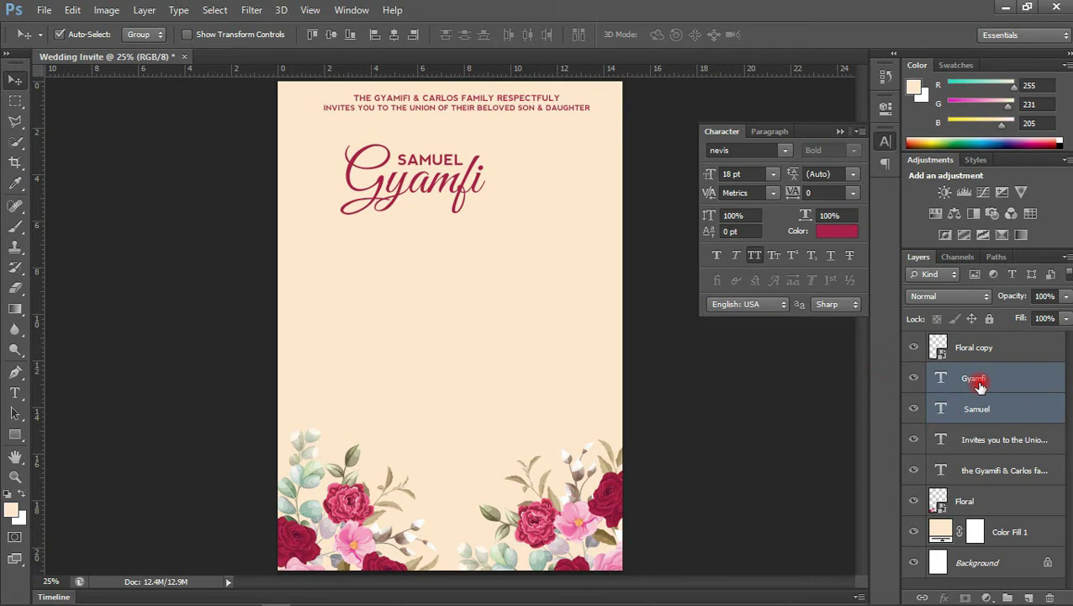
{"action": "key", "text": "ctrl+g"}
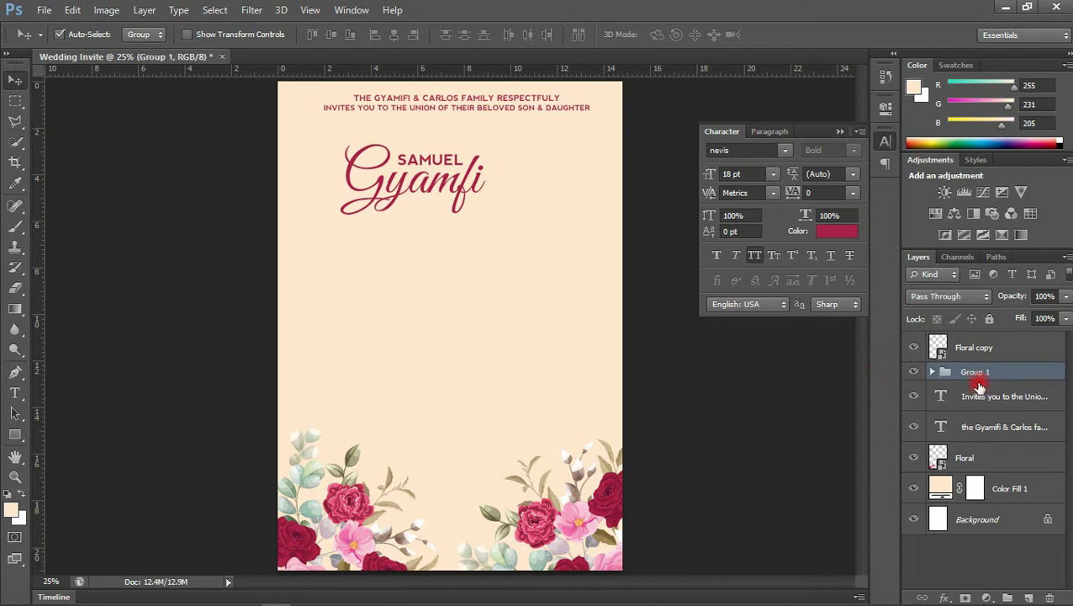
{"action": "left_click", "coordinate": [399, 182]}
{"action": "mouse_move", "coordinate": [381, 181]}
{"action": "left_mouse_down"}
{"action": "mouse_move", "coordinate": [370, 175]}
{"action": "mouse_move", "coordinate": [402, 173]}
{"action": "mouse_move", "coordinate": [364, 172]}
{"action": "left_mouse_up"}
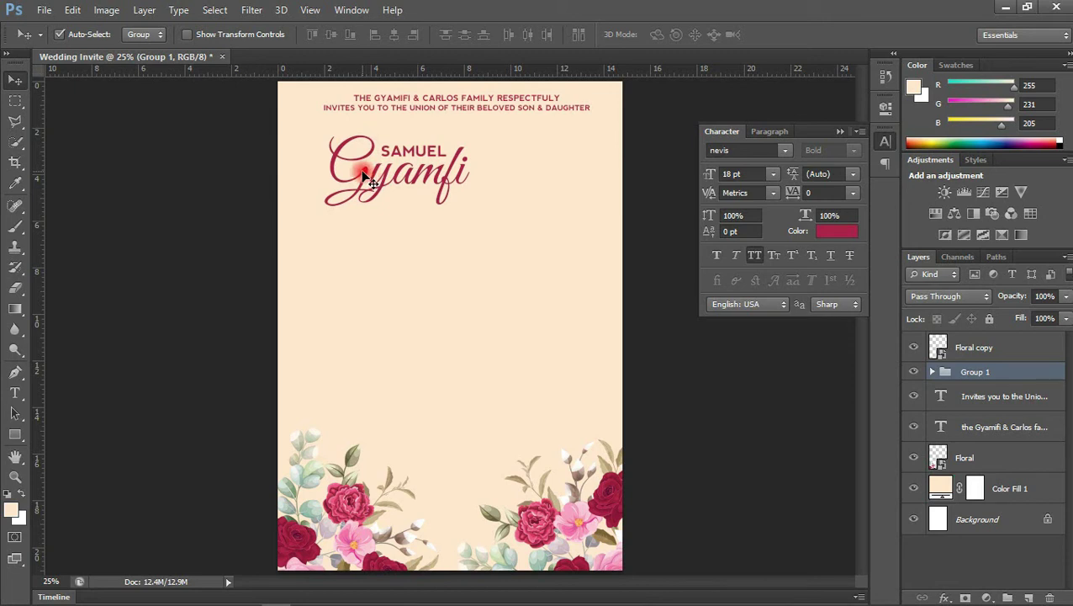
{"action": "key", "text": "ctrl+j"}
{"action": "left_click_drag", "start_coordinate": [366, 177], "coordinate": [444, 272]}
{"action": "left_click", "coordinate": [932, 371]}
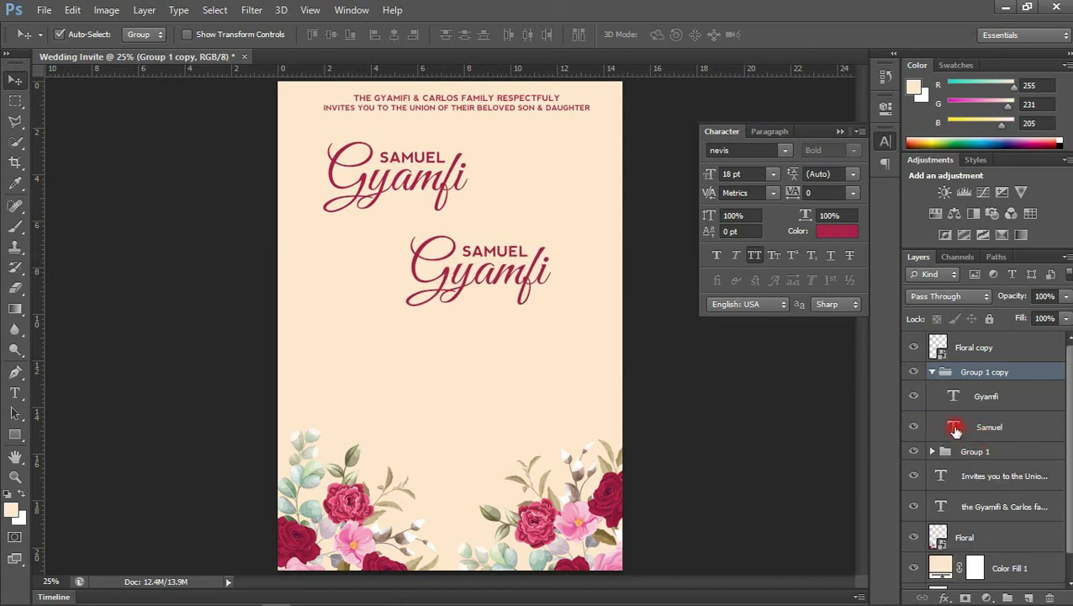
{"action": "double_click", "coordinate": [953, 428]}
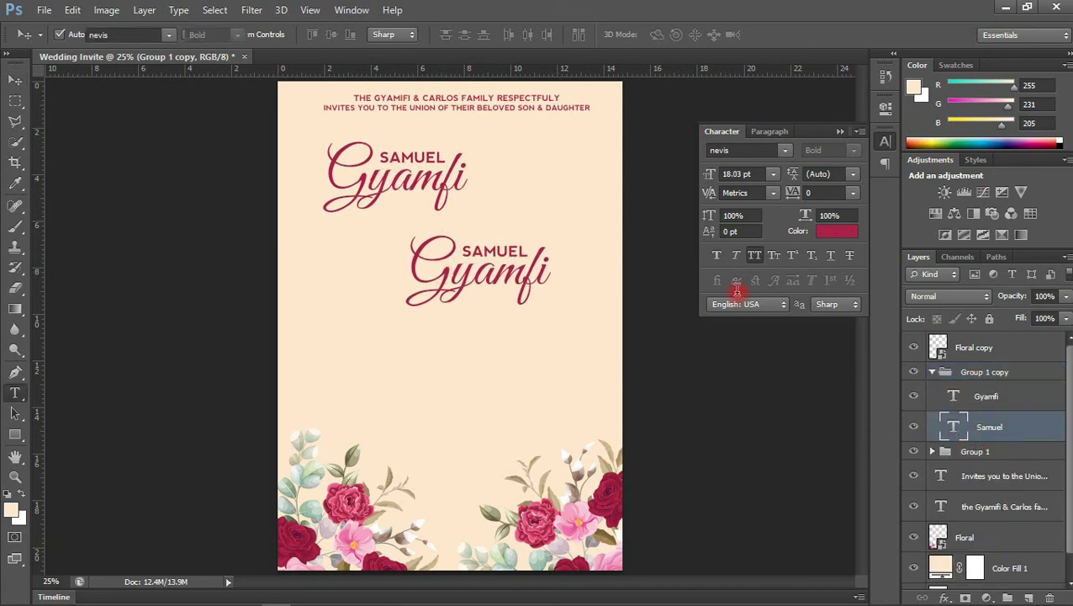
{"action": "left_click", "coordinate": [512, 250]}
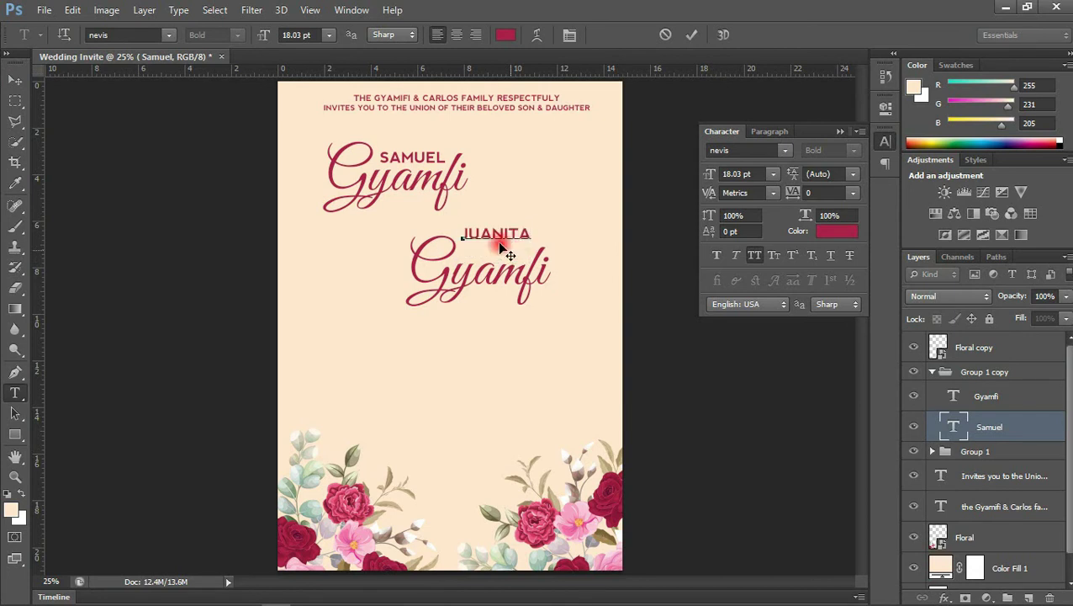
{"action": "left_click", "coordinate": [15, 78]}
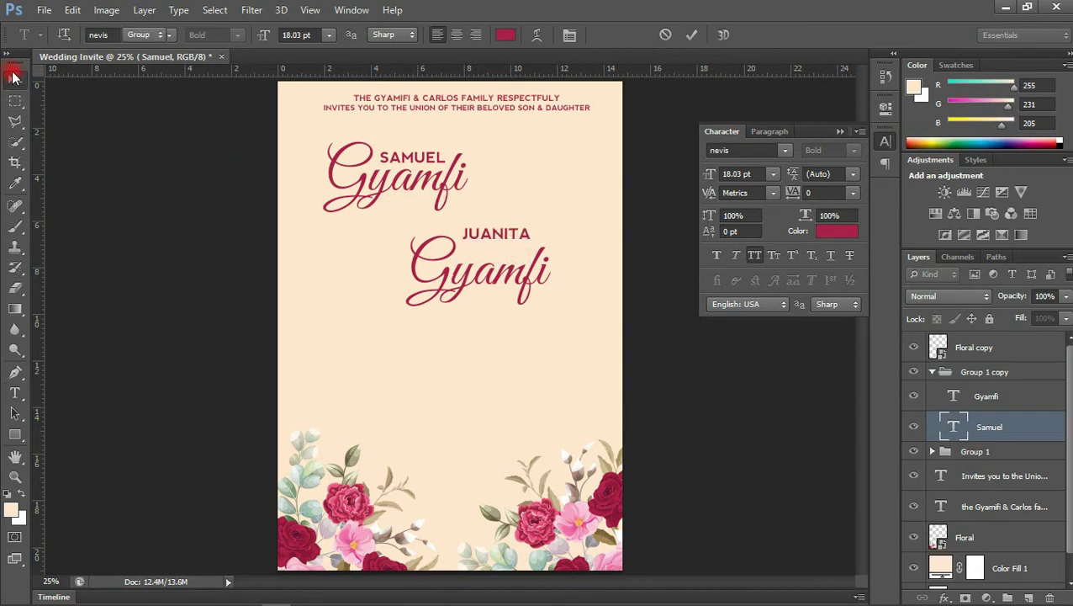
{"action": "left_click_drag", "start_coordinate": [521, 241], "coordinate": [515, 255]}
{"action": "right_click", "coordinate": [965, 379]}
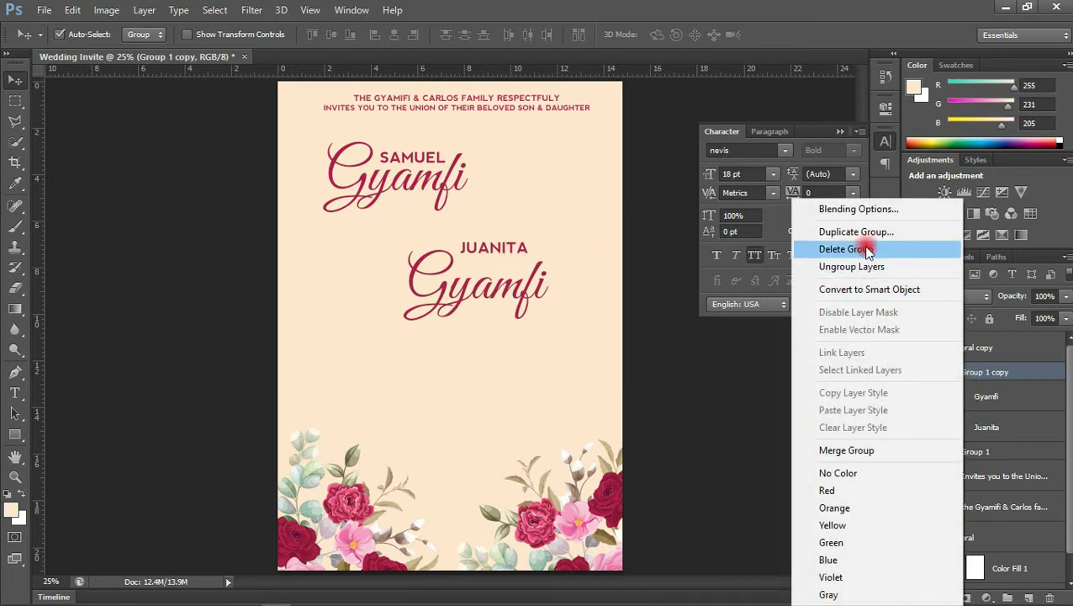
{"action": "left_click", "coordinate": [871, 266]}
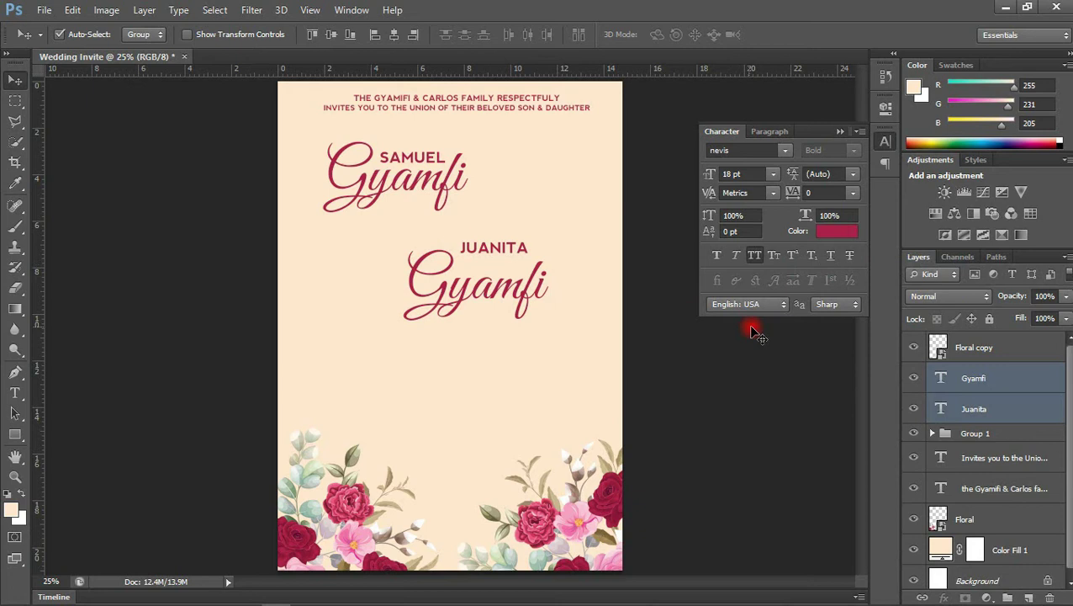
{"action": "left_click", "coordinate": [943, 383]}
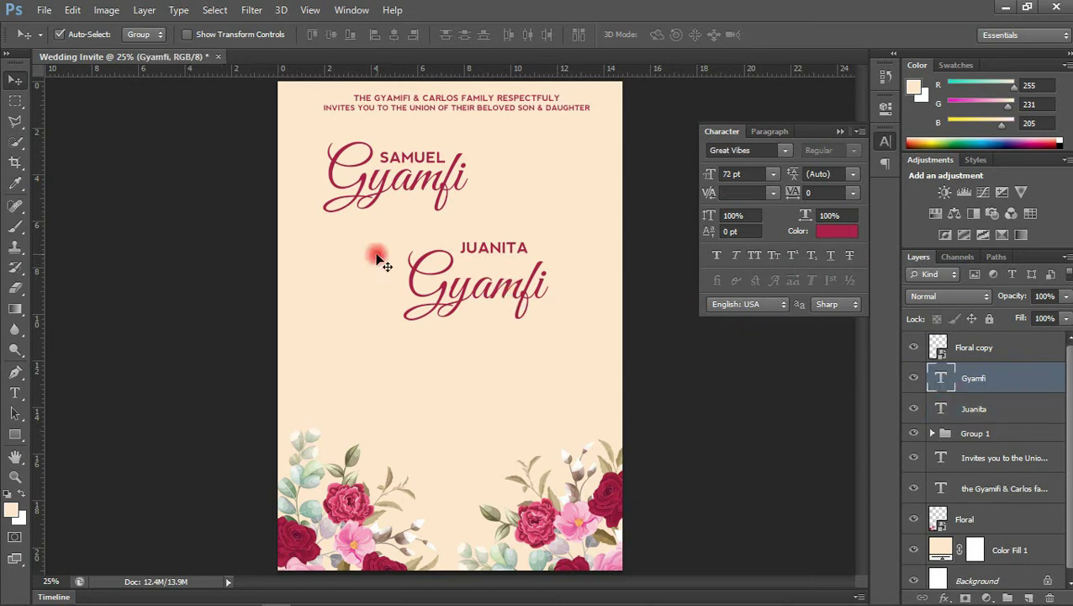
{"action": "double_click", "coordinate": [942, 380]}
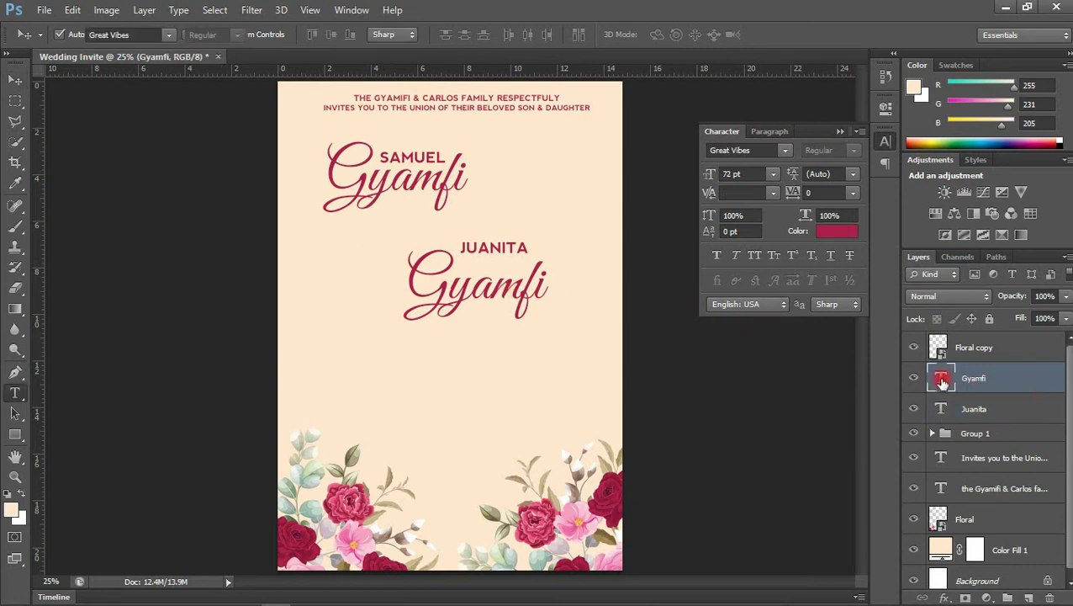
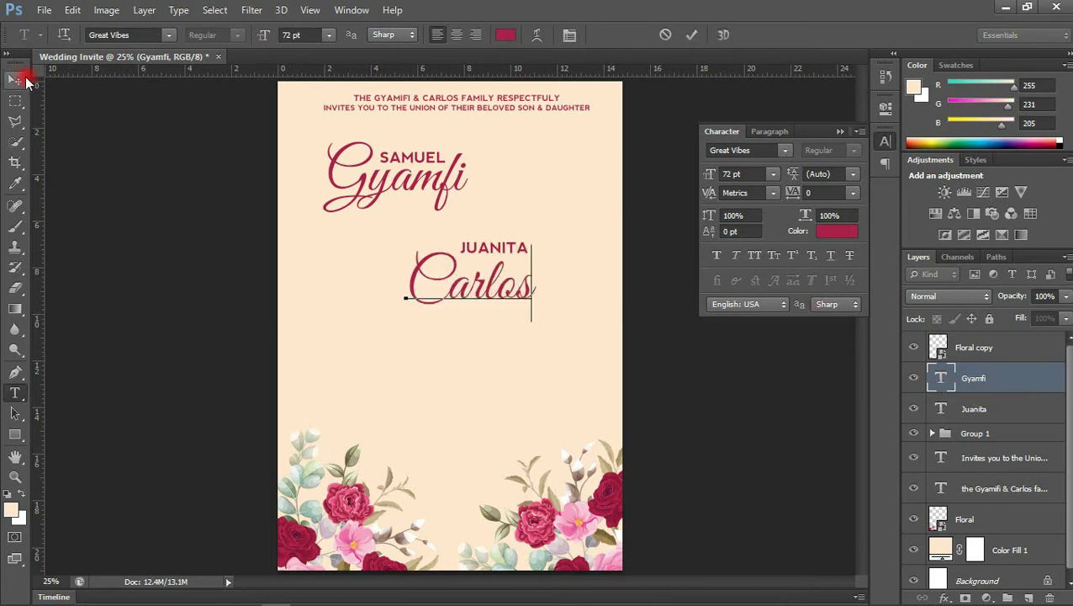
{"action": "left_click", "coordinate": [25, 80]}
Place JUANITA below Carlos and group the two layers together
{"action": "left_click_drag", "start_coordinate": [519, 254], "coordinate": [508, 311]}
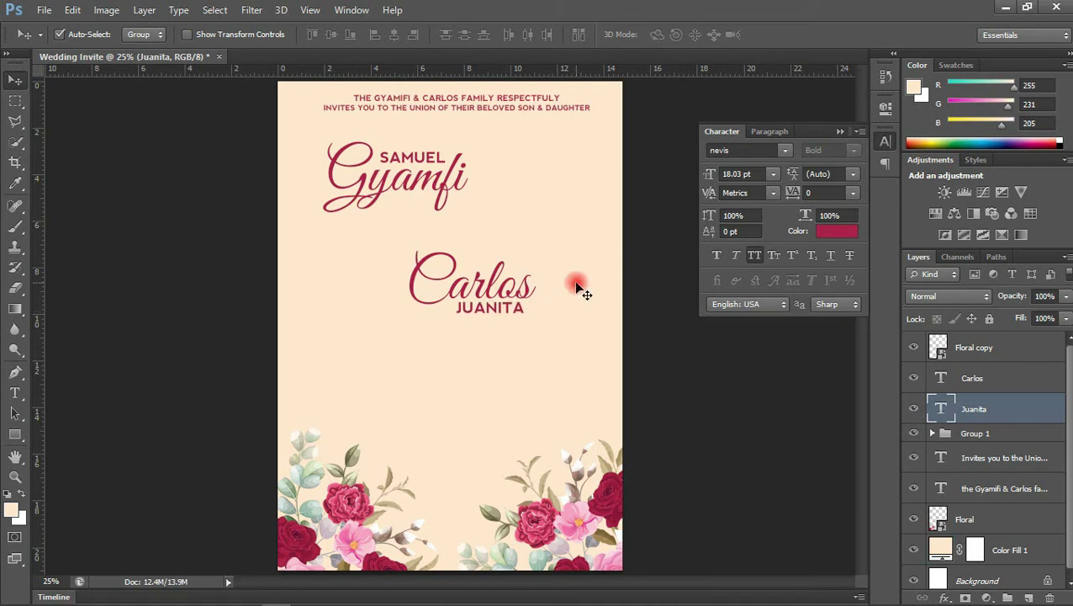
{"action": "left_click", "coordinate": [976, 423]}
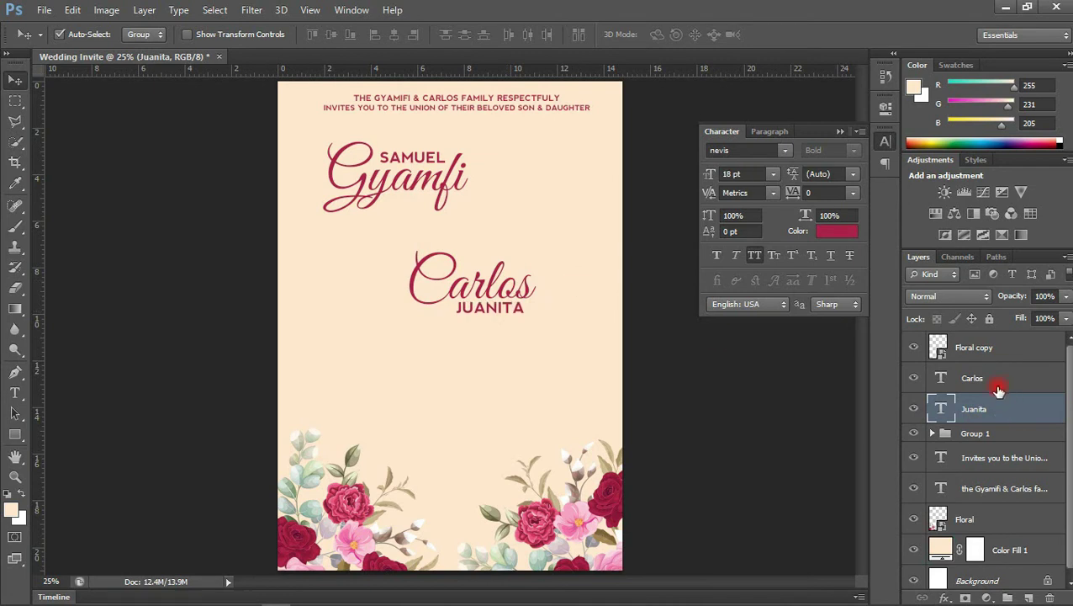
{"action": "left_click", "coordinate": [999, 389], "text": "shift"}
{"action": "key", "text": "ctrl+g"}
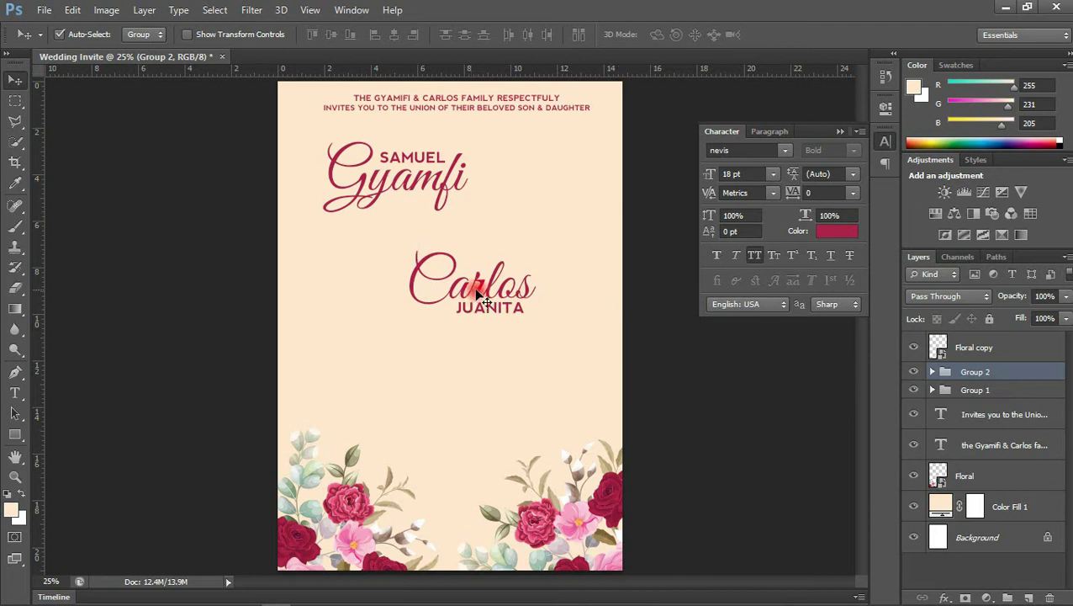
Nudge the Carlos–JUANITA pair up and add the word 'and' between Gyamfi and Carlos
{"action": "left_click_drag", "start_coordinate": [482, 291], "coordinate": [487, 272]}
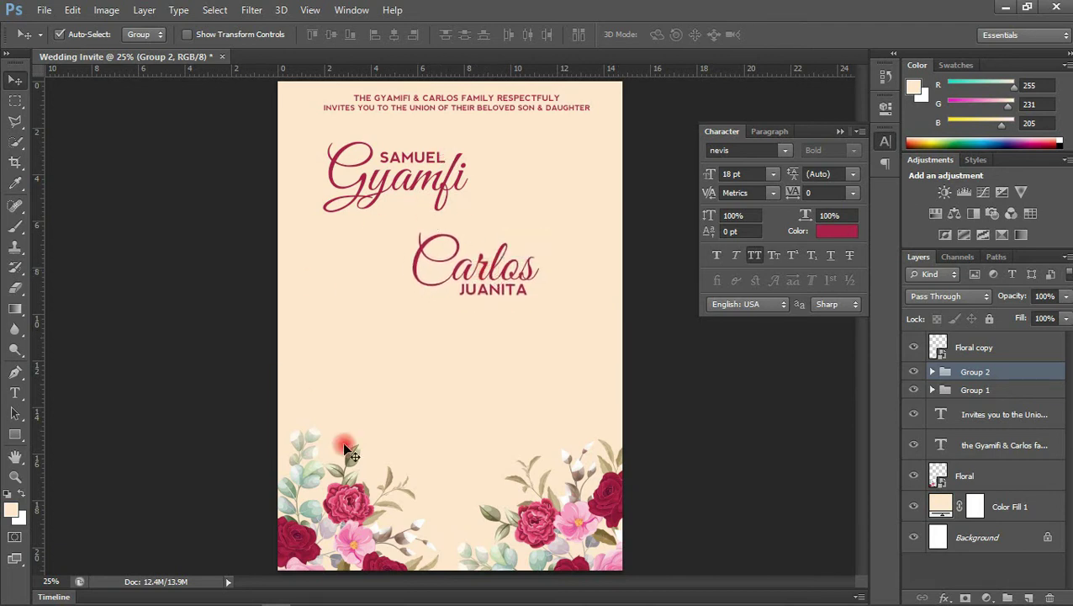
{"action": "key", "text": "t"}
{"action": "left_click", "coordinate": [339, 363]}
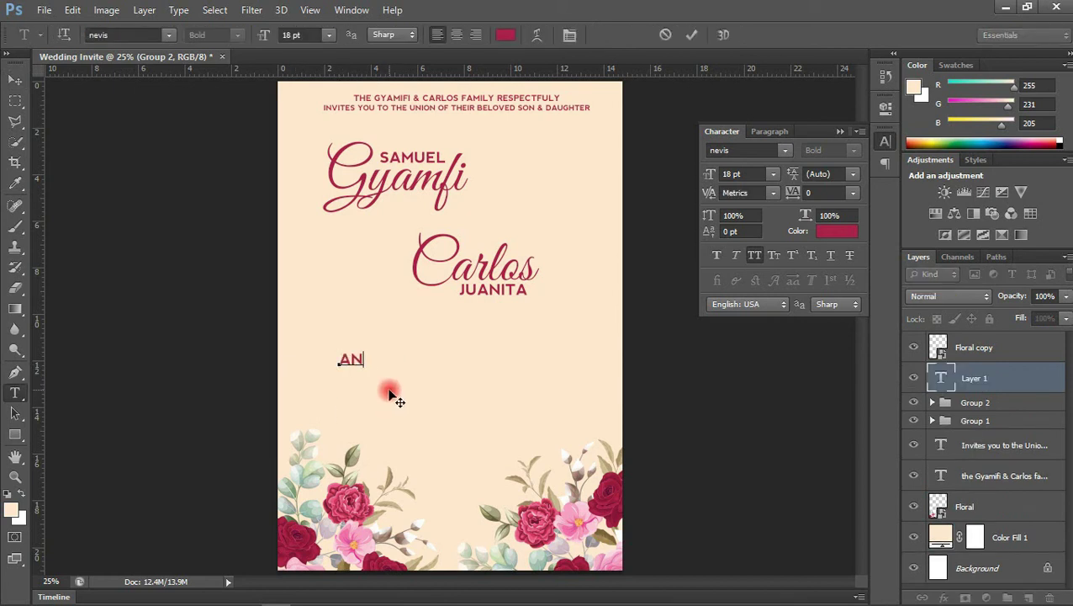
{"action": "type", "text": "and"}
{"action": "left_click", "coordinate": [14, 80]}
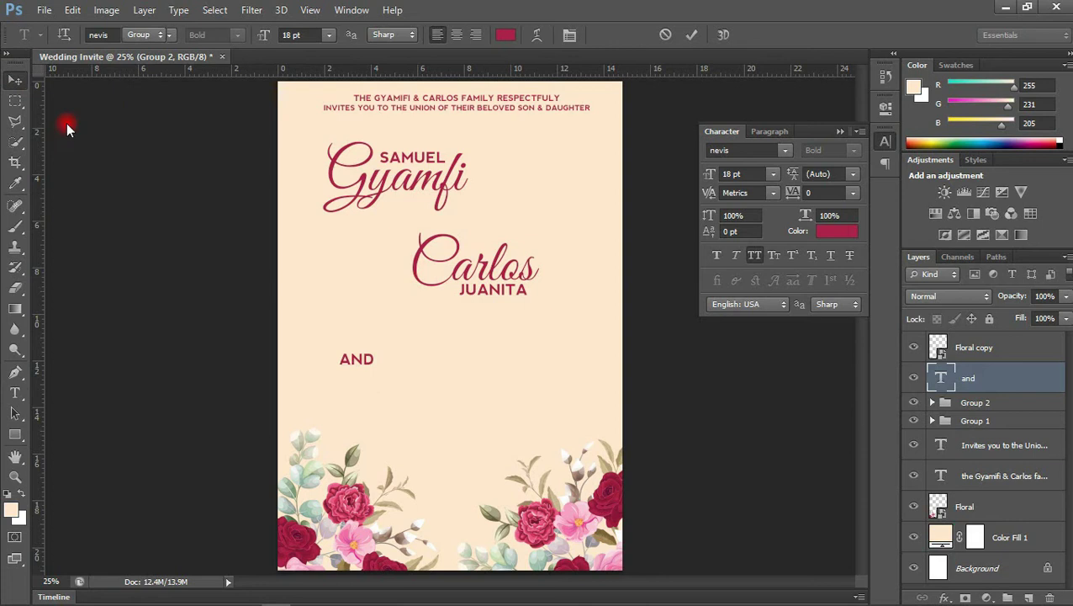
{"action": "left_click_drag", "start_coordinate": [368, 362], "coordinate": [492, 229]}
Set 'and' in the CentSchbkCyrill BT Roman serif font at 14 pt
{"action": "left_click", "coordinate": [745, 132]}
{"action": "scroll", "coordinate": [722, 148], "scroll_direction": "up", "scroll_amount": 5}
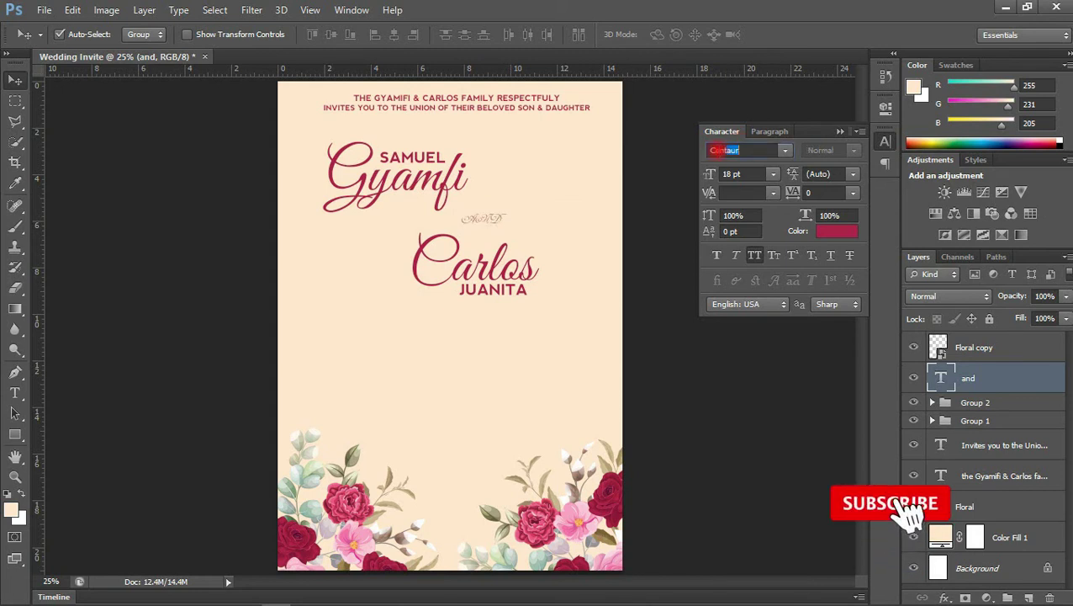
{"action": "scroll", "coordinate": [722, 150], "scroll_direction": "down", "scroll_amount": 3}
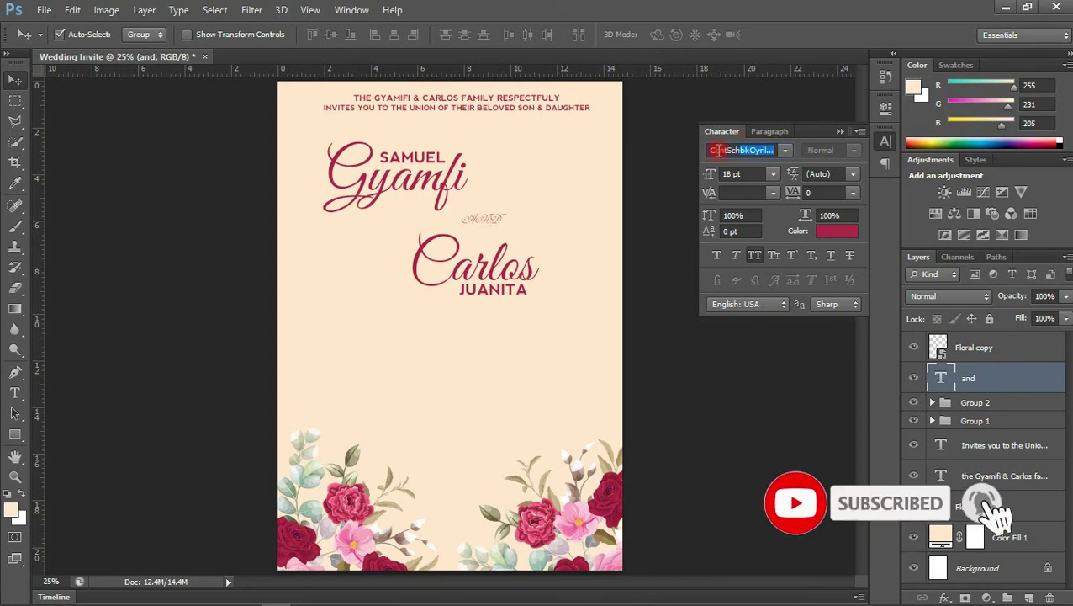
{"action": "left_click", "coordinate": [784, 151]}
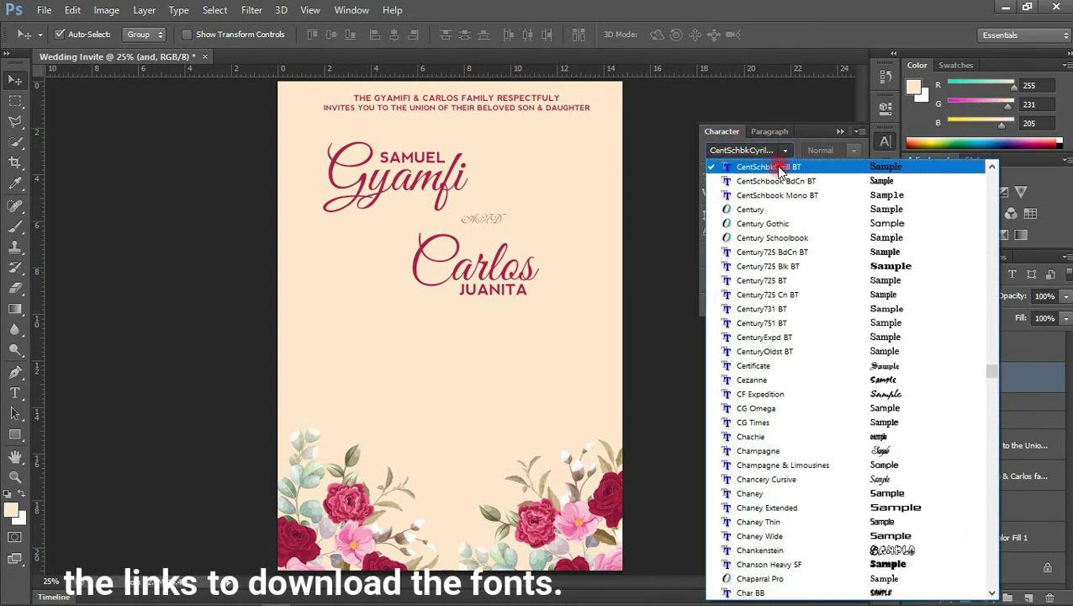
{"action": "left_click", "coordinate": [781, 168]}
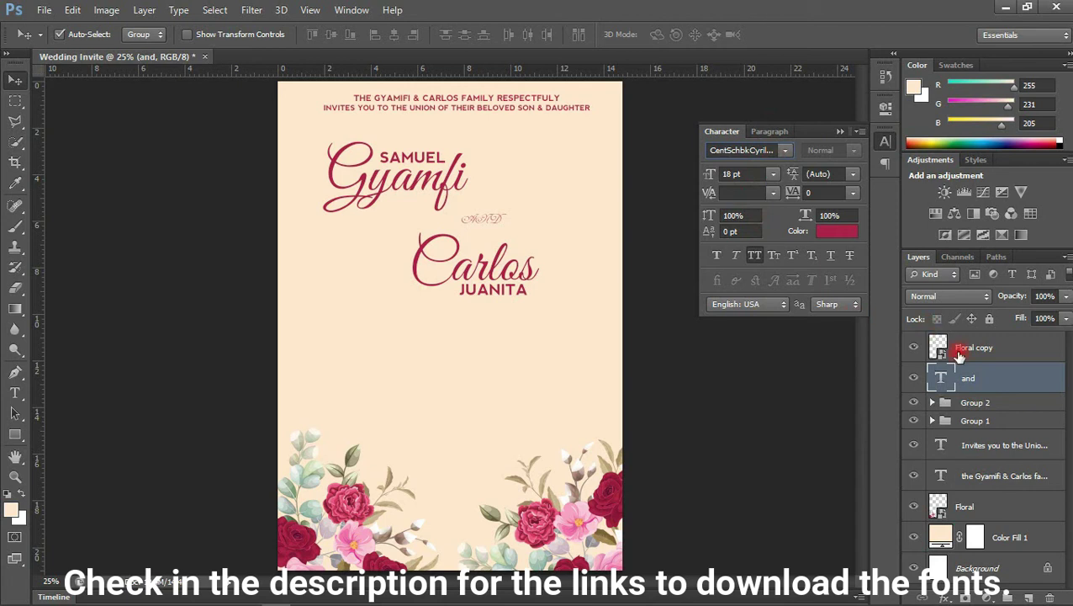
{"action": "left_click", "coordinate": [785, 150]}
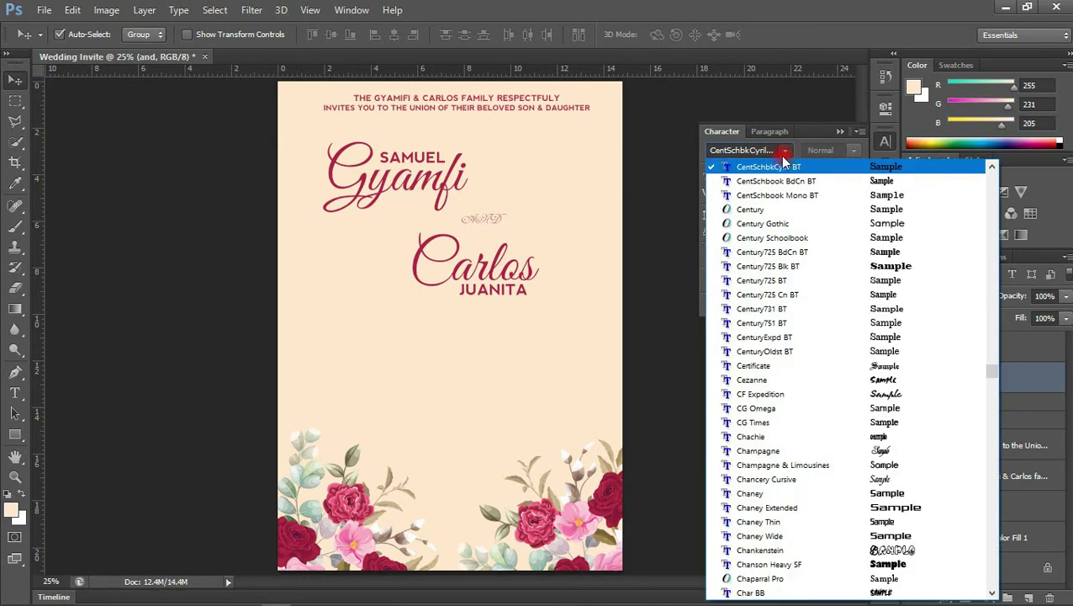
{"action": "left_click", "coordinate": [762, 168]}
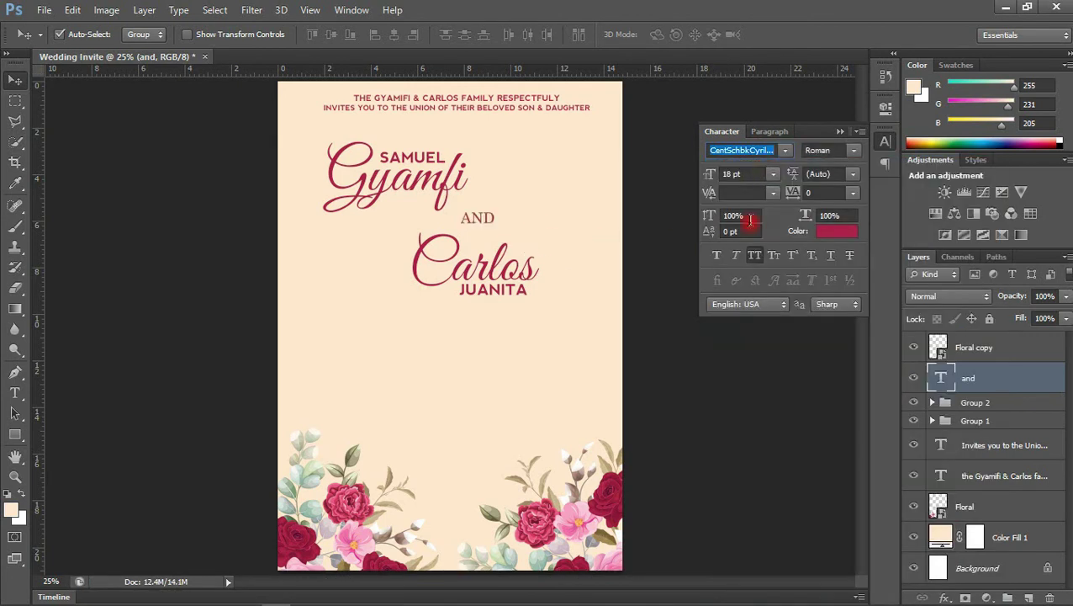
{"action": "left_click", "coordinate": [771, 174]}
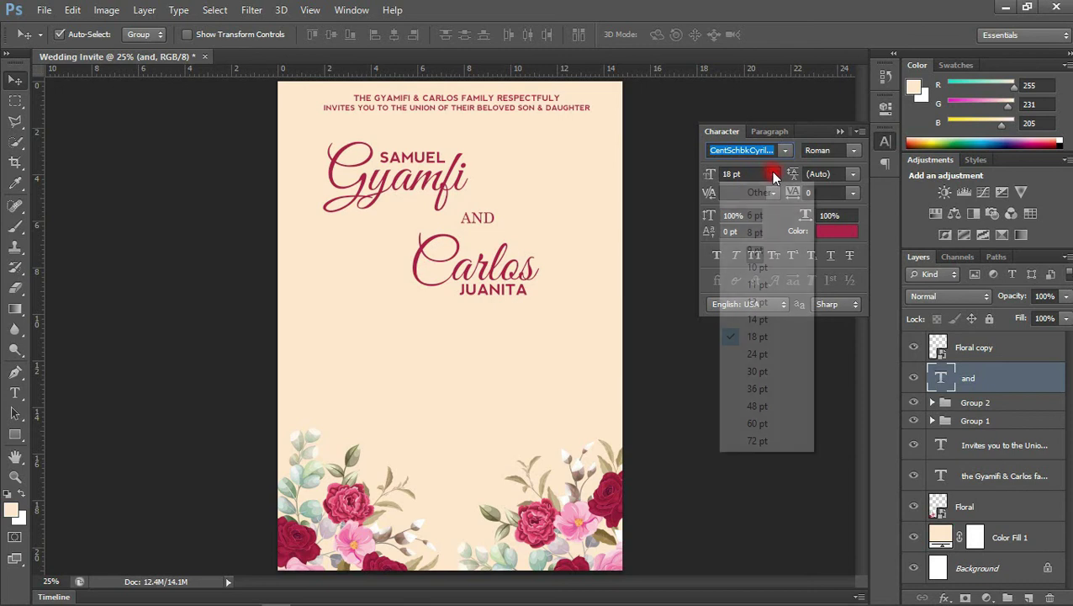
{"action": "left_click", "coordinate": [761, 321]}
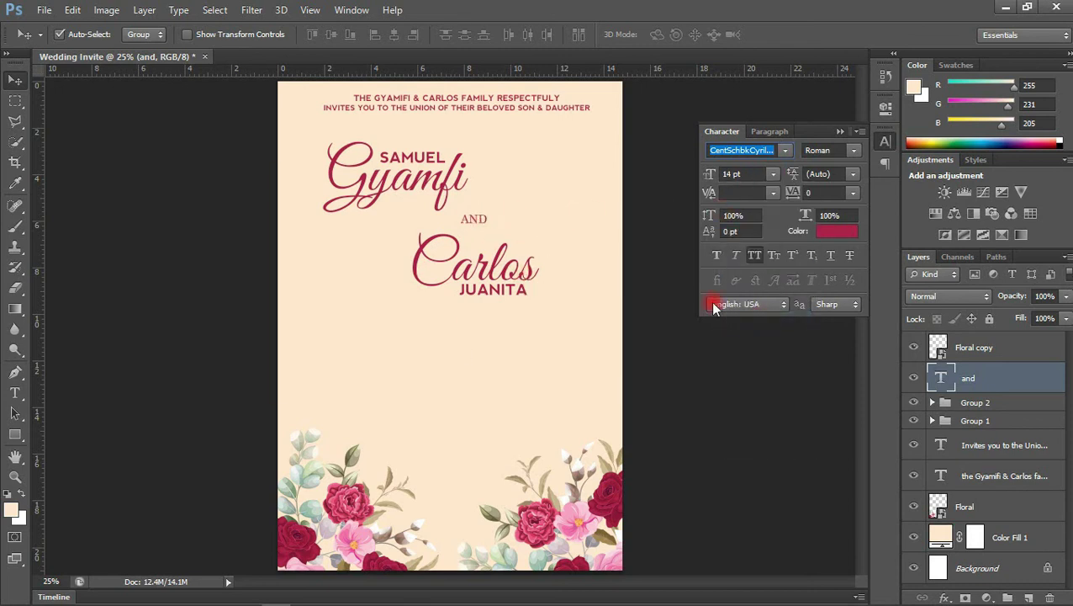
Move the 'and' layer into the Carlos group and align the two name blocks
{"action": "left_click_drag", "start_coordinate": [970, 379], "coordinate": [974, 404]}
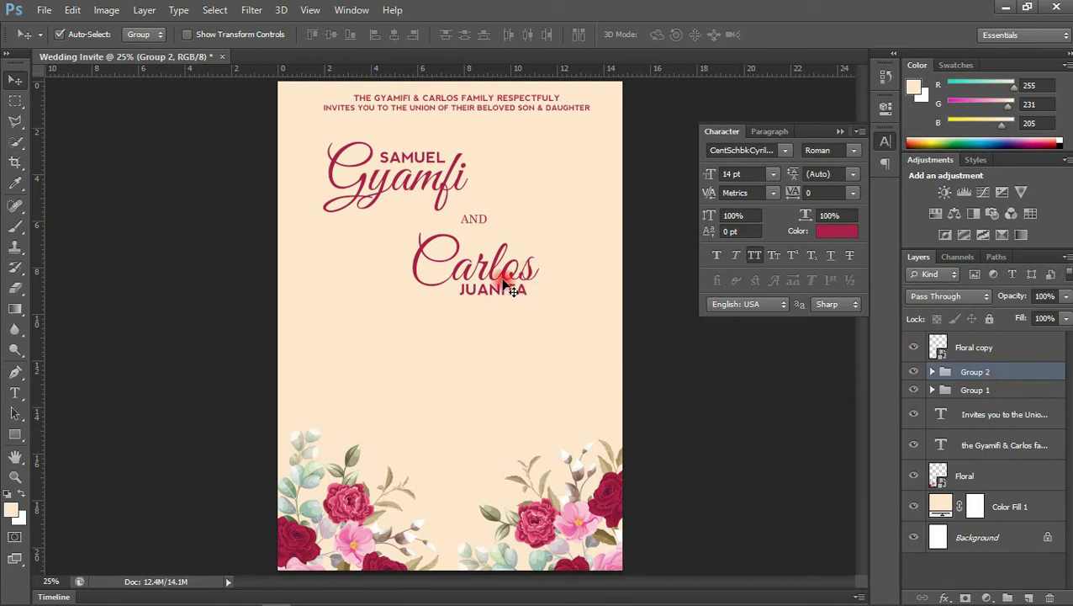
{"action": "left_click_drag", "start_coordinate": [507, 270], "coordinate": [486, 254]}
{"action": "left_click_drag", "start_coordinate": [448, 181], "coordinate": [457, 181]}
{"action": "left_click_drag", "start_coordinate": [502, 269], "coordinate": [508, 270]}
Group Group 1 and Group 2 into a group named 'name' and nudge it down slightly
{"action": "left_click", "coordinate": [937, 321]}
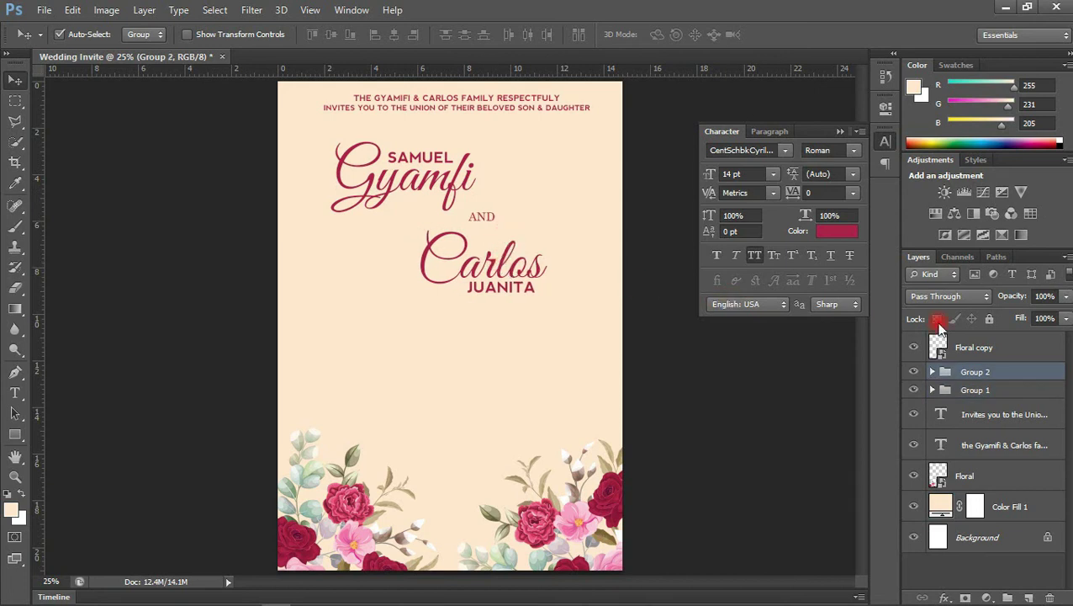
{"action": "left_click", "coordinate": [973, 398], "text": "shift"}
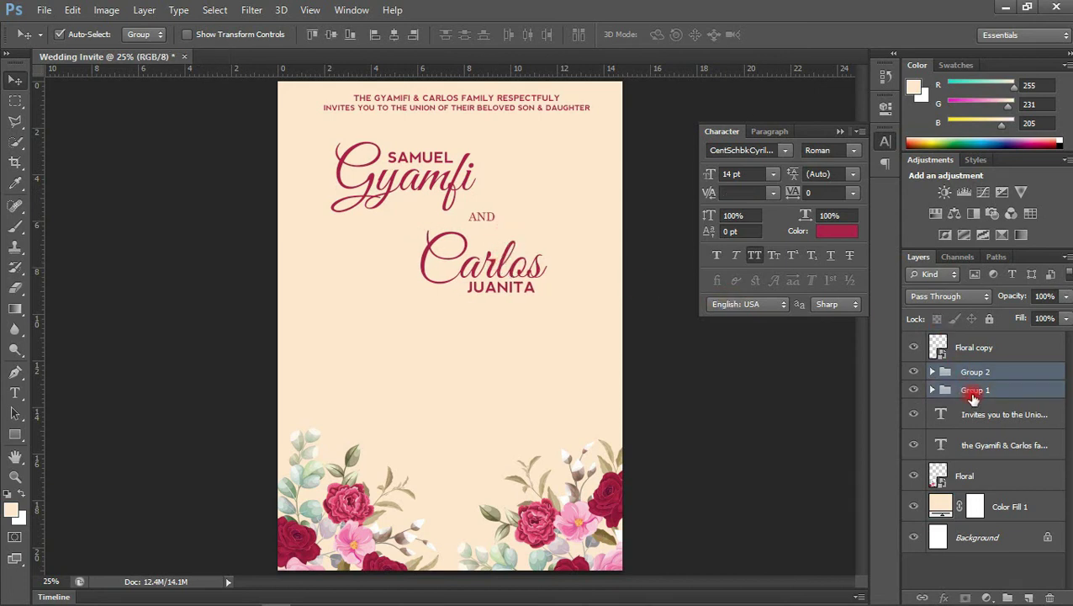
{"action": "key", "text": "ctrl+g"}
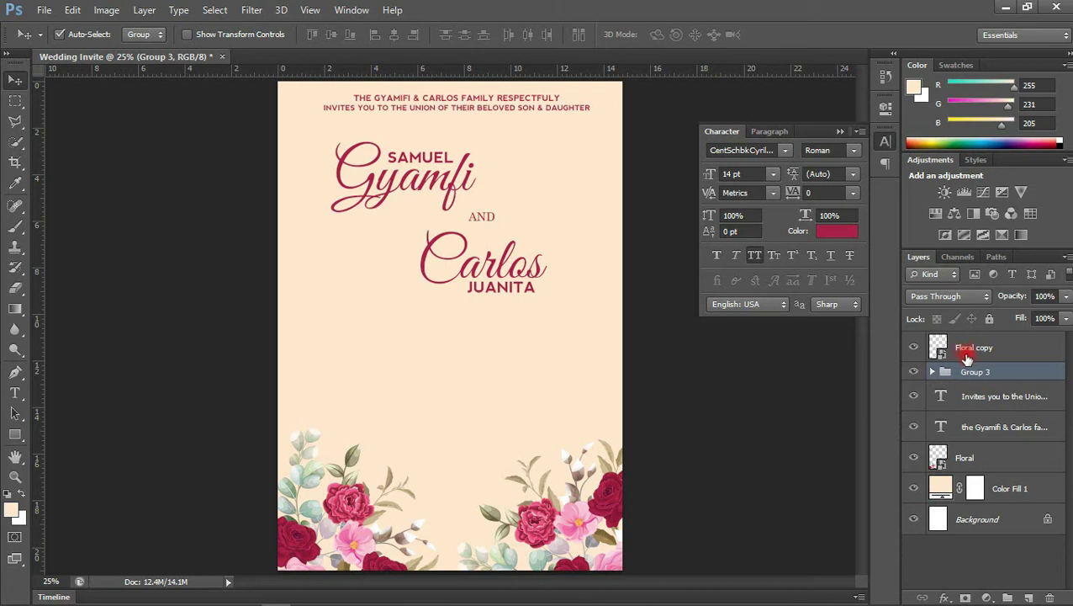
{"action": "double_click", "coordinate": [968, 372]}
{"action": "type", "text": "name"}
{"action": "key", "text": "Return"}
{"action": "left_click_drag", "start_coordinate": [446, 196], "coordinate": [443, 191]}
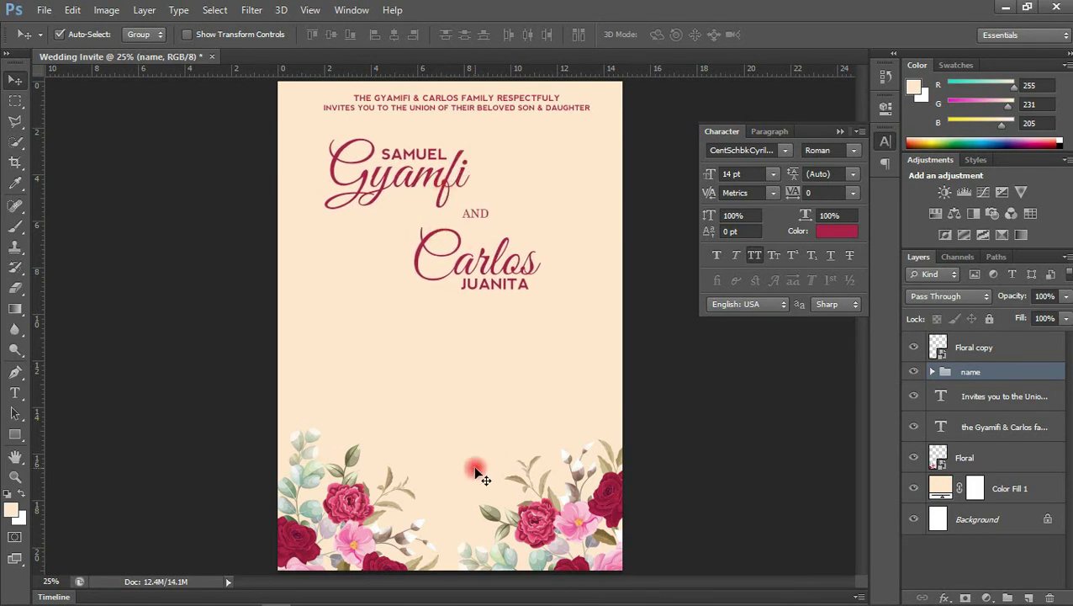
{"action": "mouse_move", "coordinate": [366, 599]}
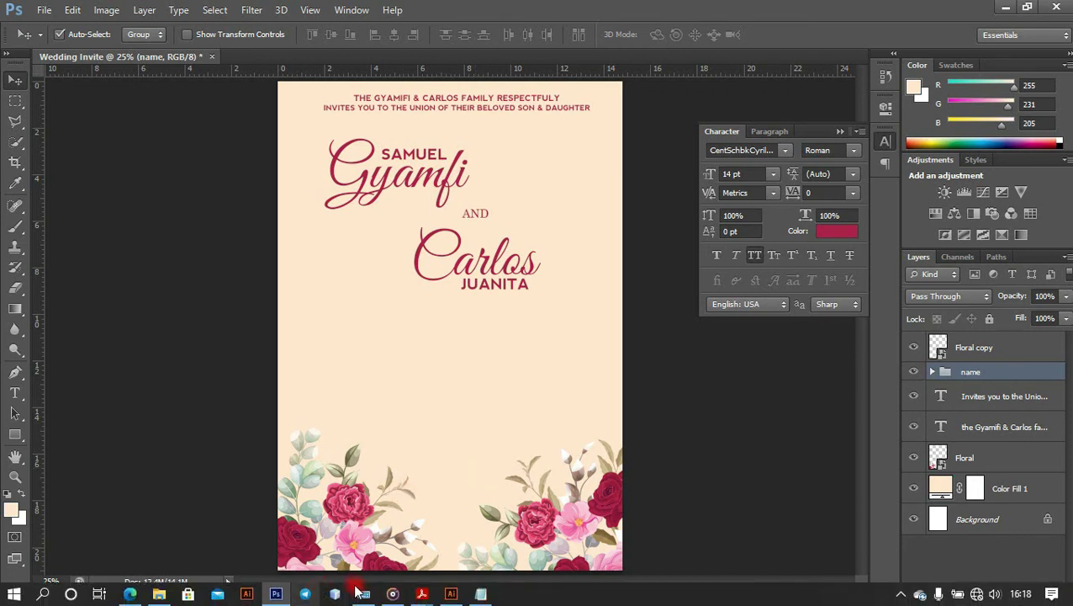
{"action": "left_click", "coordinate": [480, 593]}
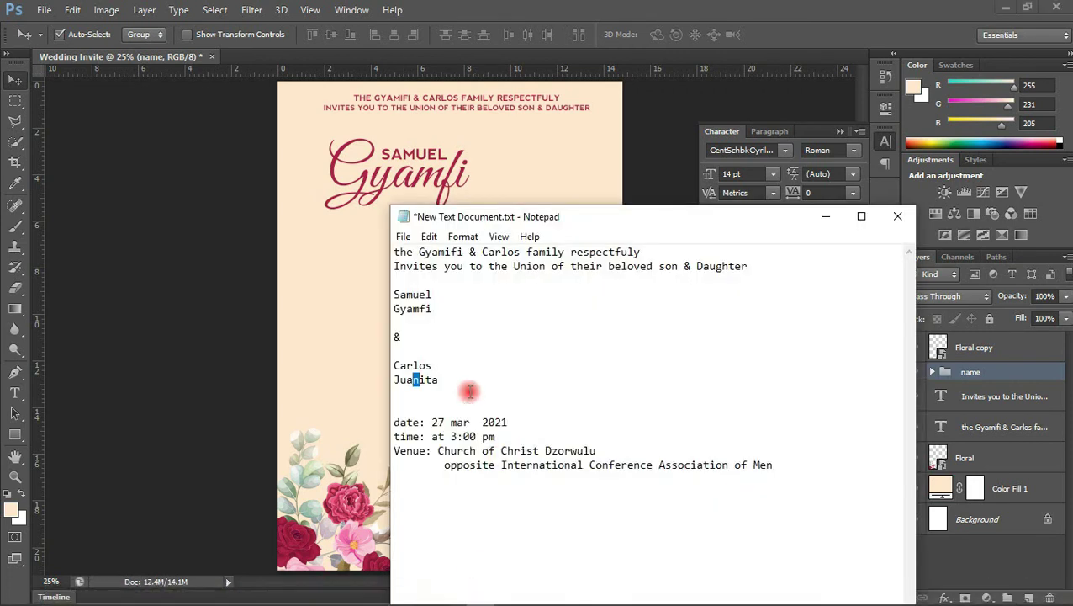
{"action": "left_click_drag", "start_coordinate": [432, 421], "coordinate": [508, 420]}
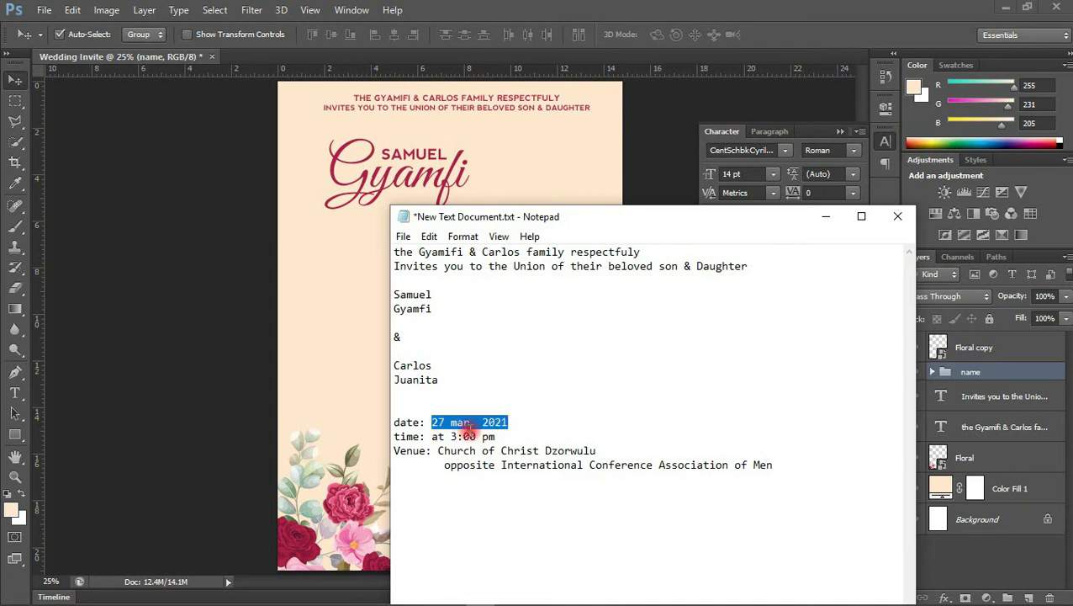
{"action": "left_click", "coordinate": [344, 365]}
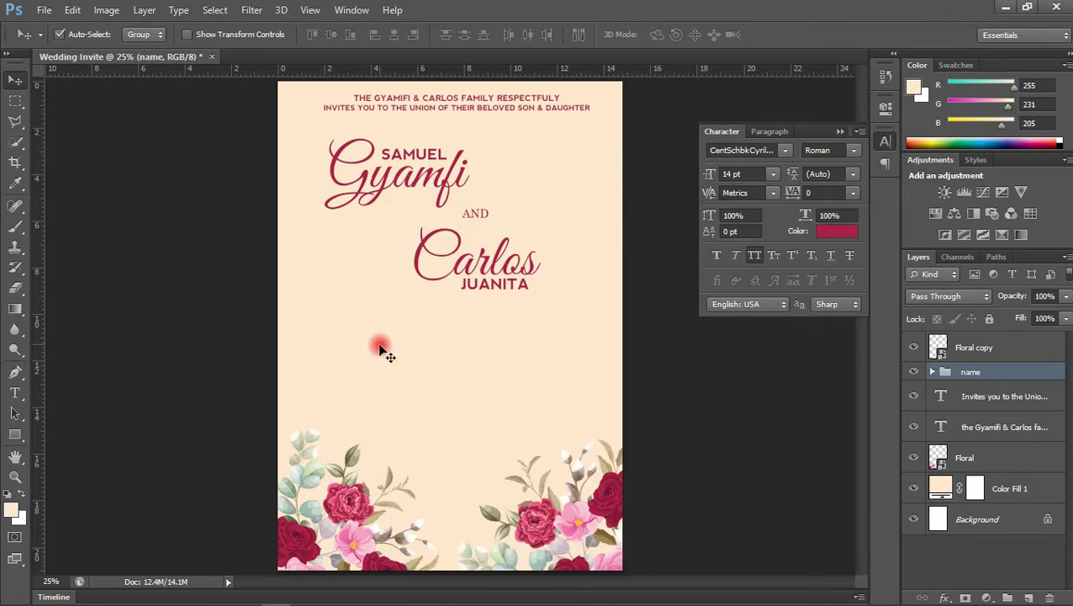
Create text layers SATURDAY, MAR, 27, 2021 and AT 3:00 PM on the page
{"action": "key", "text": "t"}
{"action": "left_click", "coordinate": [375, 370]}
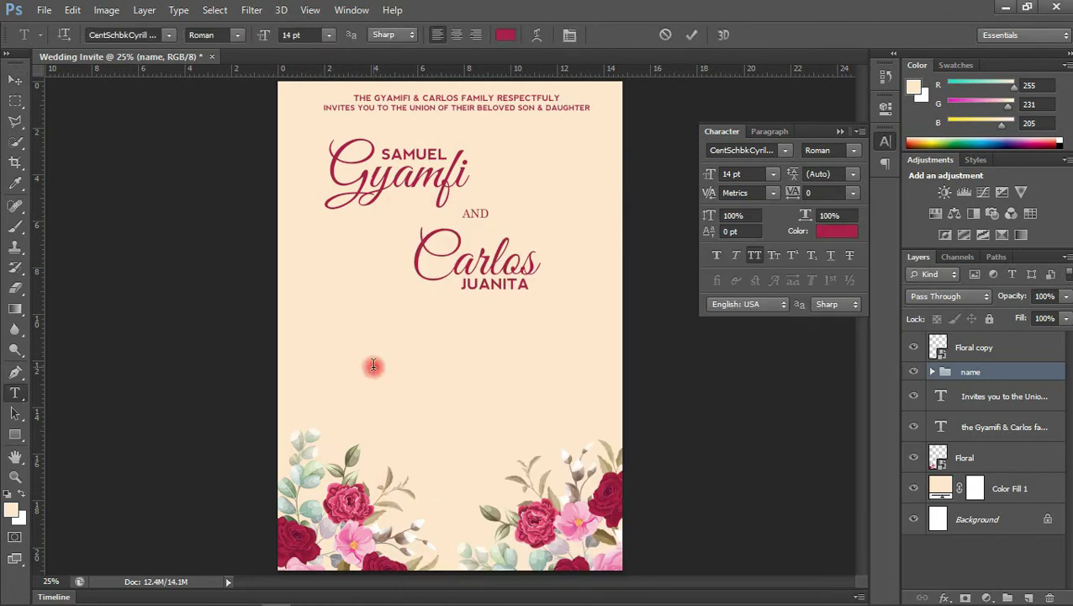
{"action": "type", "text": "saturday"}
{"action": "left_click", "coordinate": [429, 398]}
{"action": "type", "text": "mar"}
{"action": "left_click", "coordinate": [688, 35]}
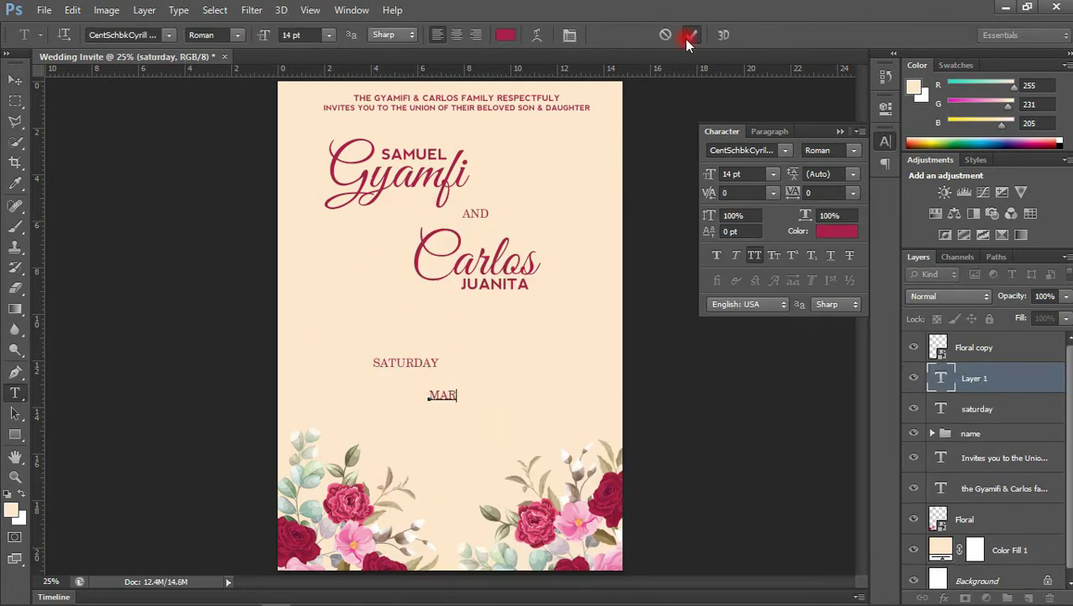
{"action": "left_click", "coordinate": [496, 348]}
{"action": "type", "text": "27"}
{"action": "left_click", "coordinate": [688, 35]}
{"action": "left_click", "coordinate": [503, 395]}
{"action": "type", "text": "2021"}
{"action": "left_click", "coordinate": [683, 37]}
{"action": "left_click", "coordinate": [503, 371]}
{"action": "type", "text": "at 3:00 pm"}
{"action": "key", "text": "ctrl+Return"}
Arrange SATURDAY left, MAR over an enlarged 27 with 2021 below, and AT 3:00 PM right
{"action": "key", "text": "v"}
{"action": "left_click", "coordinate": [976, 501], "text": "shift"}
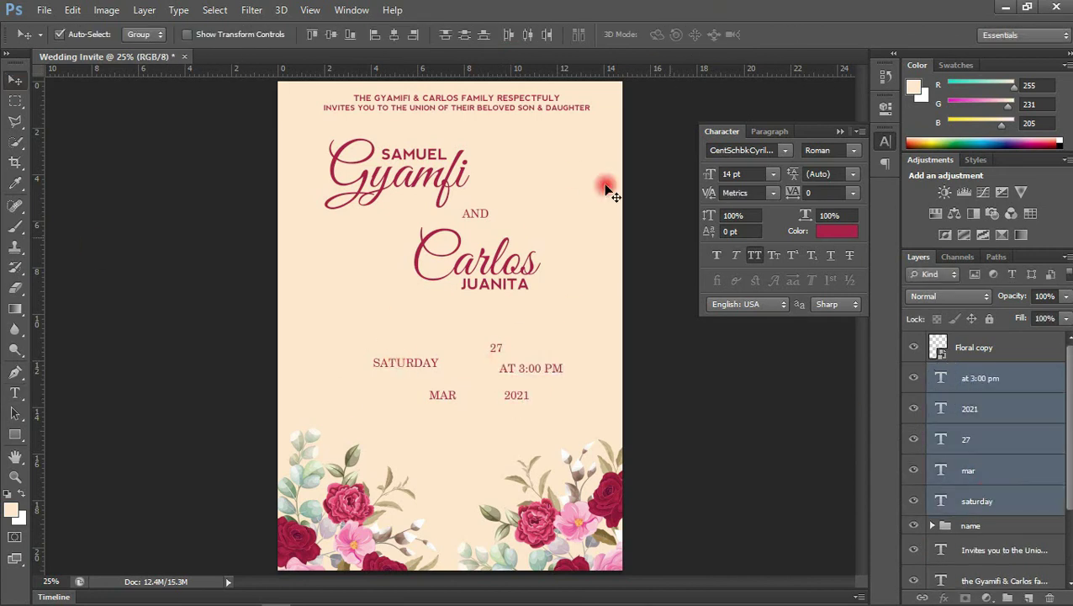
{"action": "left_click", "coordinate": [349, 34]}
{"action": "left_click_drag", "start_coordinate": [427, 398], "coordinate": [474, 388]}
{"action": "left_click", "coordinate": [409, 358]}
{"action": "left_click_drag", "start_coordinate": [410, 360], "coordinate": [383, 364]}
{"action": "left_click", "coordinate": [536, 357]}
{"action": "left_click_drag", "start_coordinate": [437, 360], "coordinate": [436, 397]}
{"action": "left_click_drag", "start_coordinate": [440, 356], "coordinate": [440, 356]}
{"action": "left_click", "coordinate": [772, 173]}
{"action": "left_click", "coordinate": [741, 383]}
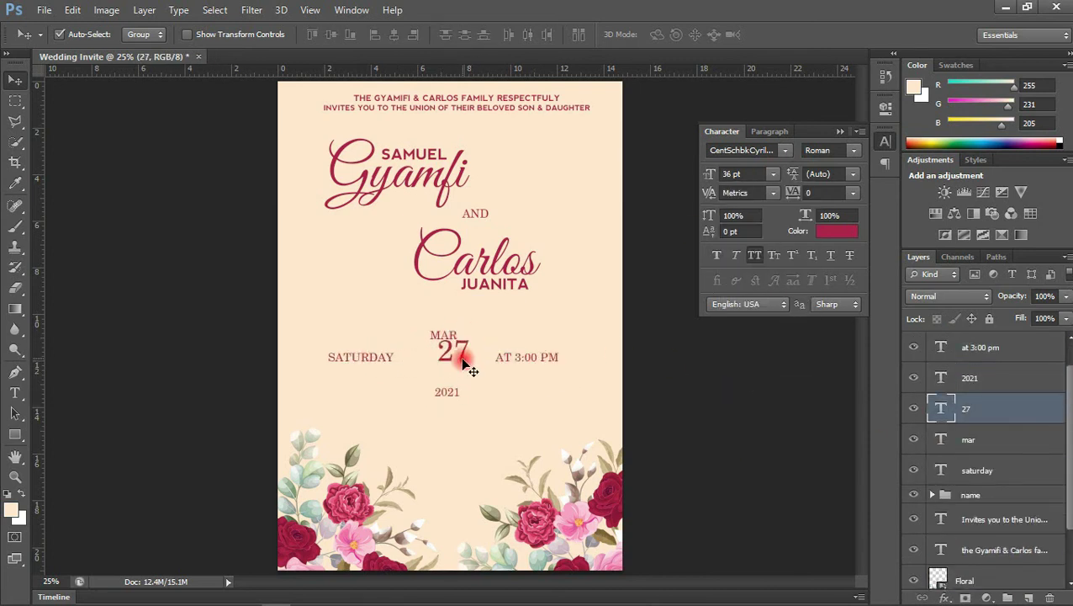
{"action": "mouse_move", "coordinate": [450, 331]}
{"action": "left_mouse_down"}
{"action": "mouse_move", "coordinate": [504, 307]}
{"action": "mouse_move", "coordinate": [454, 330]}
{"action": "left_mouse_up"}
{"action": "left_click_drag", "start_coordinate": [447, 392], "coordinate": [449, 389]}
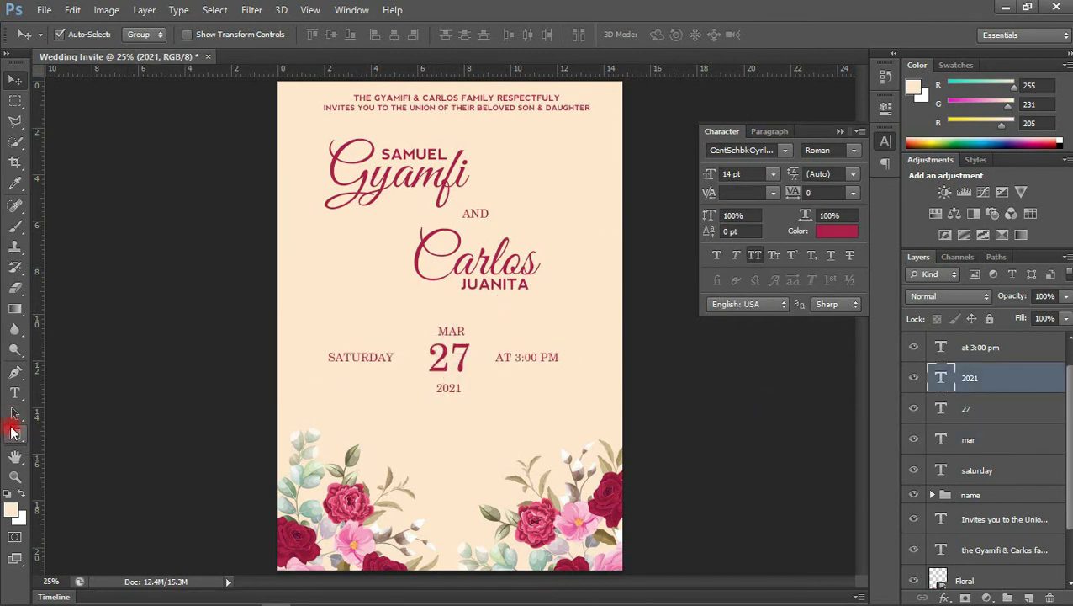
Draw a rectangle around the date row with no fill and a brown 1.5 pt stroke
{"action": "left_click", "coordinate": [15, 437]}
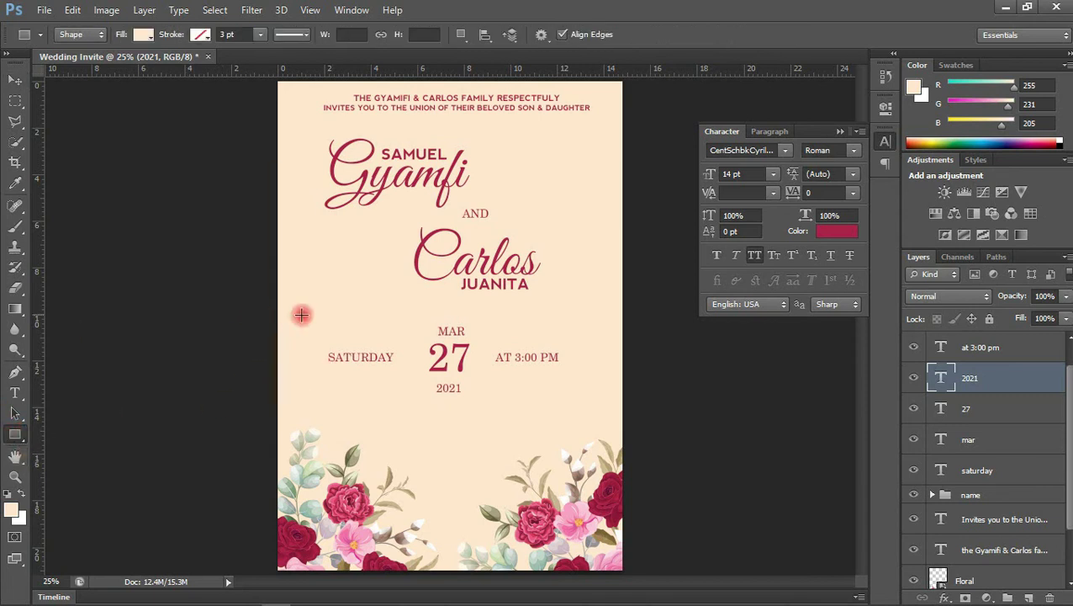
{"action": "left_click_drag", "start_coordinate": [316, 343], "coordinate": [571, 368]}
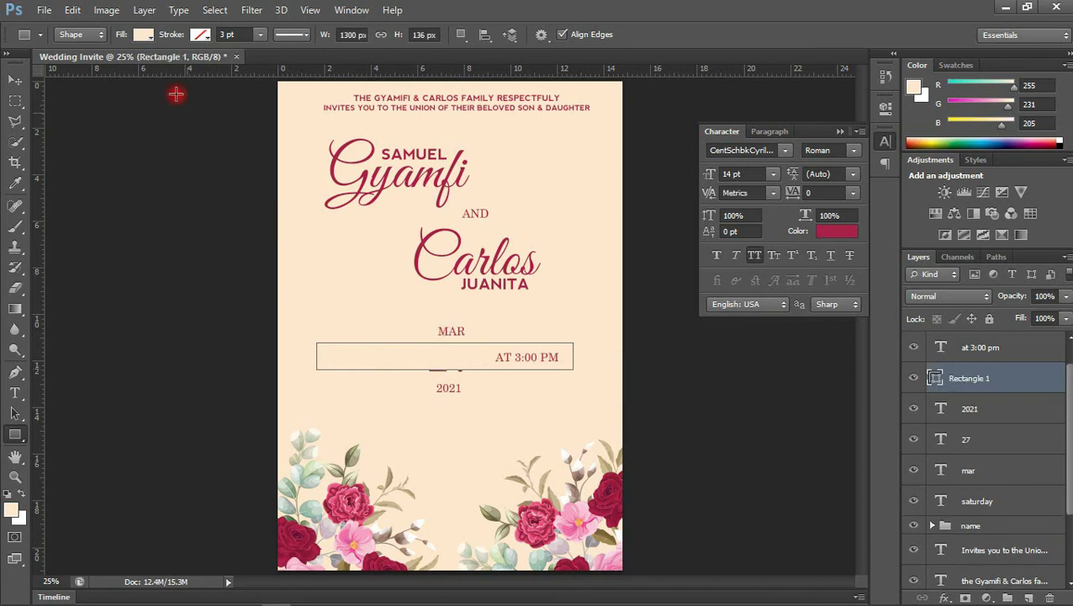
{"action": "left_click", "coordinate": [143, 35]}
{"action": "left_click", "coordinate": [76, 67]}
{"action": "left_click", "coordinate": [199, 34]}
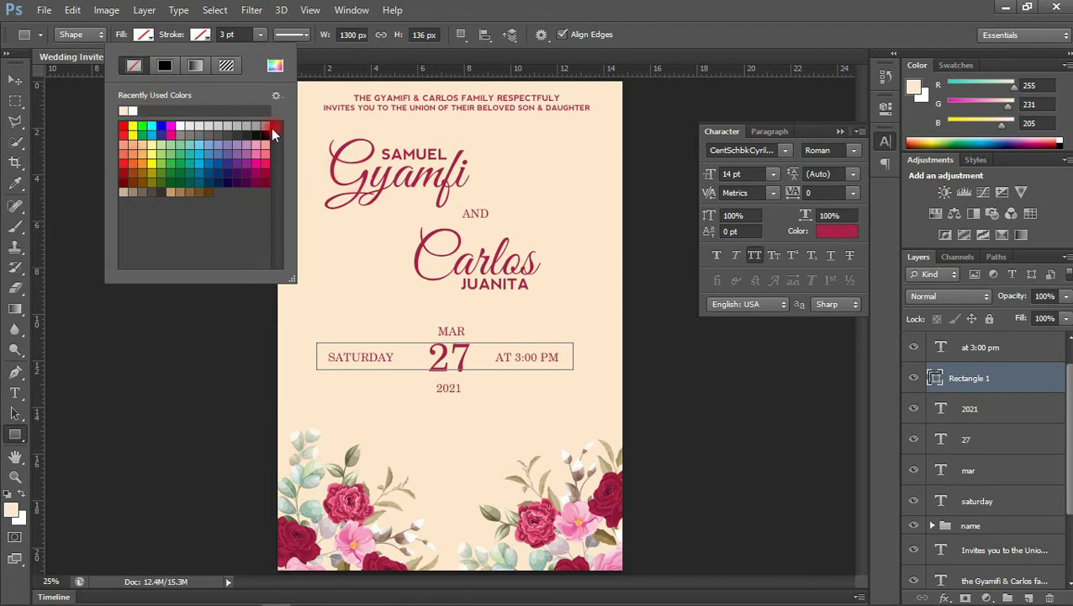
{"action": "left_click", "coordinate": [134, 173]}
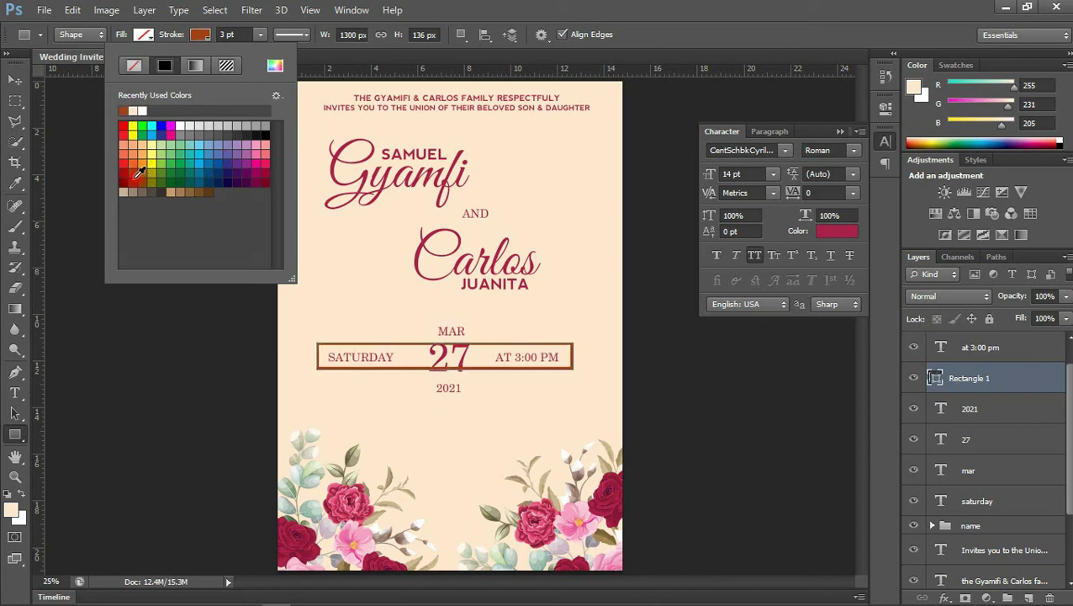
{"action": "left_click", "coordinate": [226, 35]}
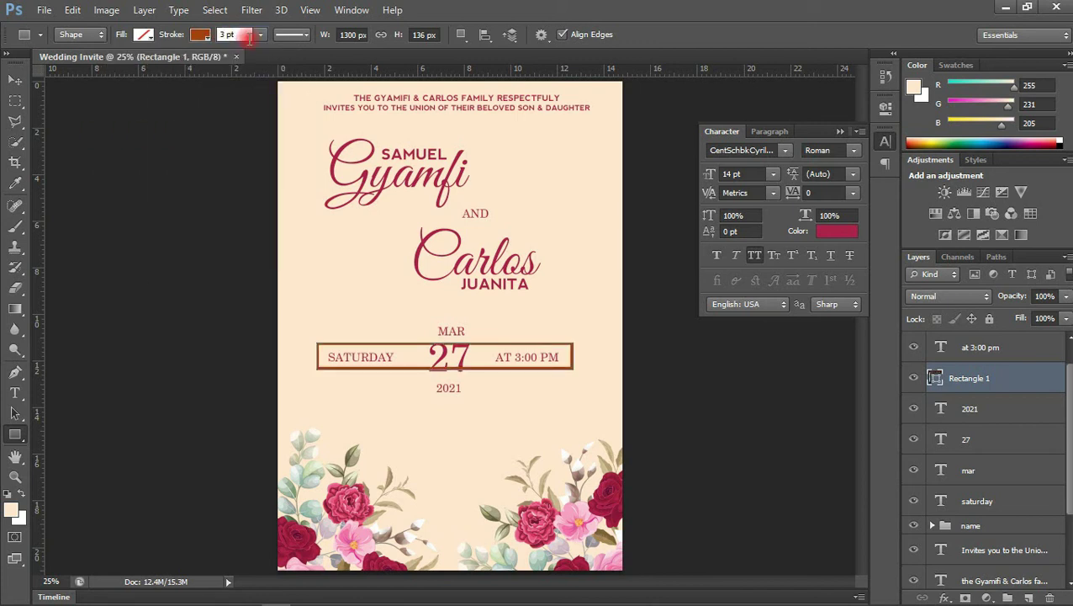
{"action": "type", "text": "1.5"}
{"action": "key", "text": "Return"}
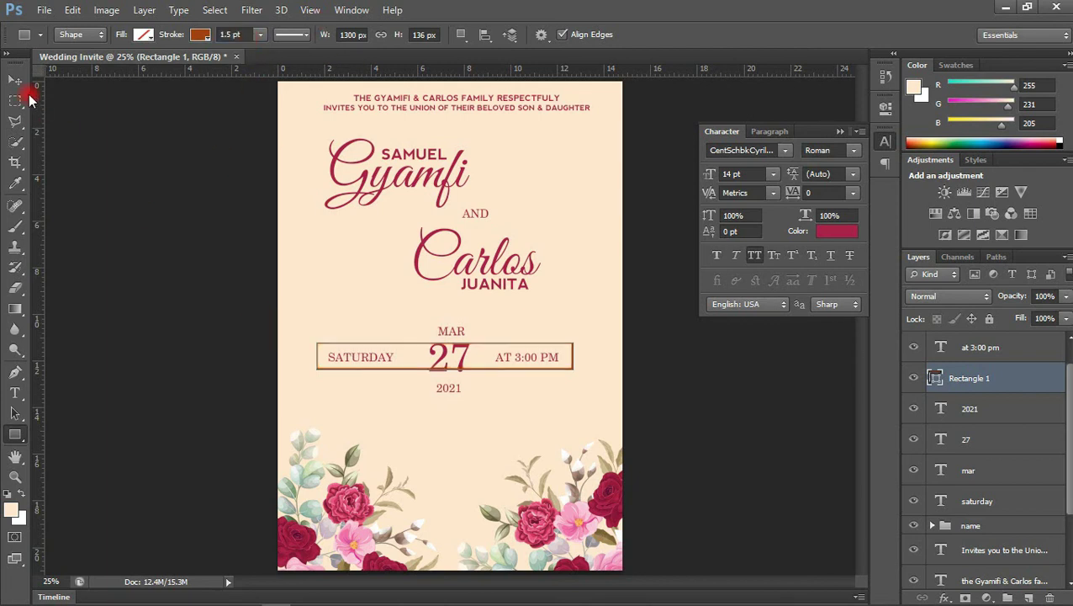
Confirm the crimson text colour and set the rectangle's colour to #a92048
{"action": "left_click", "coordinate": [15, 79]}
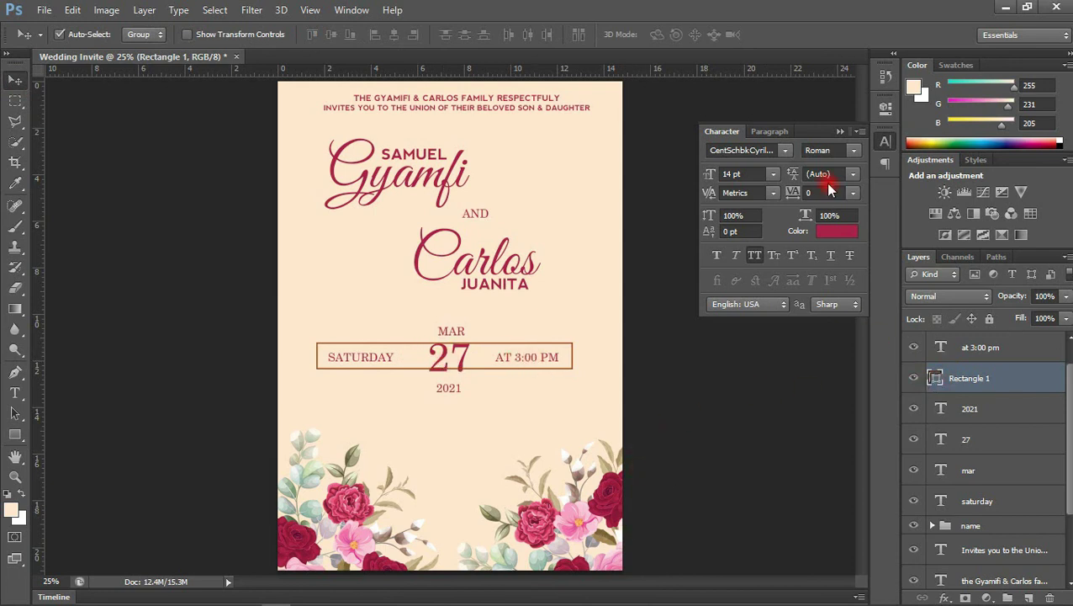
{"action": "left_click", "coordinate": [839, 234]}
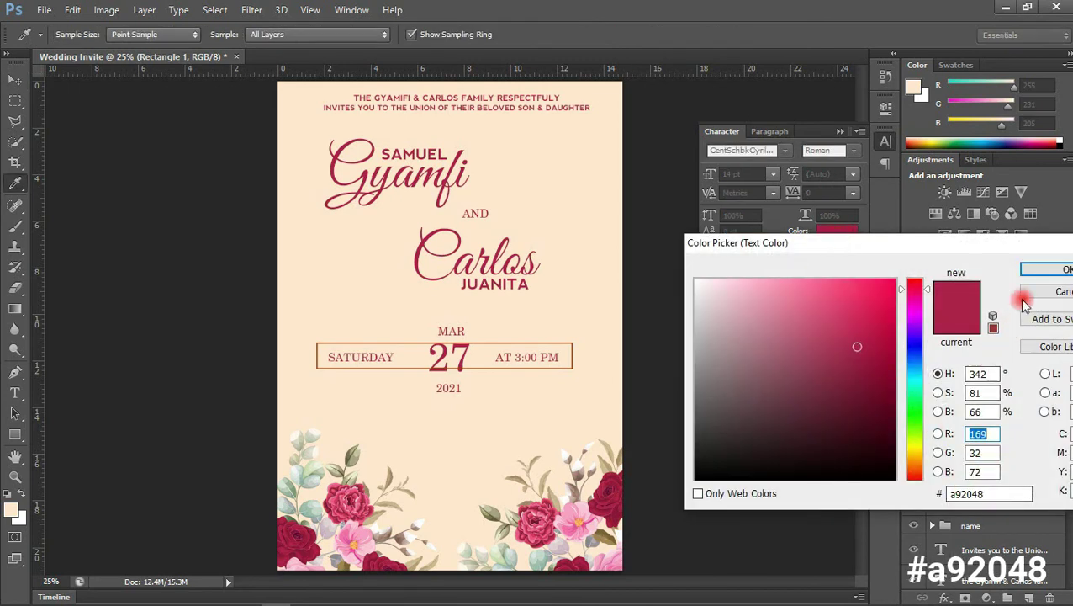
{"action": "left_click", "coordinate": [1043, 269]}
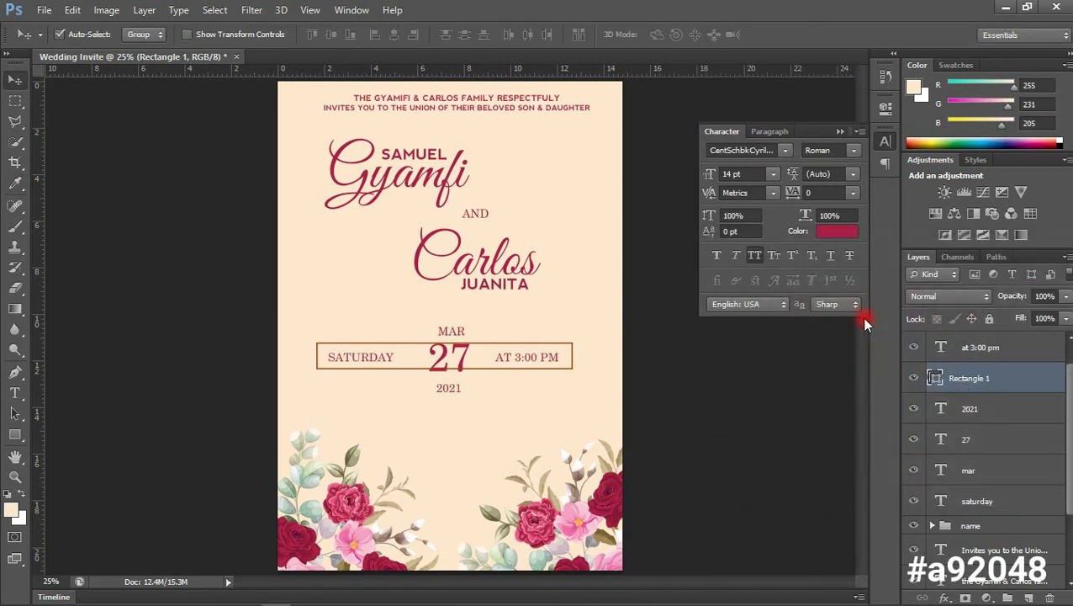
{"action": "double_click", "coordinate": [935, 378]}
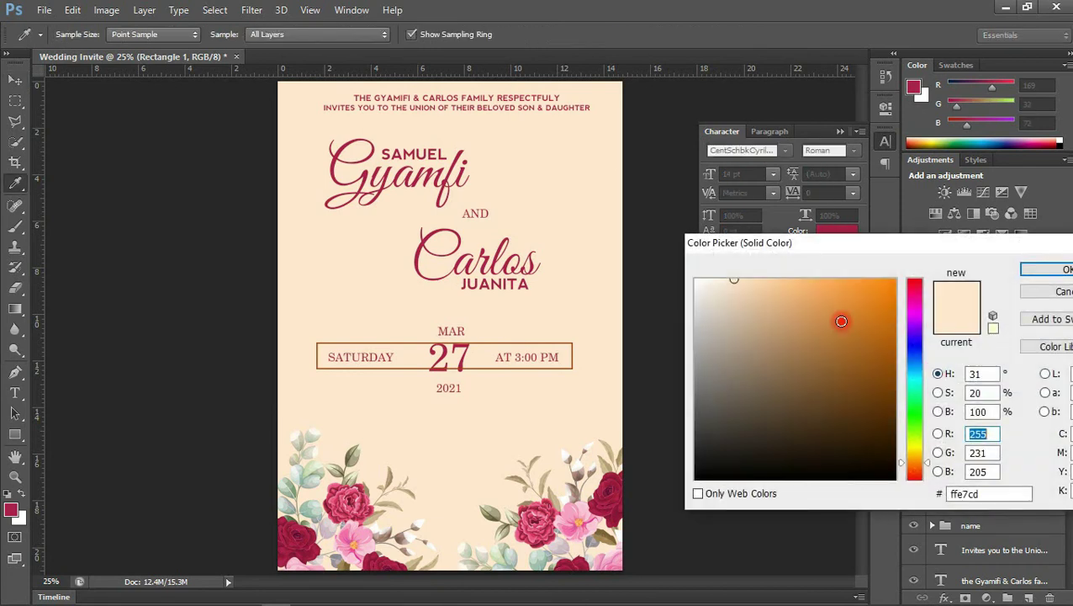
{"action": "left_click", "coordinate": [971, 443]}
{"action": "left_click_drag", "start_coordinate": [1014, 494], "coordinate": [905, 508]}
{"action": "type", "text": "a9"}
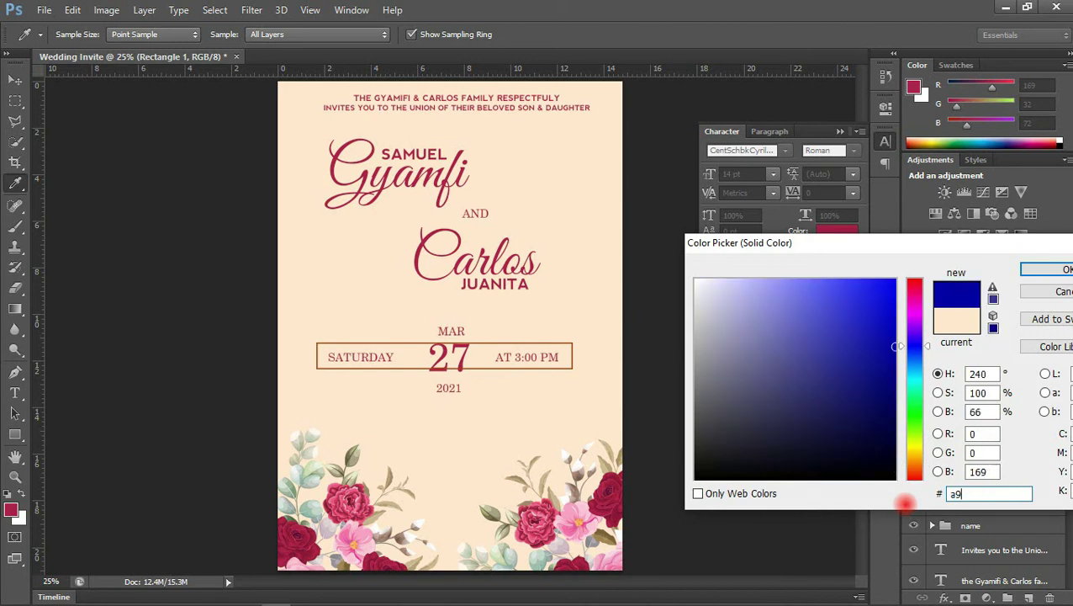
{"action": "type", "text": "20"}
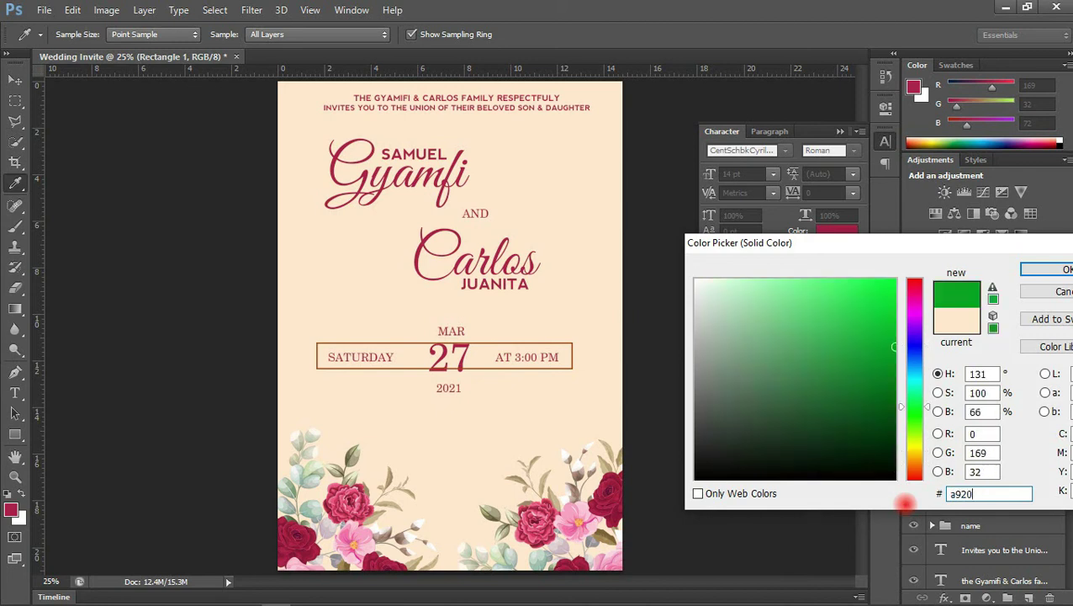
{"action": "type", "text": "48"}
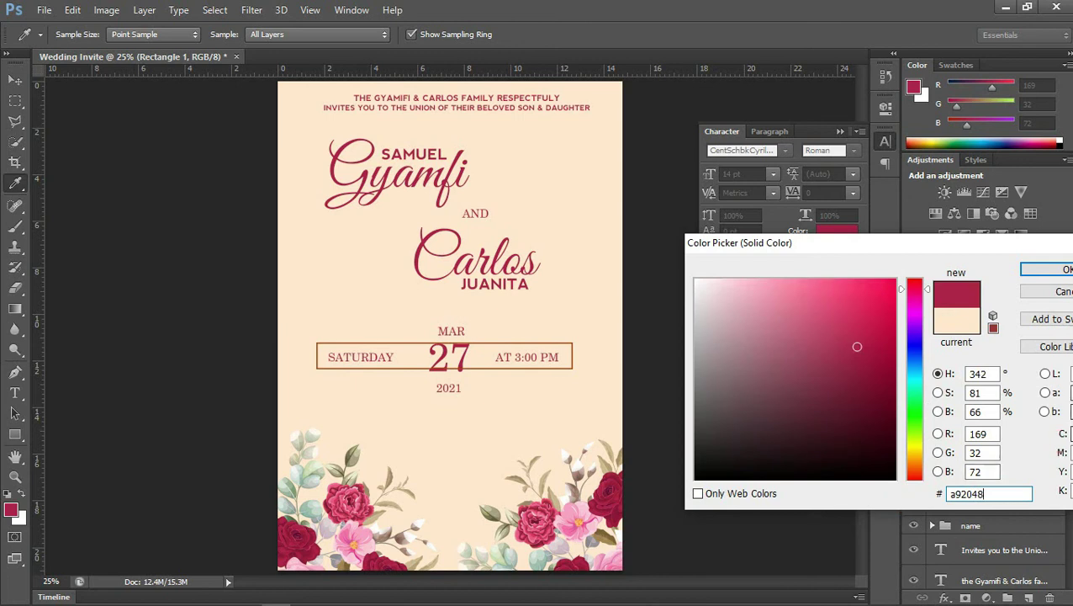
{"action": "left_click", "coordinate": [1049, 270]}
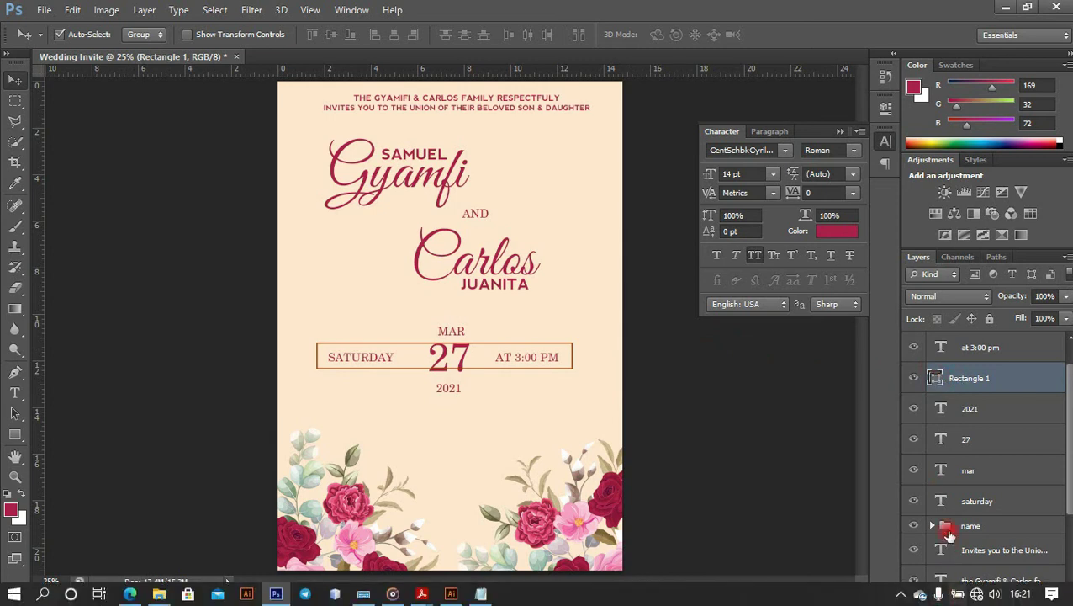
Add a Color Overlay effect with hex a92048 to Rectangle 1 and apply it
{"action": "left_click", "coordinate": [946, 597]}
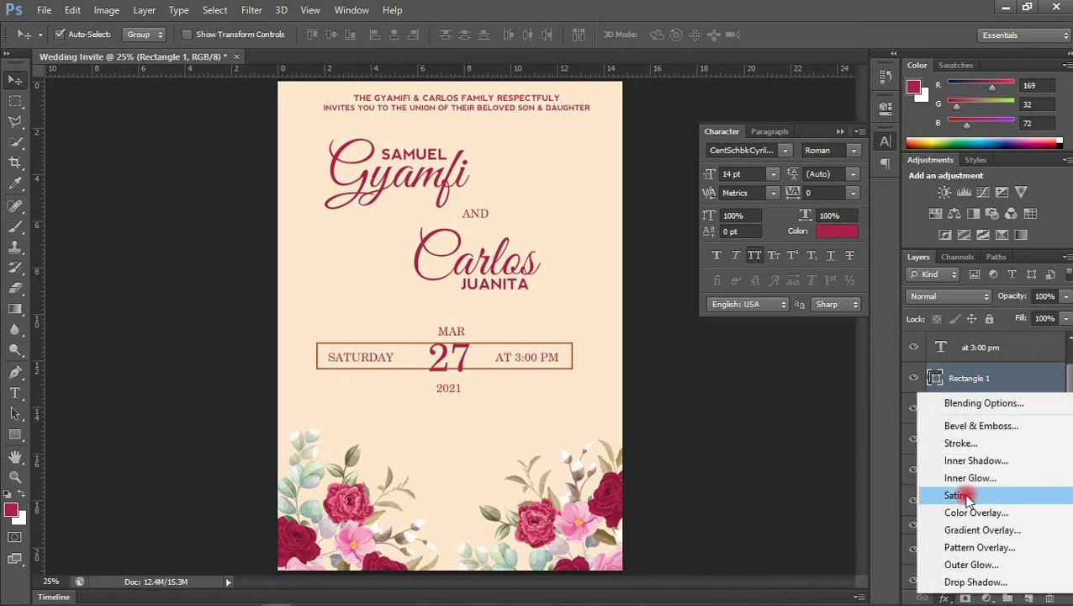
{"action": "left_click", "coordinate": [983, 515]}
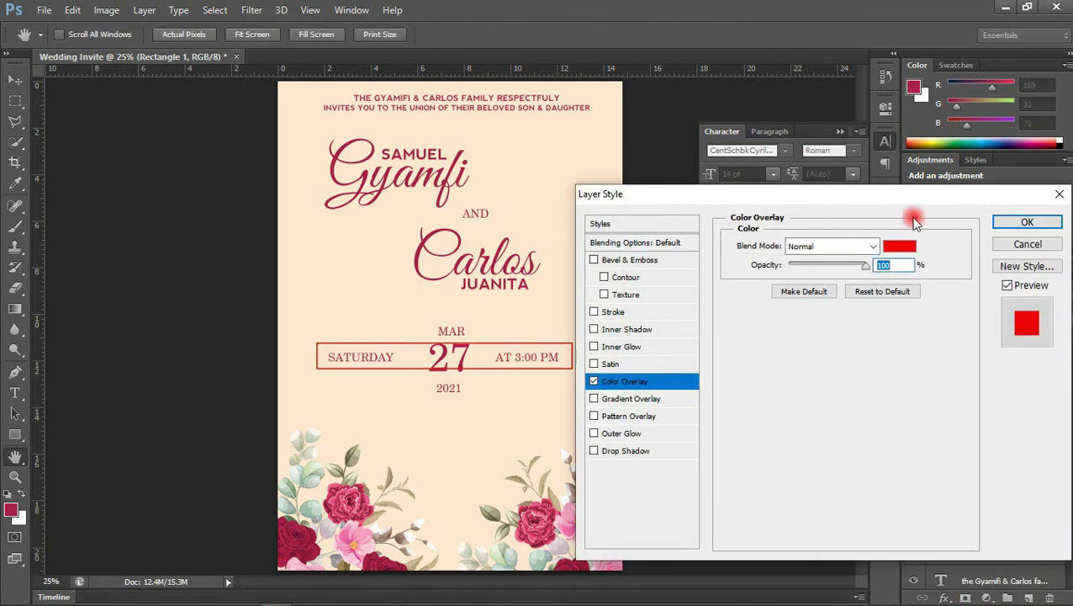
{"action": "left_click", "coordinate": [914, 246]}
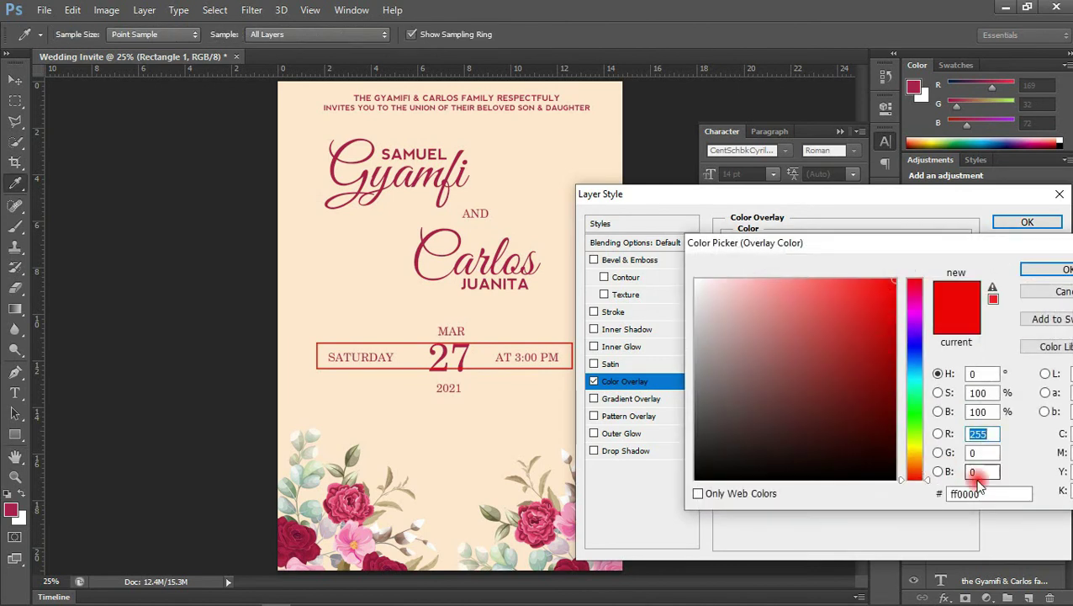
{"action": "left_click", "coordinate": [989, 495]}
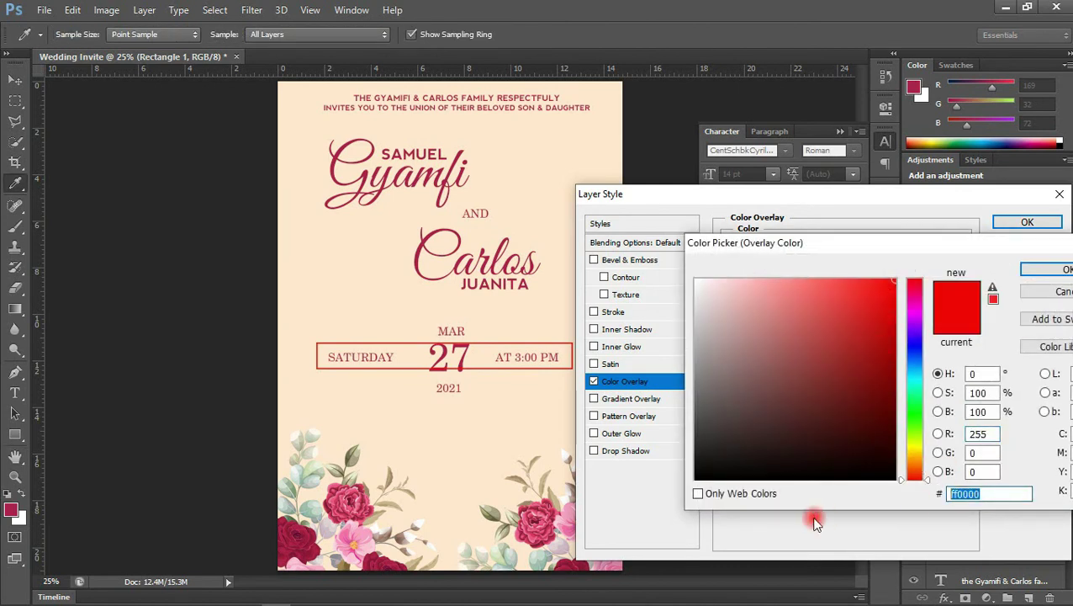
{"action": "type", "text": "a9"}
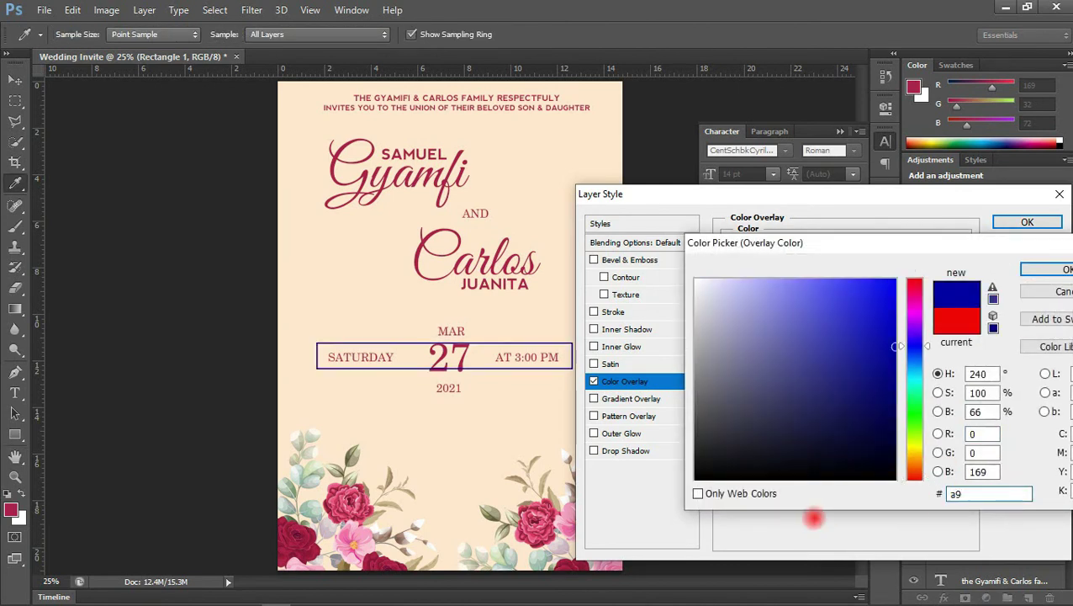
{"action": "type", "text": "20"}
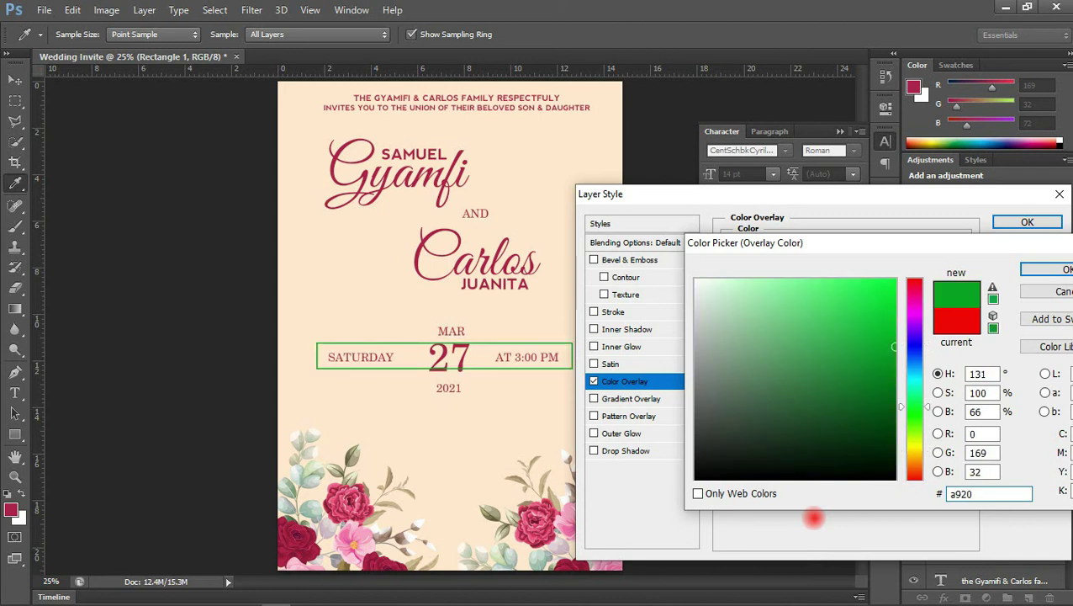
{"action": "type", "text": "48"}
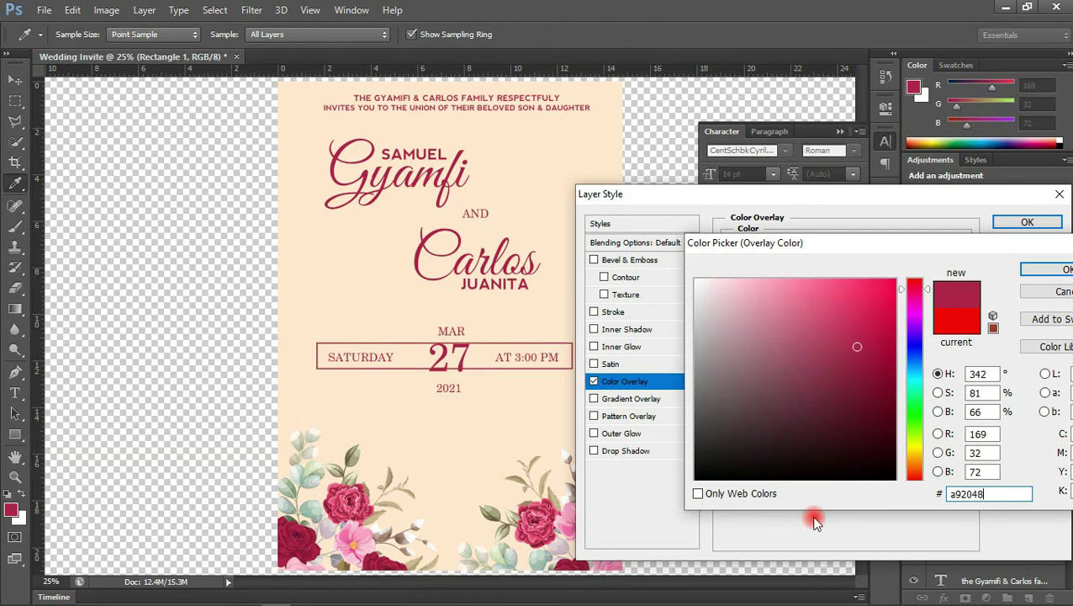
{"action": "left_click", "coordinate": [1045, 269]}
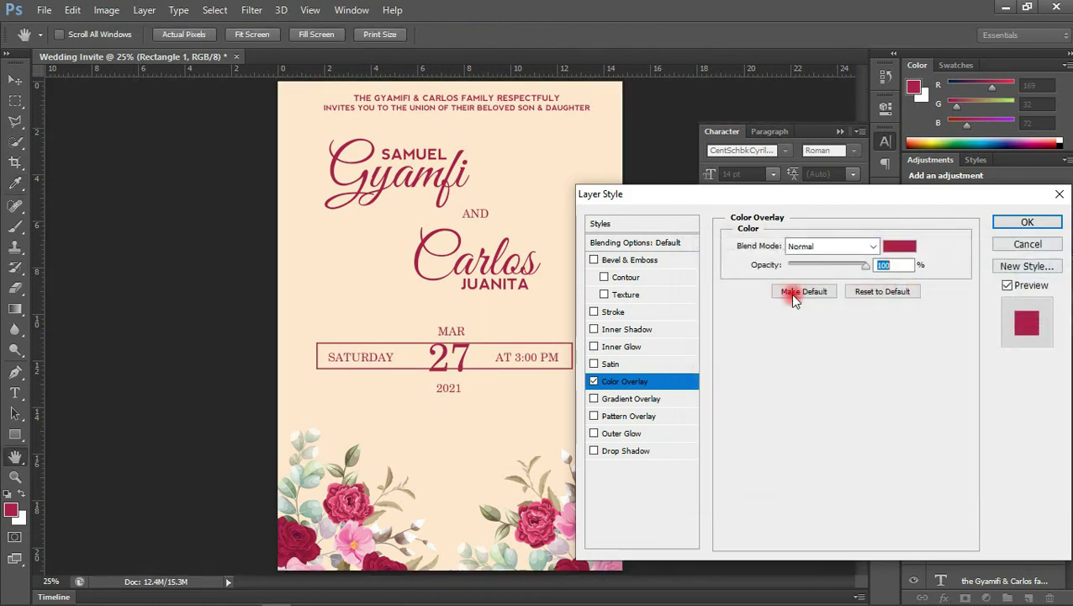
{"action": "left_click", "coordinate": [1006, 220]}
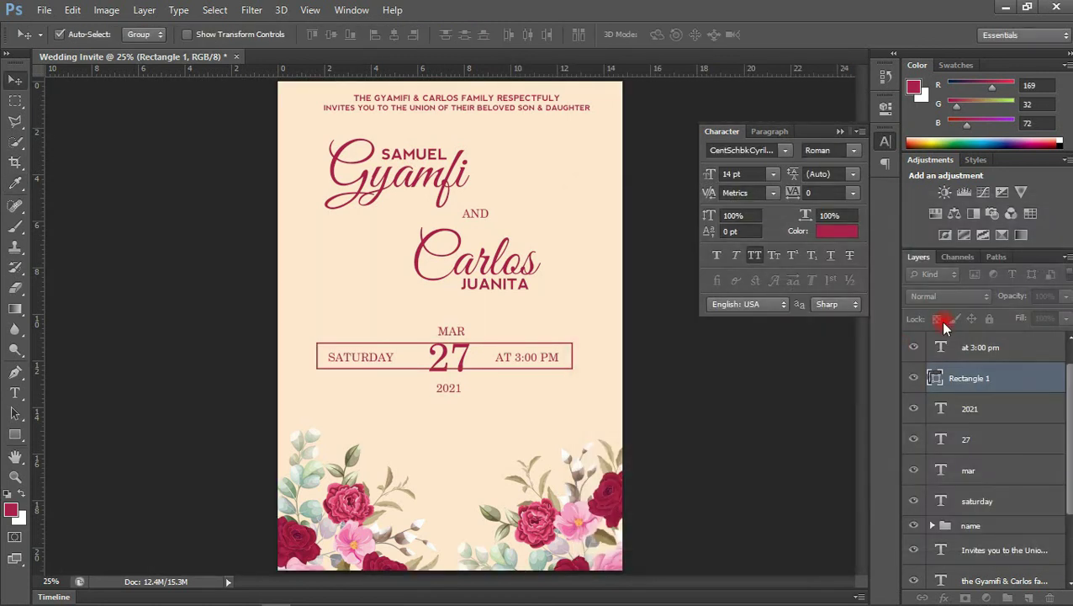
Rasterize the date frame layer and erase its left edge with a marquee selection
{"action": "right_click", "coordinate": [961, 378]}
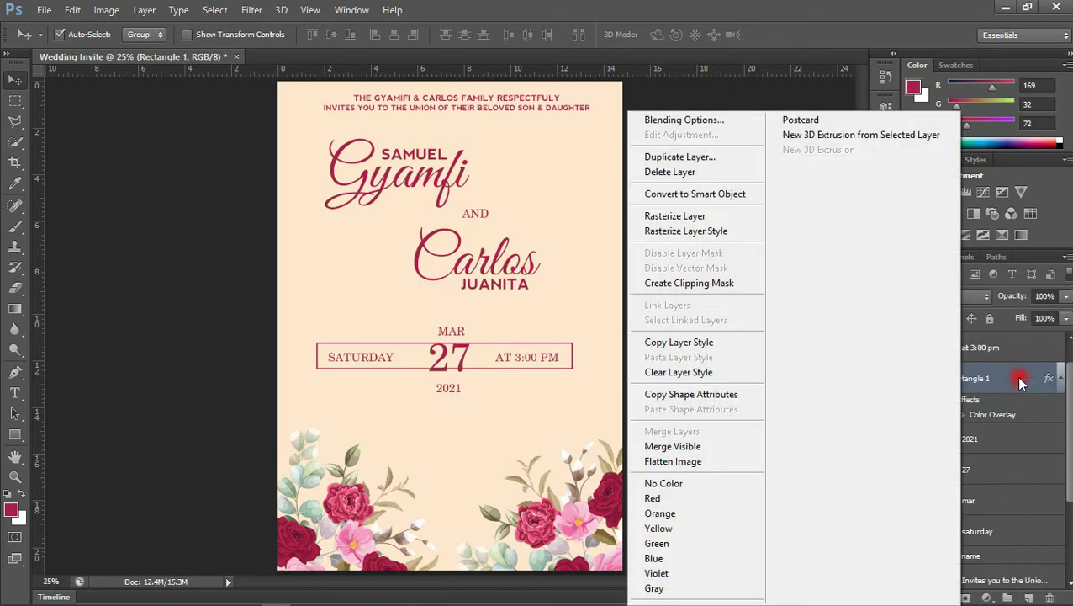
{"action": "right_click", "coordinate": [989, 374]}
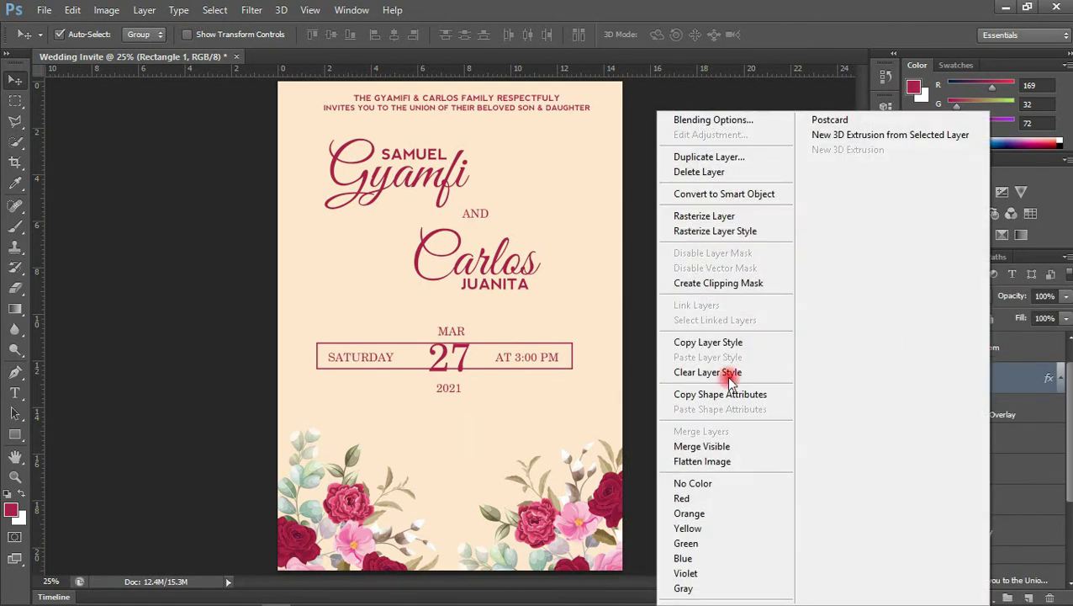
{"action": "left_click", "coordinate": [717, 215]}
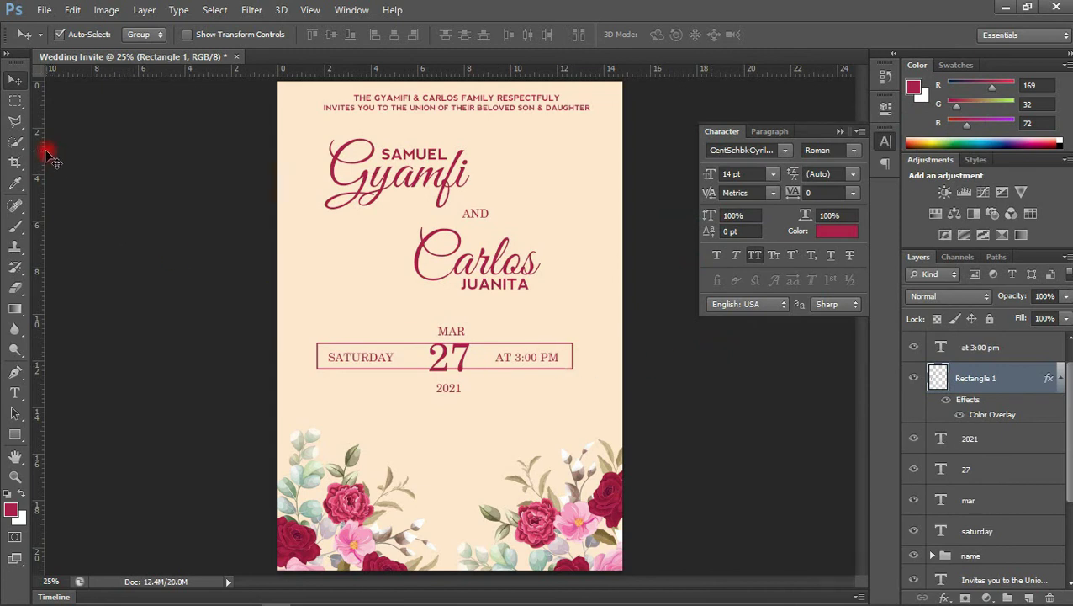
{"action": "left_click", "coordinate": [14, 99]}
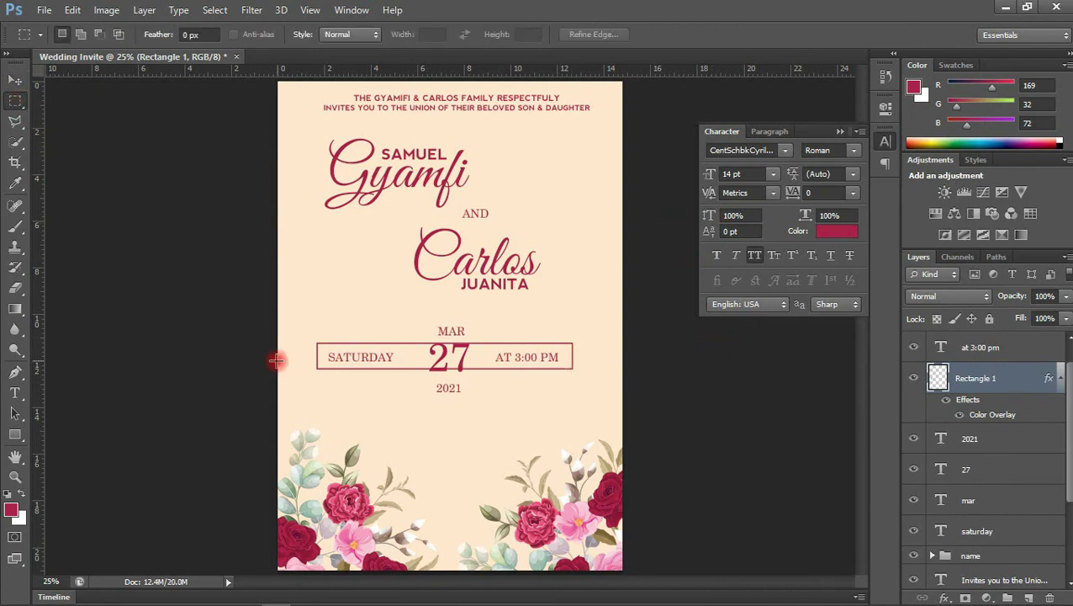
{"action": "left_click_drag", "start_coordinate": [308, 328], "coordinate": [322, 397]}
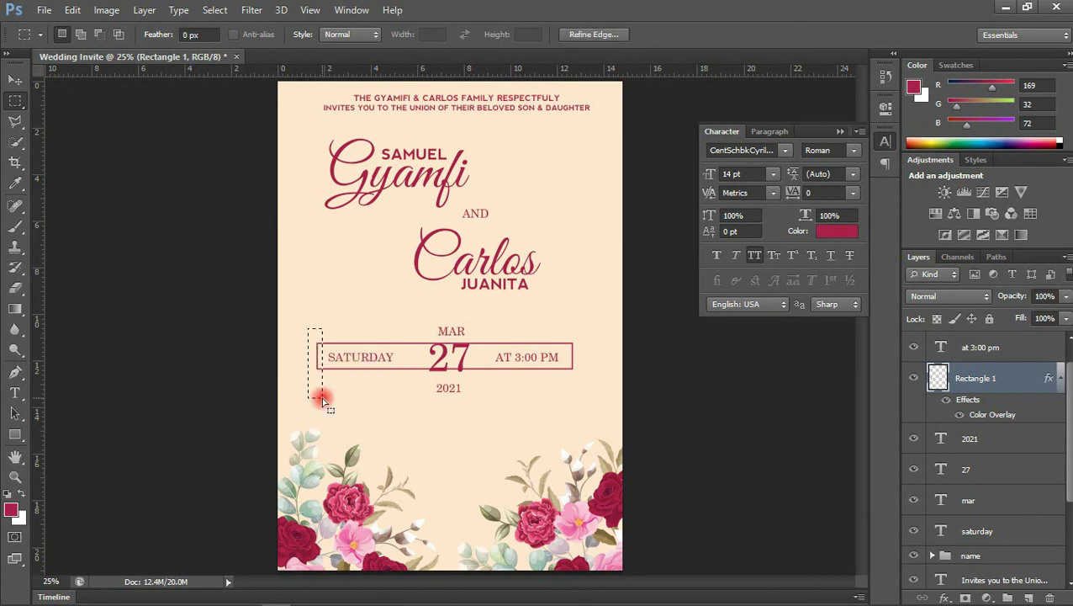
{"action": "key", "text": "Delete"}
Select the frame's right edge, then undo an accidental deletion of the frame layer
{"action": "mouse_move", "coordinate": [322, 395]}
{"action": "left_mouse_down"}
{"action": "mouse_move", "coordinate": [599, 359]}
{"action": "mouse_move", "coordinate": [576, 379]}
{"action": "left_mouse_up"}
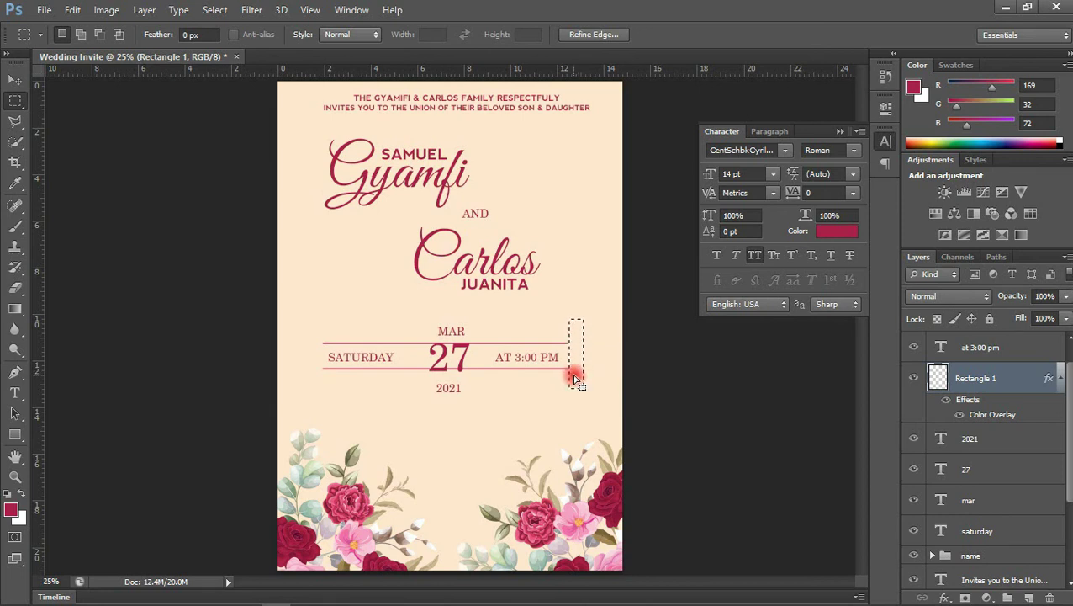
{"action": "mouse_move", "coordinate": [423, 312]}
{"action": "left_mouse_down"}
{"action": "mouse_move", "coordinate": [431, 405]}
{"action": "mouse_move", "coordinate": [479, 415]}
{"action": "mouse_move", "coordinate": [463, 392]}
{"action": "left_mouse_up"}
{"action": "key", "text": "ctrl+d"}
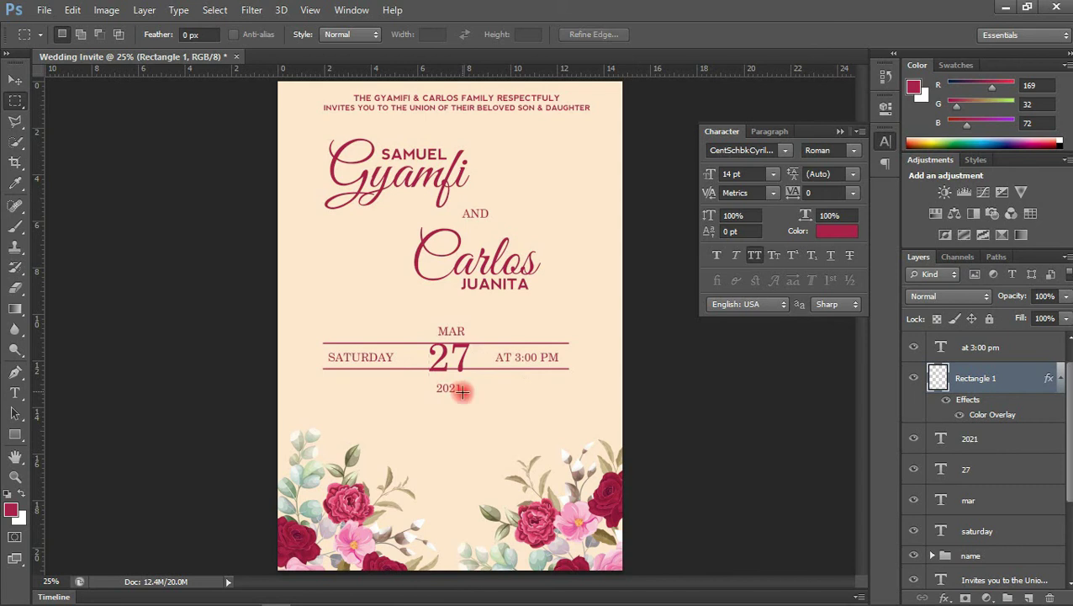
{"action": "key", "text": "Delete"}
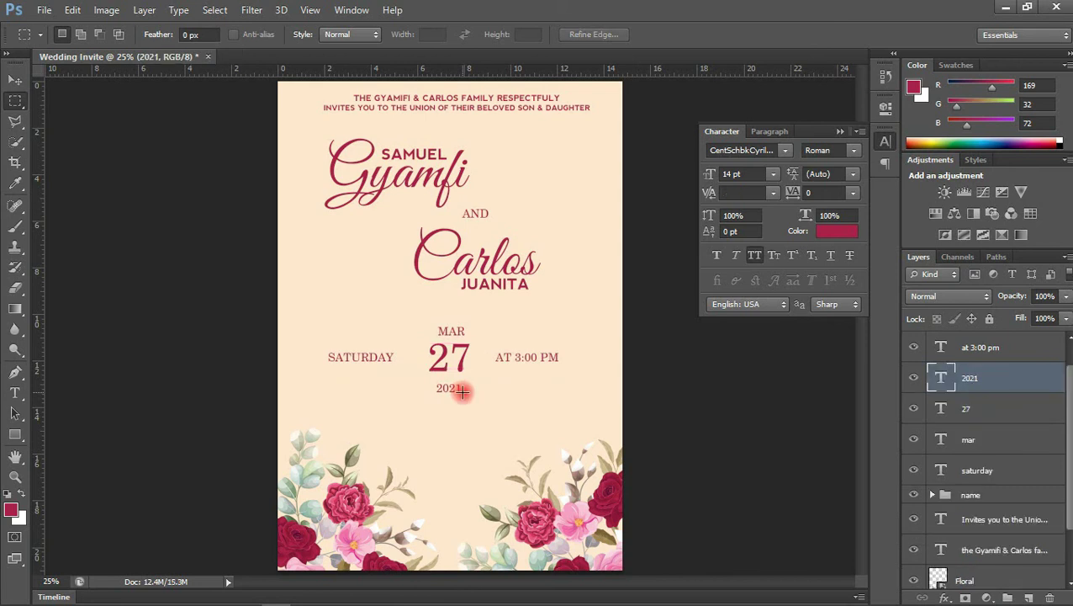
{"action": "key", "text": "ctrl+z"}
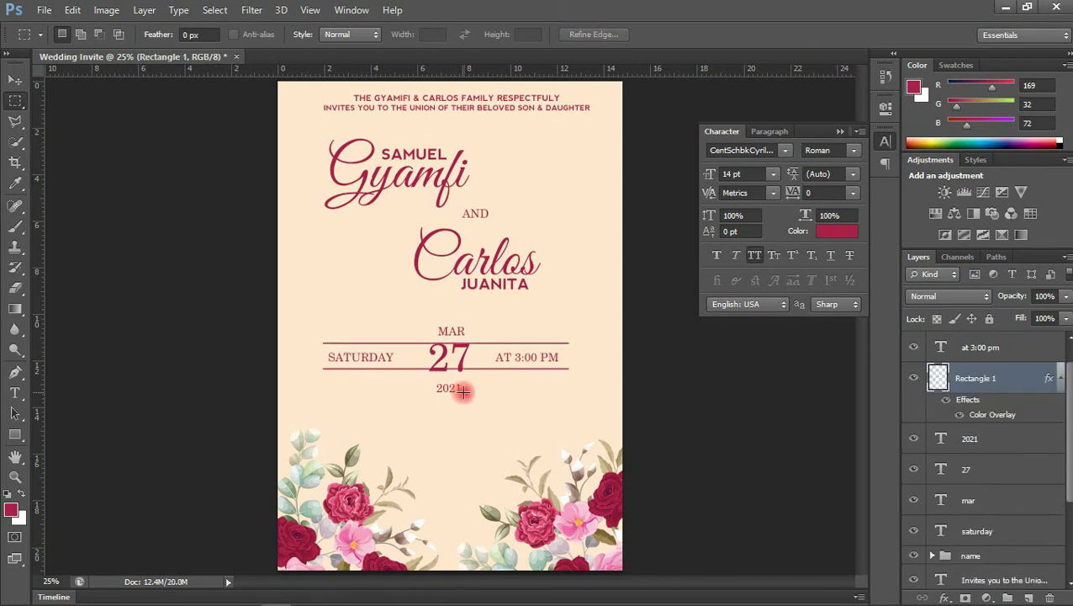
Erase the line sections crossing the MAR 27 2021 column and deselect
{"action": "left_click_drag", "start_coordinate": [426, 311], "coordinate": [484, 445]}
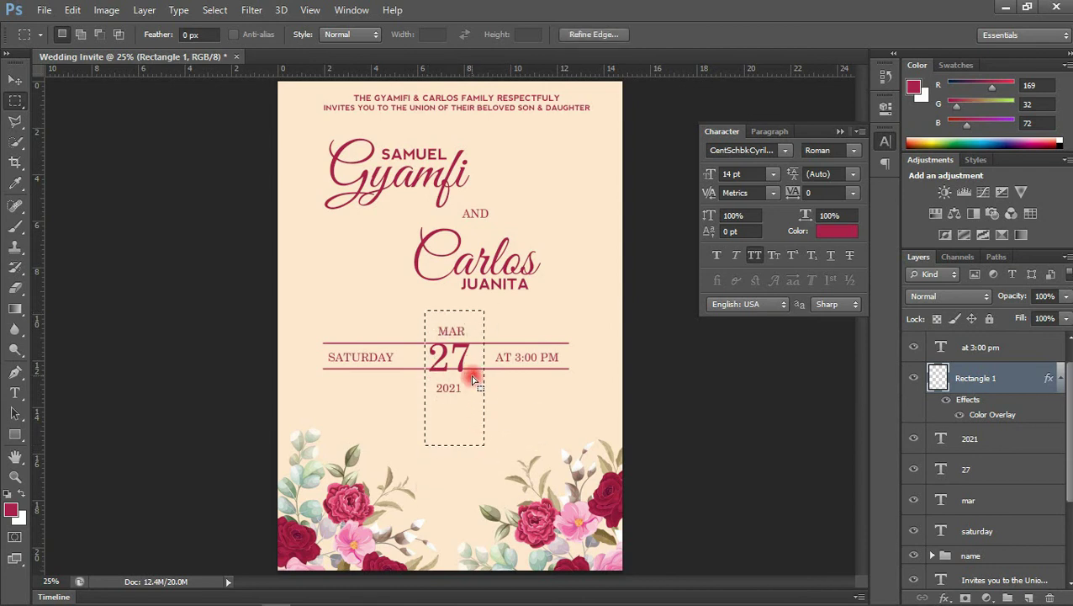
{"action": "left_click_drag", "start_coordinate": [473, 380], "coordinate": [468, 367]}
{"action": "key", "text": "Delete"}
{"action": "key", "text": "ctrl+d"}
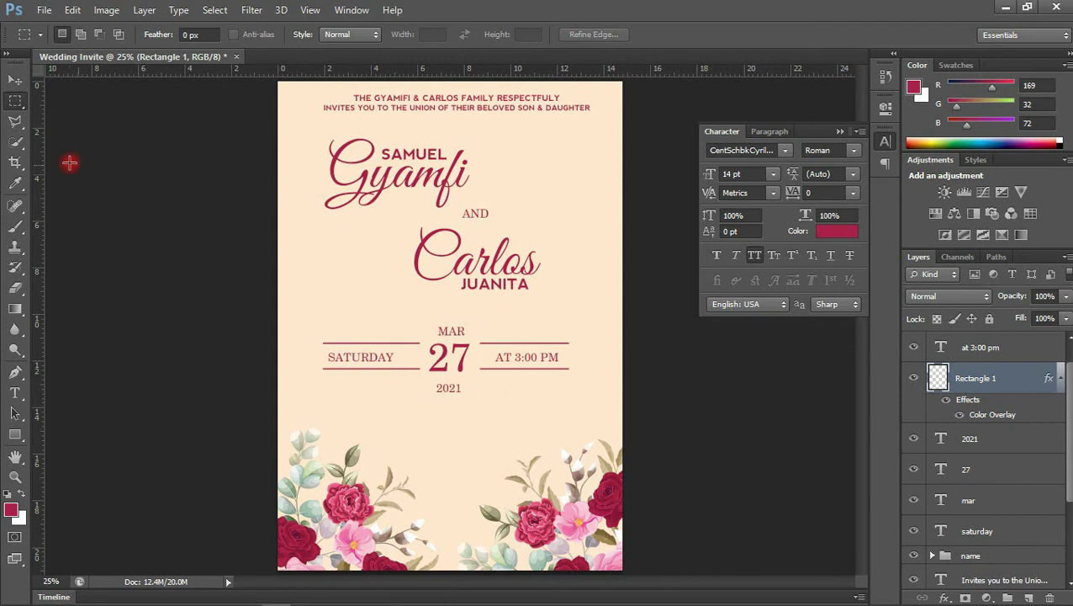
Select the date layers from 'at 3:00 pm' to 'saturday' and group them as Group 3
{"action": "left_click", "coordinate": [12, 83]}
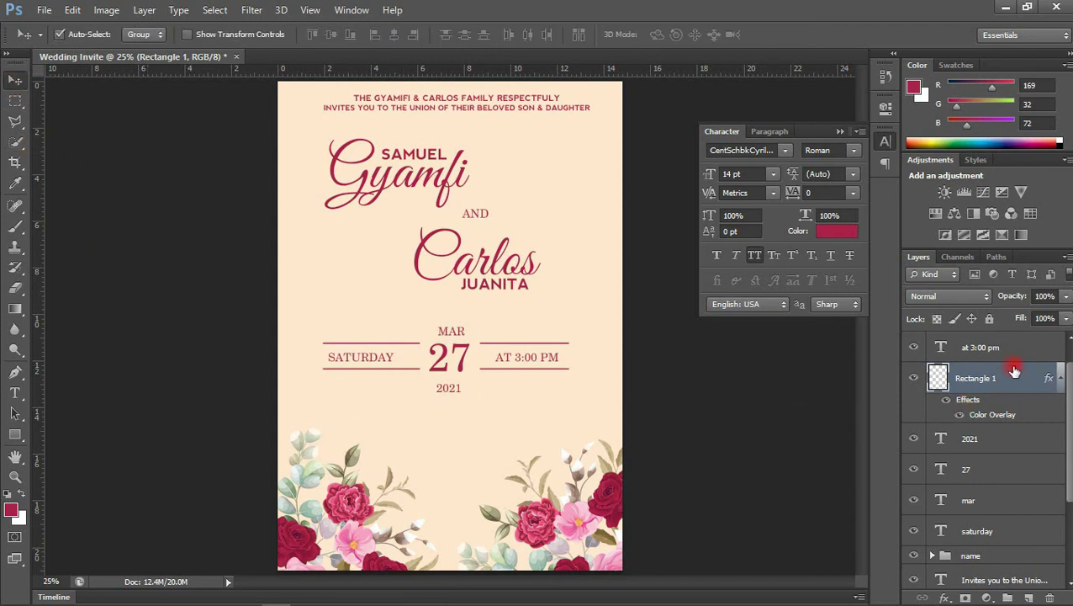
{"action": "left_click_drag", "start_coordinate": [1070, 387], "coordinate": [1070, 368]}
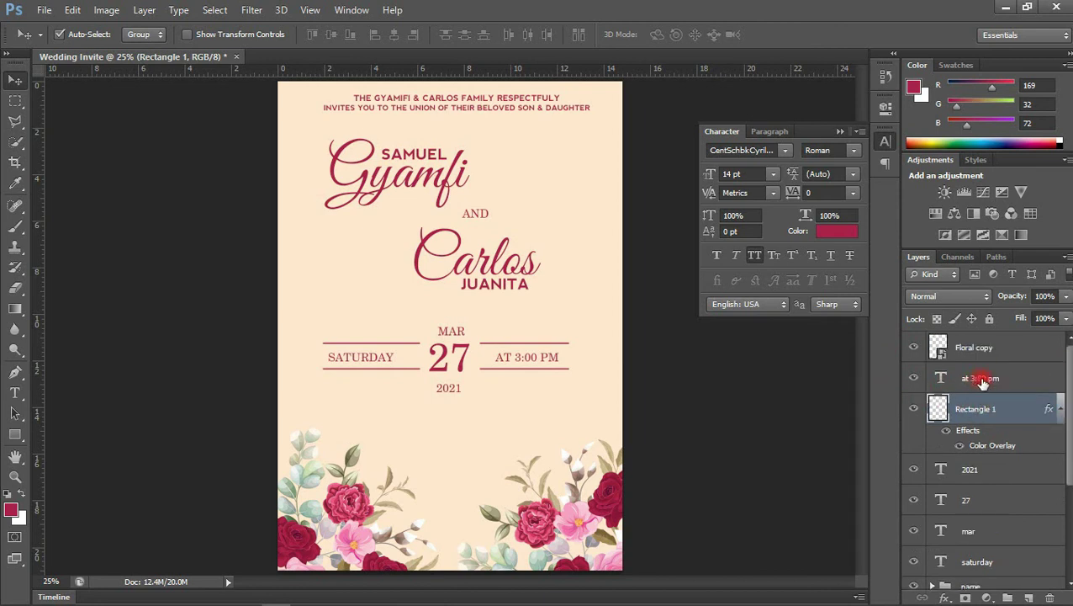
{"action": "left_click", "coordinate": [989, 360]}
{"action": "left_click", "coordinate": [989, 378]}
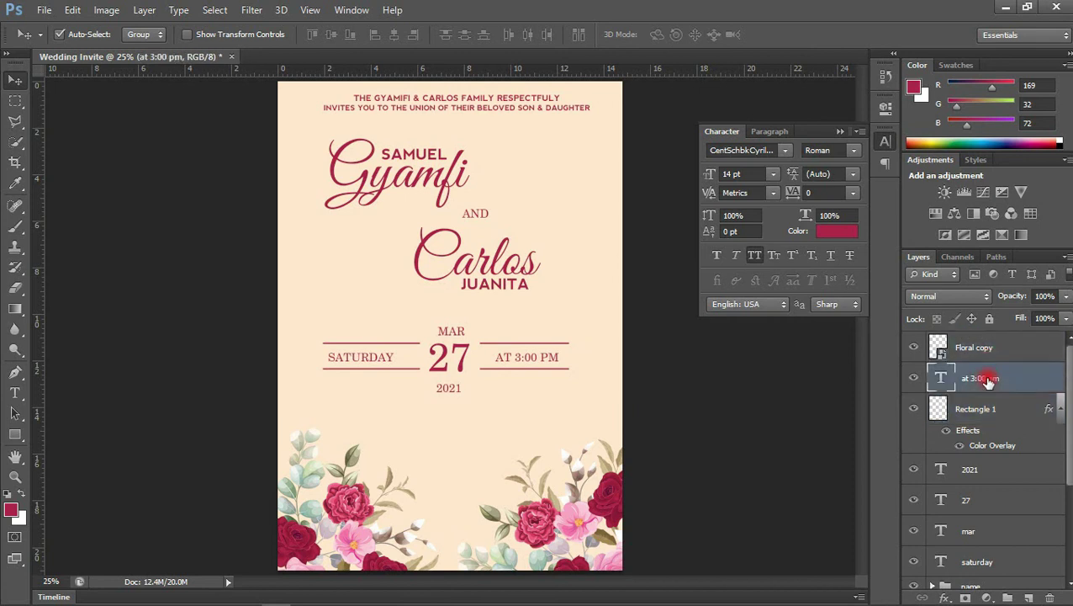
{"action": "left_click_drag", "start_coordinate": [1064, 404], "coordinate": [1063, 471]}
{"action": "left_click", "coordinate": [1003, 444]}
{"action": "left_click_drag", "start_coordinate": [1070, 450], "coordinate": [1063, 388]}
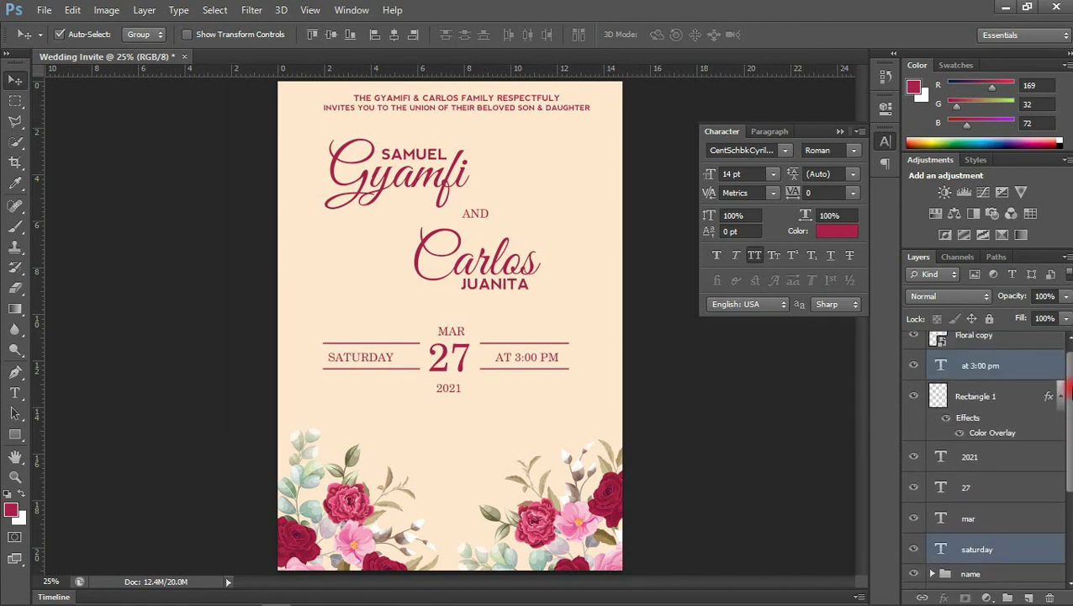
{"action": "left_click", "coordinate": [997, 378]}
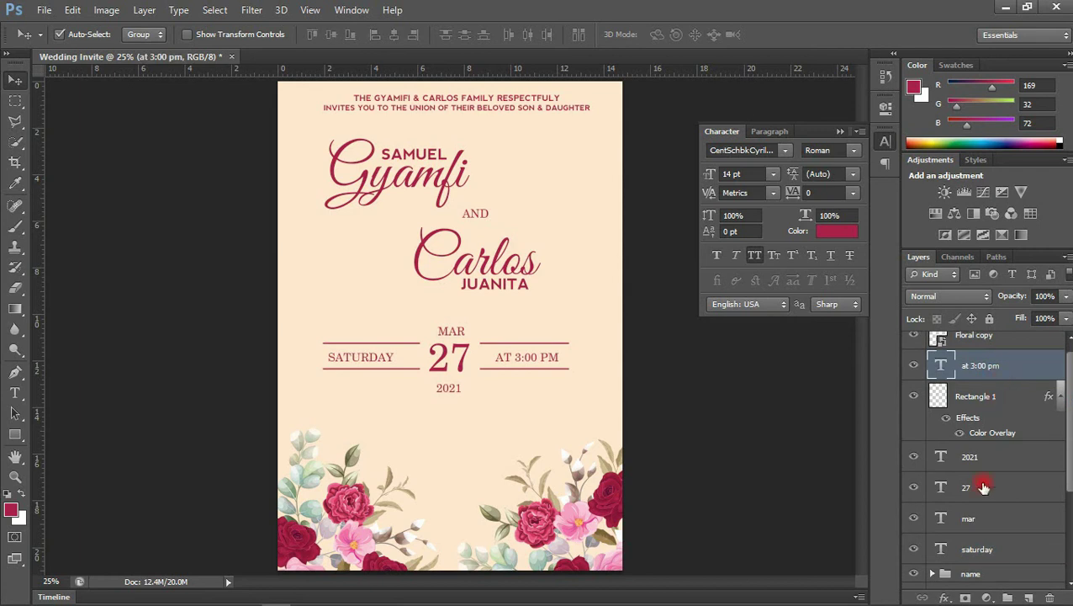
{"action": "left_click", "coordinate": [981, 543], "text": "shift"}
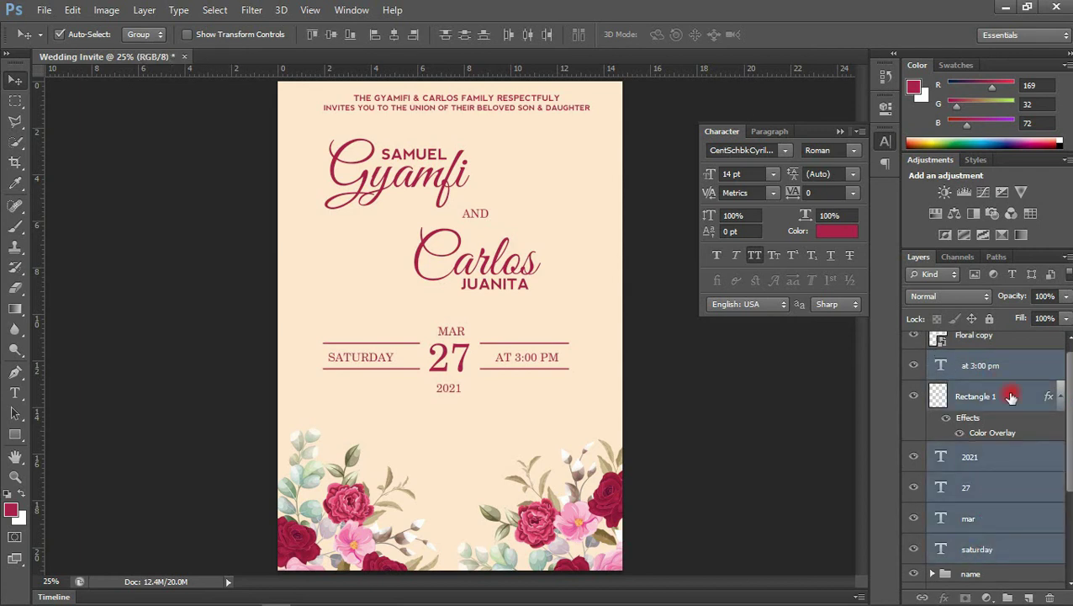
{"action": "key", "text": "ctrl+g"}
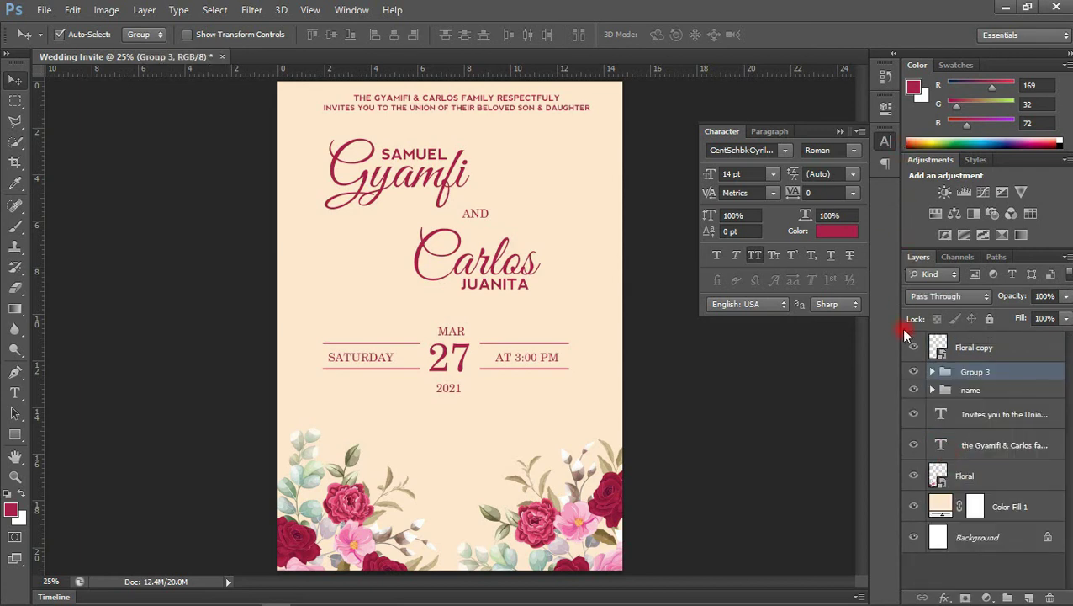
Toggle Group 3's visibility to compare, then move the date block slightly up
{"action": "left_click", "coordinate": [916, 373]}
{"action": "left_click", "coordinate": [916, 373]}
{"action": "left_click", "coordinate": [916, 374]}
{"action": "left_click", "coordinate": [916, 373]}
{"action": "left_click", "coordinate": [916, 374]}
{"action": "left_click", "coordinate": [916, 374]}
{"action": "left_click", "coordinate": [472, 345]}
{"action": "left_click_drag", "start_coordinate": [442, 352], "coordinate": [444, 340]}
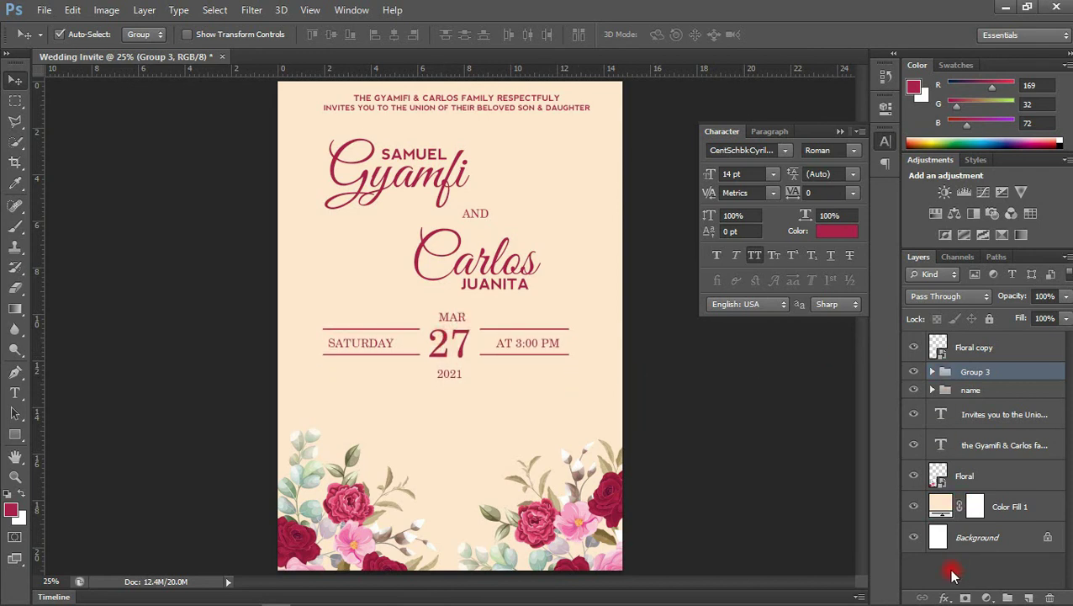
{"action": "left_click", "coordinate": [970, 544], "text": "ctrl"}
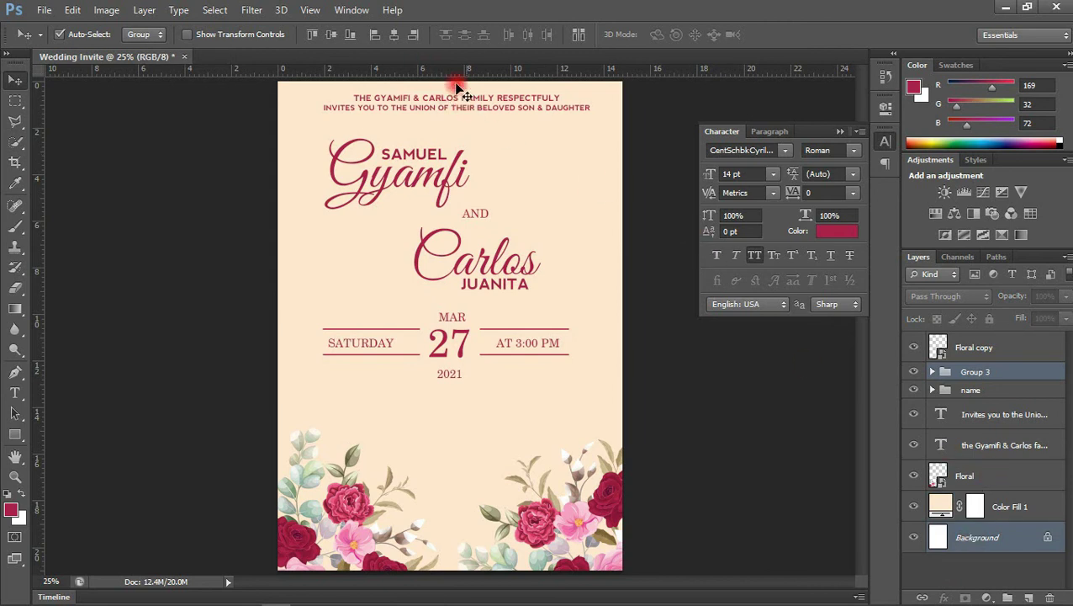
Align Group 3 horizontally centred with the page, then nudge it down with Shift+Down
{"action": "left_click", "coordinate": [392, 36]}
{"action": "left_click", "coordinate": [394, 35]}
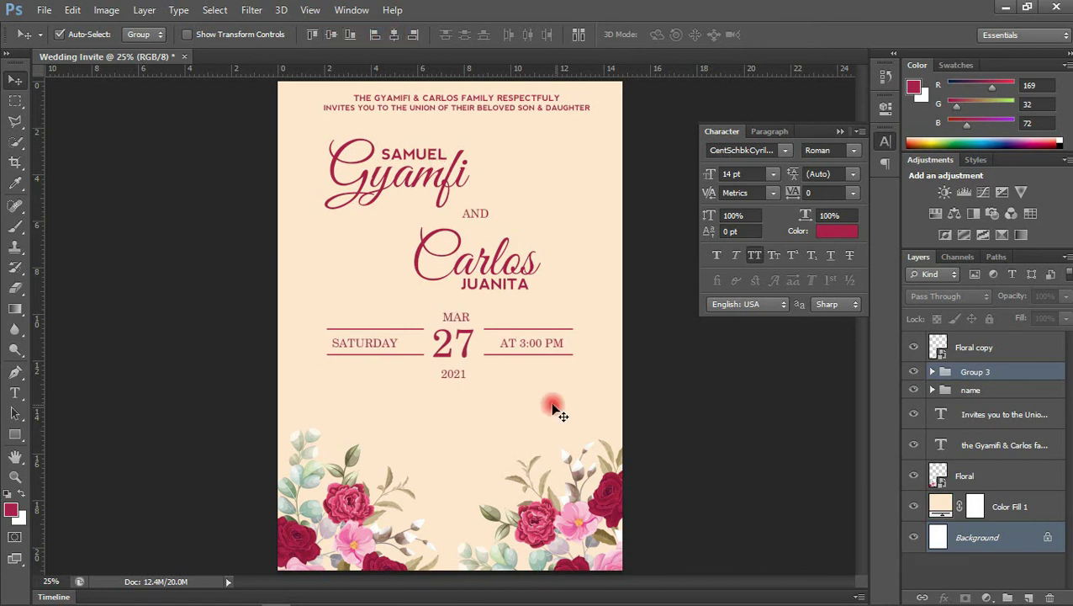
{"action": "left_click", "coordinate": [658, 415]}
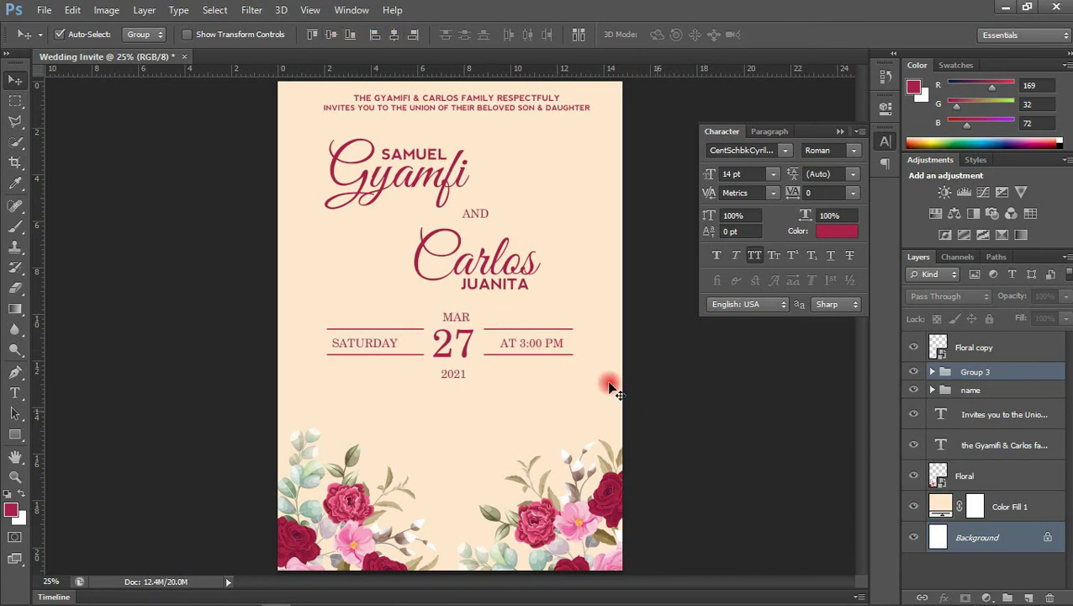
{"action": "left_click", "coordinate": [463, 358]}
{"action": "key", "text": "shift+Down"}
{"action": "key", "text": "shift+Down"}
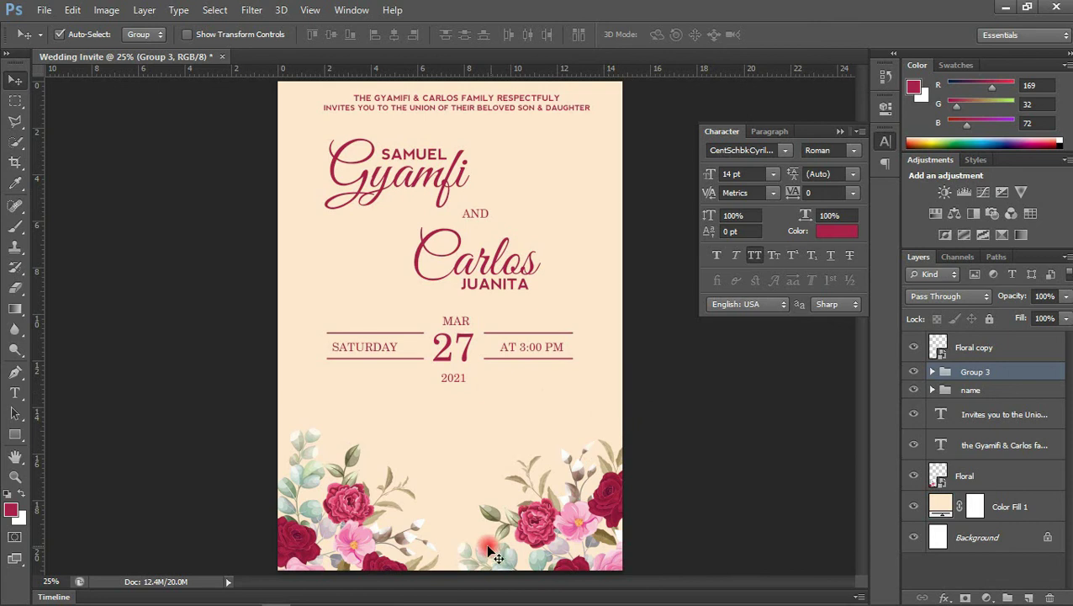
Copy the church name 'CHURCH OF CHRIST DZORWULU' from Notepad into a new text line above the flowers
{"action": "mouse_move", "coordinate": [269, 598]}
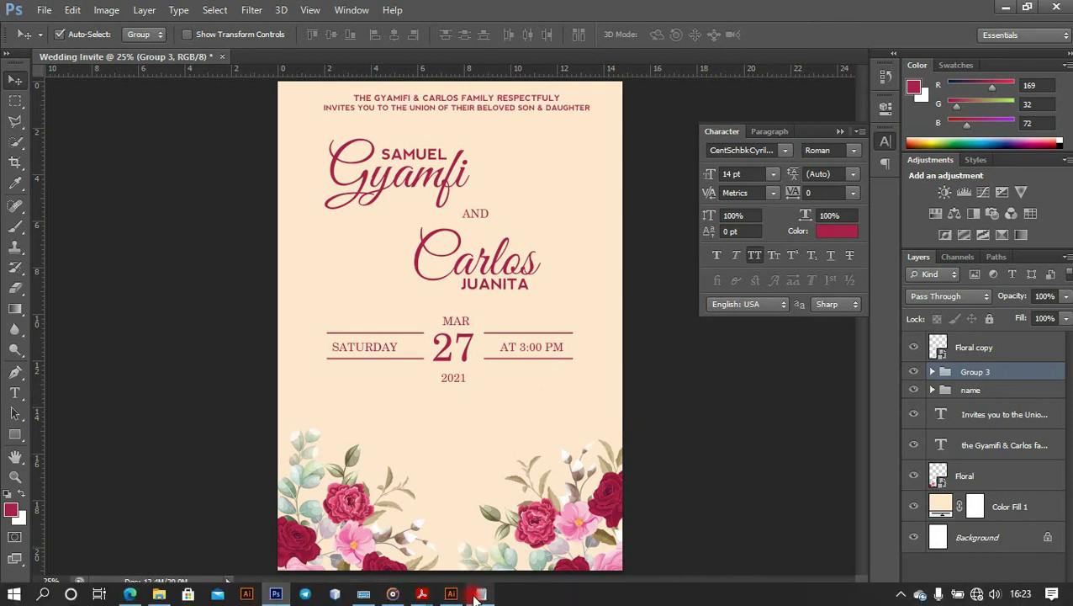
{"action": "mouse_move", "coordinate": [480, 594]}
{"action": "left_click", "coordinate": [470, 486]}
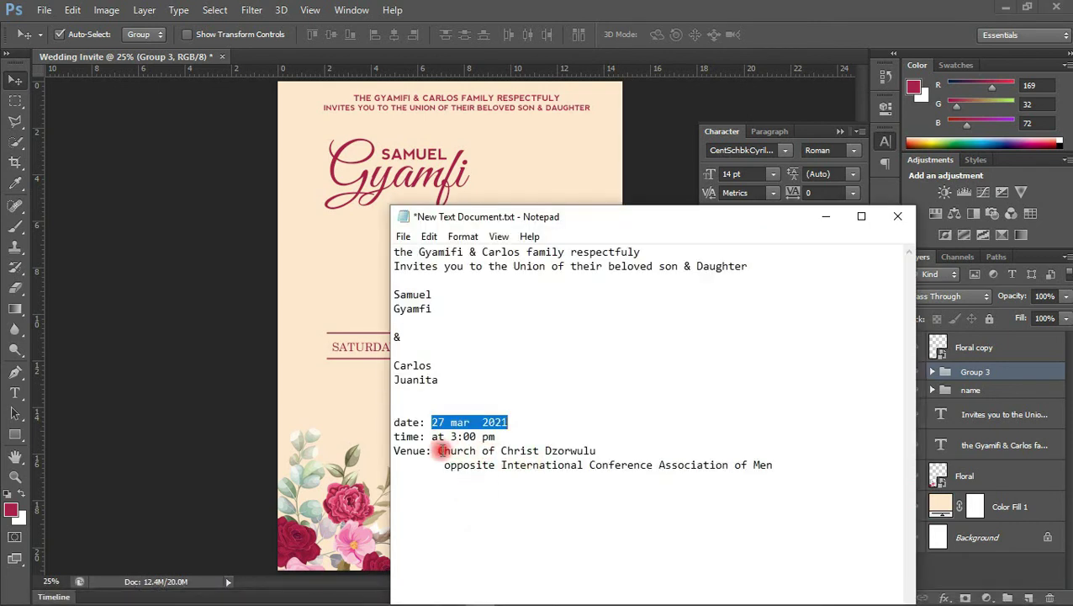
{"action": "left_click_drag", "start_coordinate": [437, 451], "coordinate": [599, 450]}
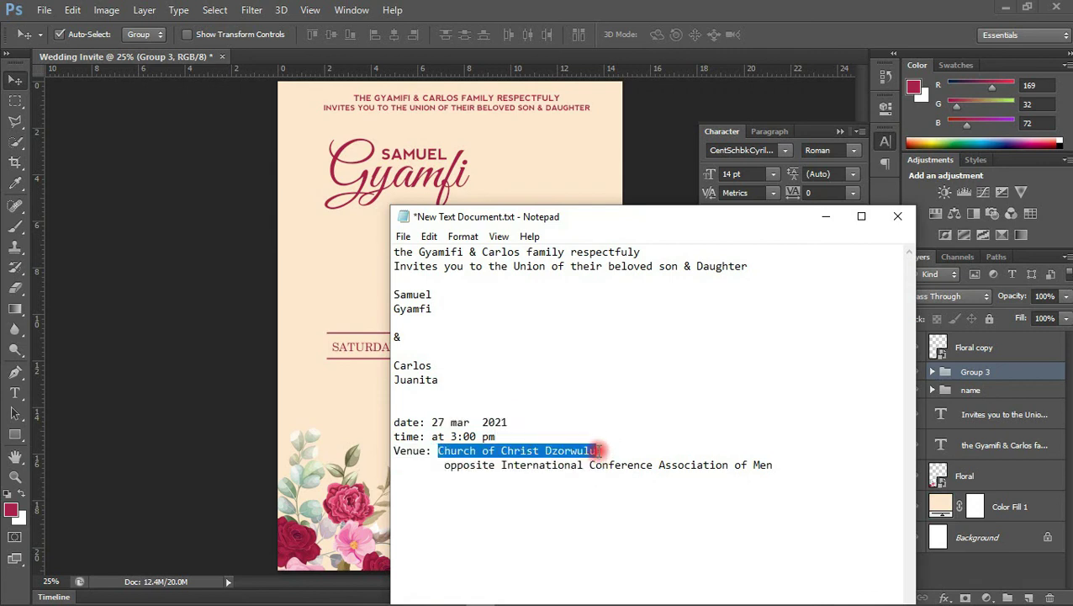
{"action": "left_click", "coordinate": [385, 408]}
{"action": "key", "text": "t"}
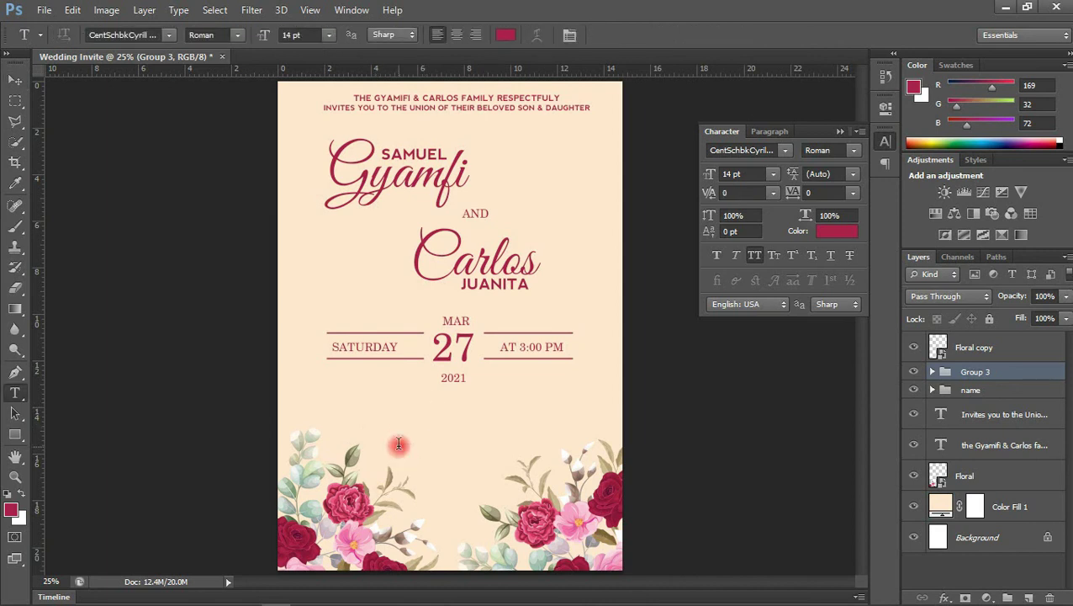
{"action": "left_click", "coordinate": [399, 445]}
{"action": "type", "text": "CHURCH OF CHRIST DZORWULU"}
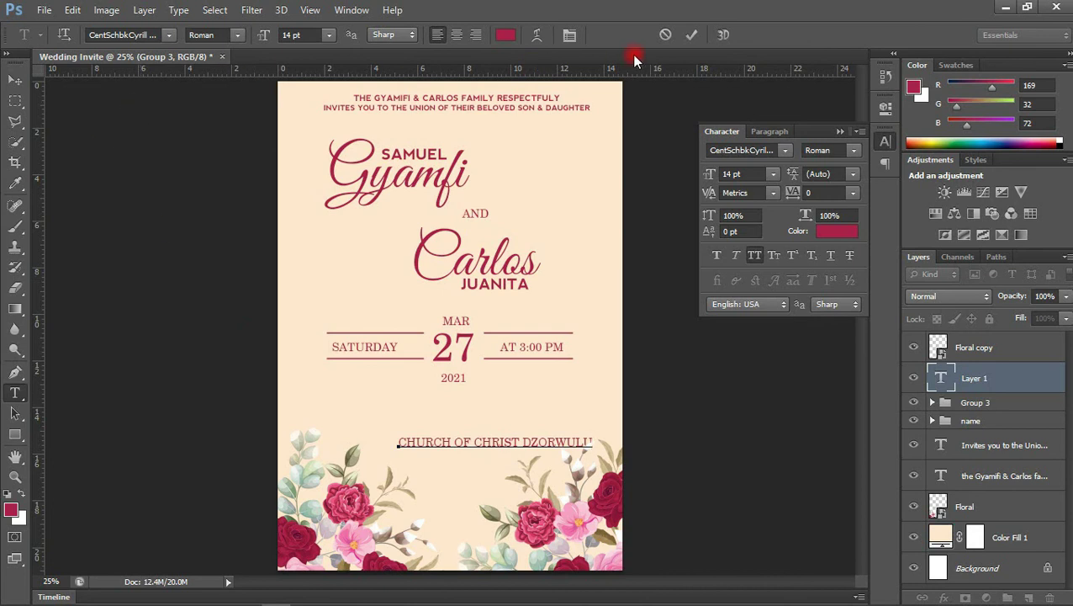
{"action": "left_click", "coordinate": [702, 35]}
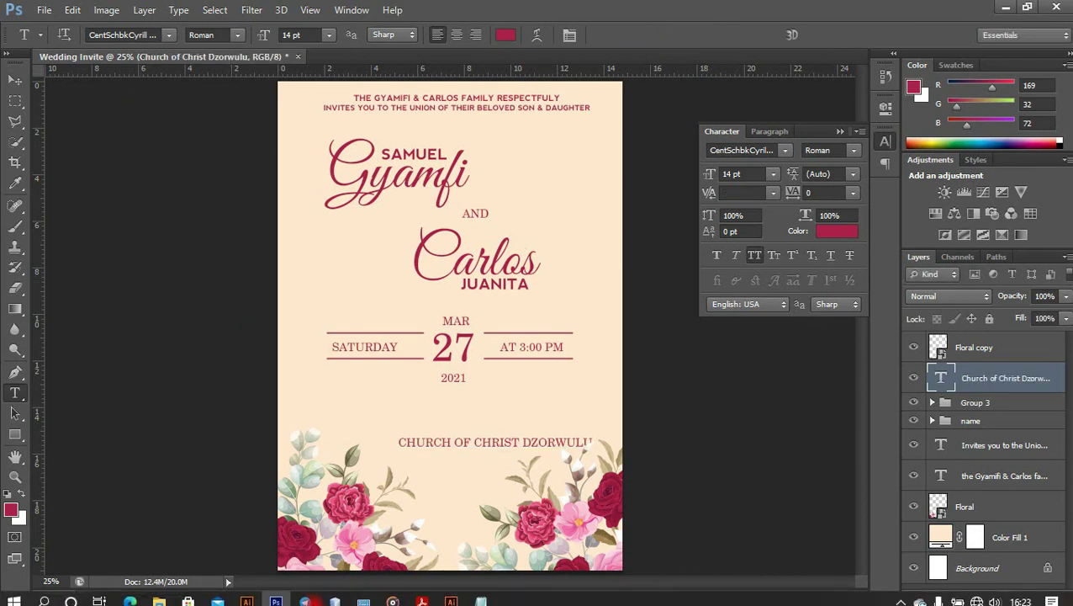
Copy the venue's address line from Notepad into a second text line below the church name
{"action": "left_click", "coordinate": [480, 593]}
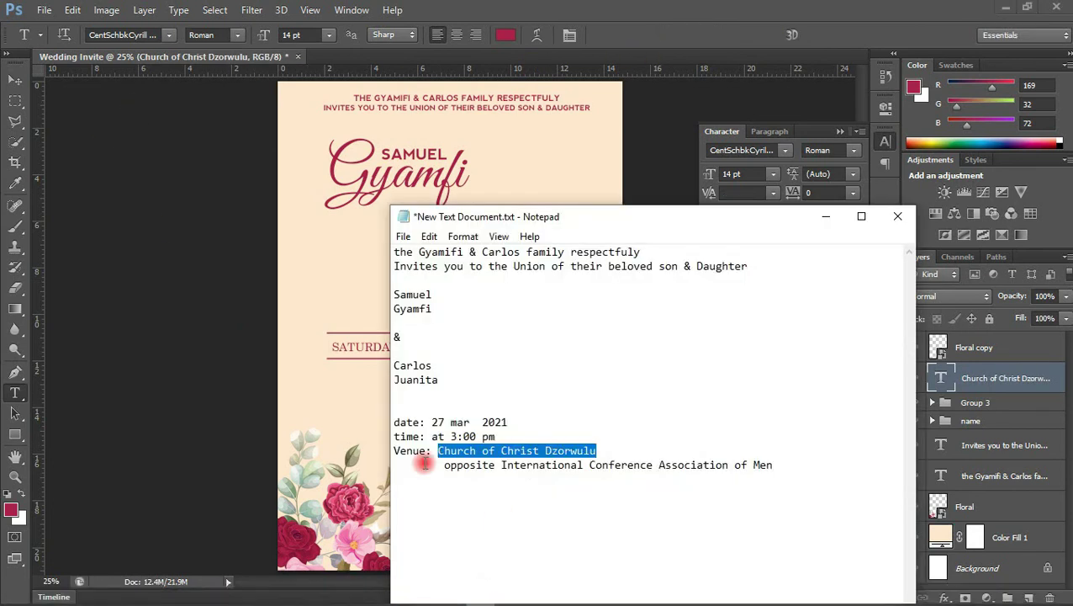
{"action": "left_click_drag", "start_coordinate": [445, 469], "coordinate": [770, 463]}
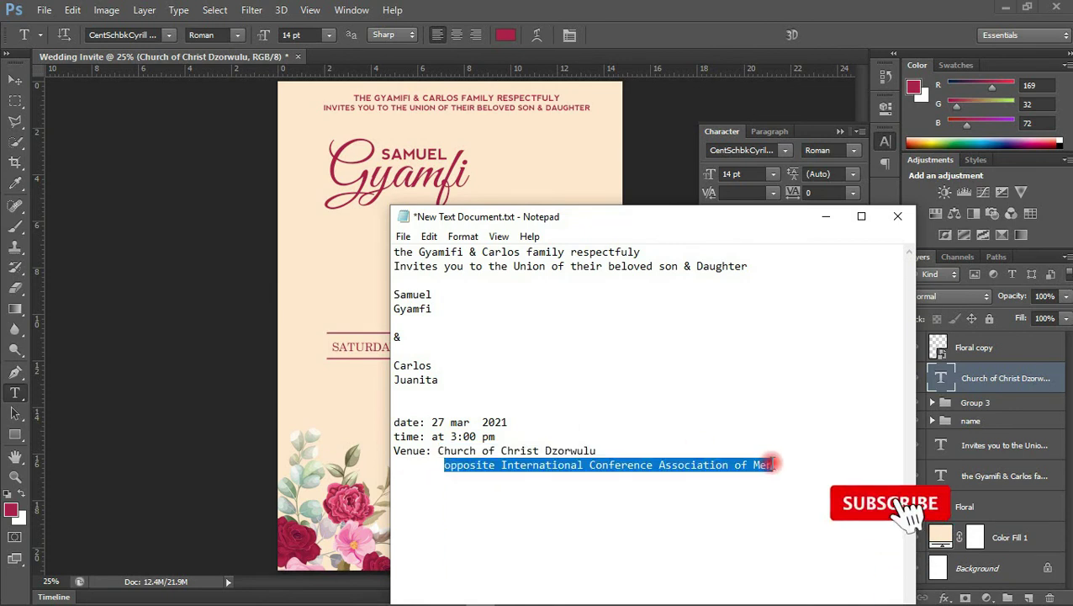
{"action": "left_click", "coordinate": [386, 412]}
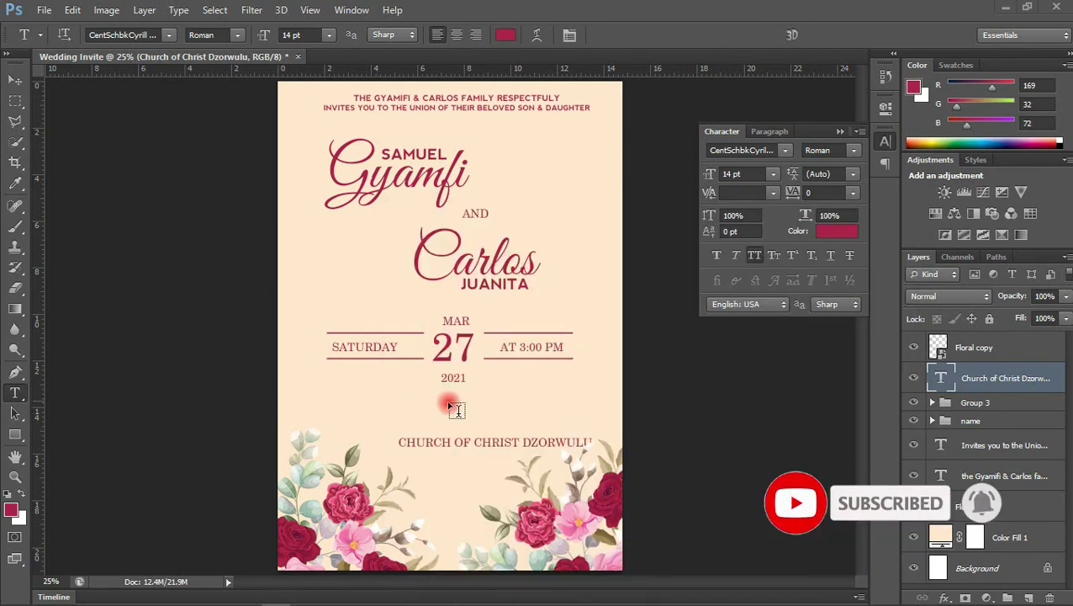
{"action": "left_click", "coordinate": [425, 472]}
{"action": "key", "text": "ctrl+v"}
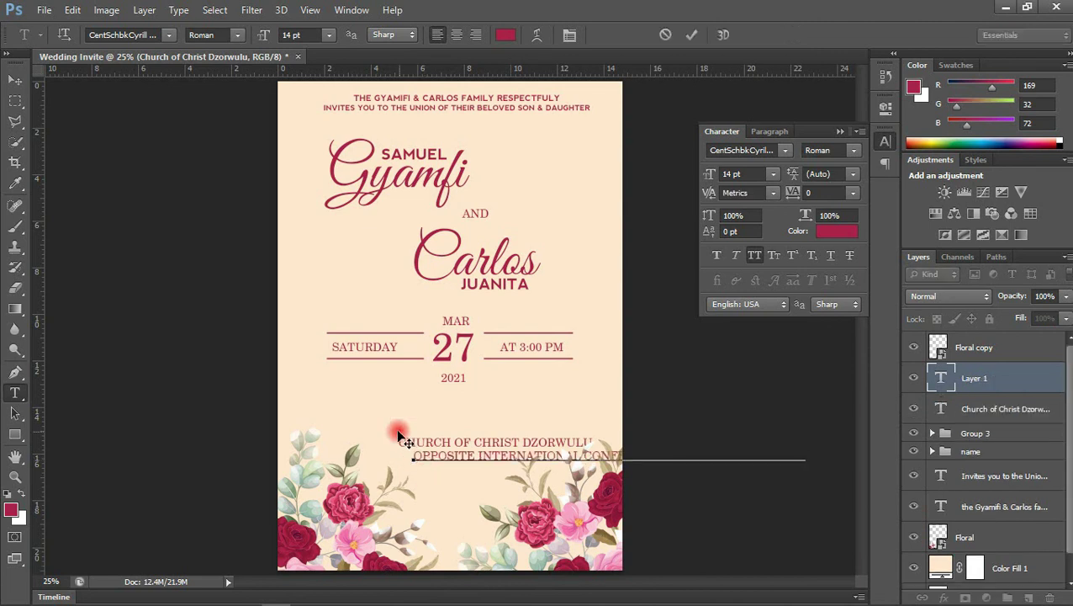
{"action": "left_click", "coordinate": [16, 80]}
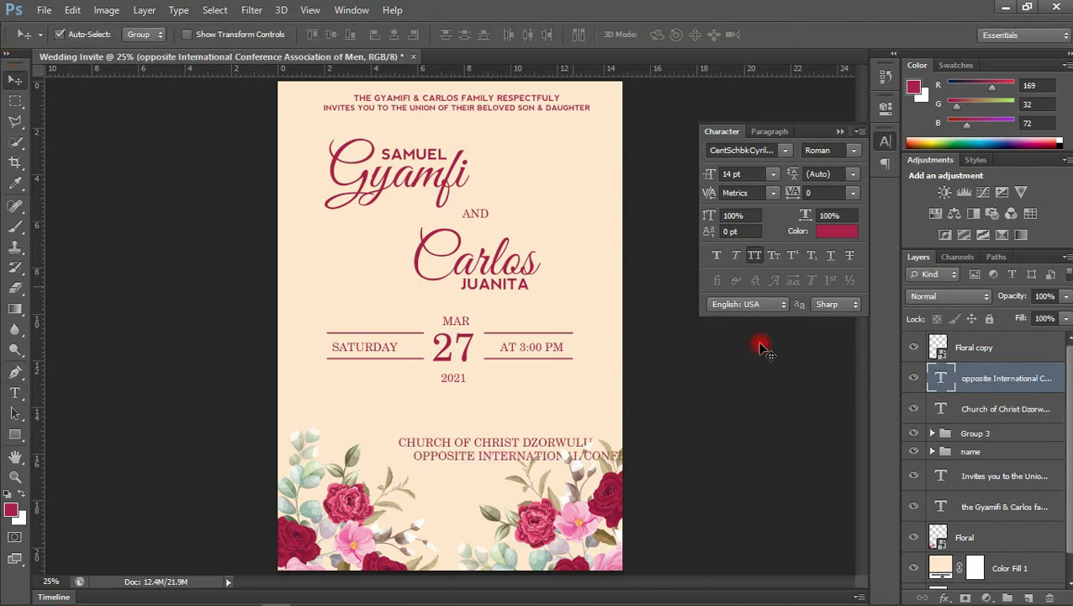
Set both venue text lines in the Nevis font and move them up onto the page
{"action": "left_click", "coordinate": [980, 410], "text": "shift"}
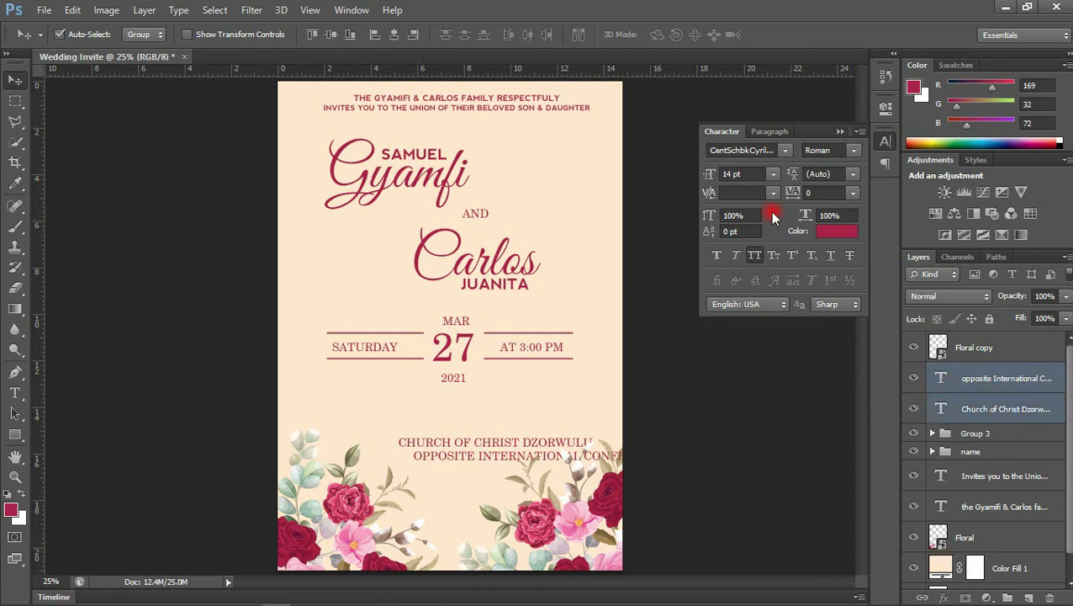
{"action": "left_click", "coordinate": [745, 152]}
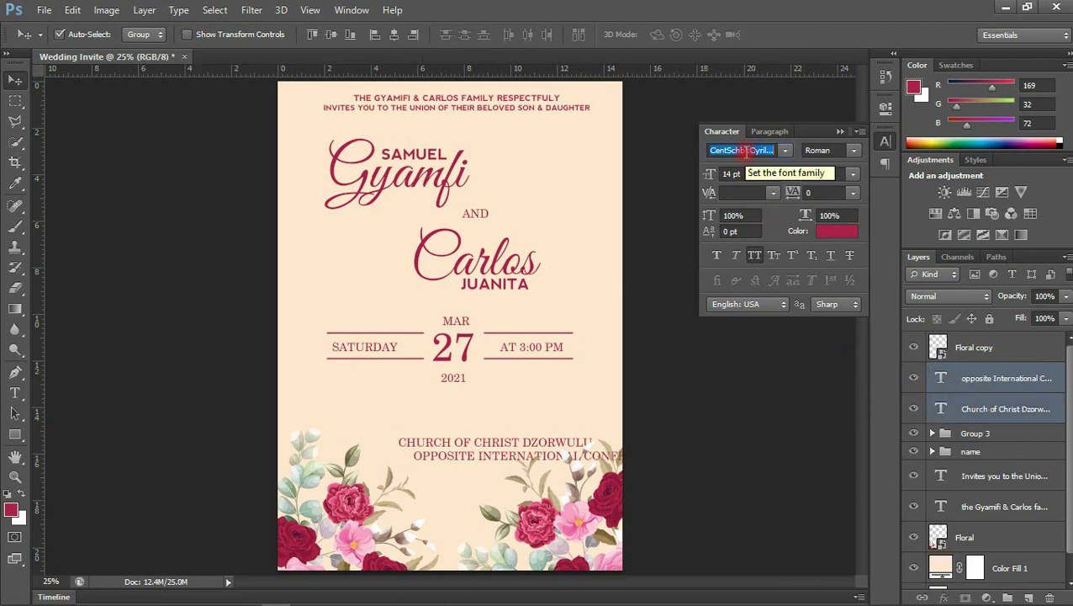
{"action": "left_click", "coordinate": [785, 150]}
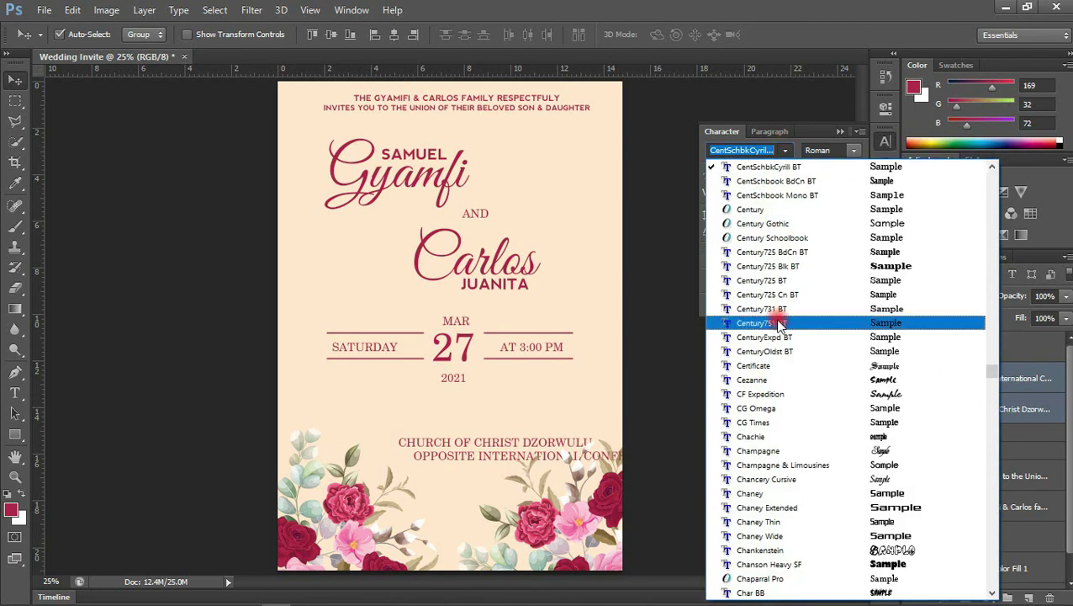
{"action": "scroll", "coordinate": [745, 337], "scroll_direction": "down", "scroll_amount": 20}
{"action": "left_click", "coordinate": [755, 411]}
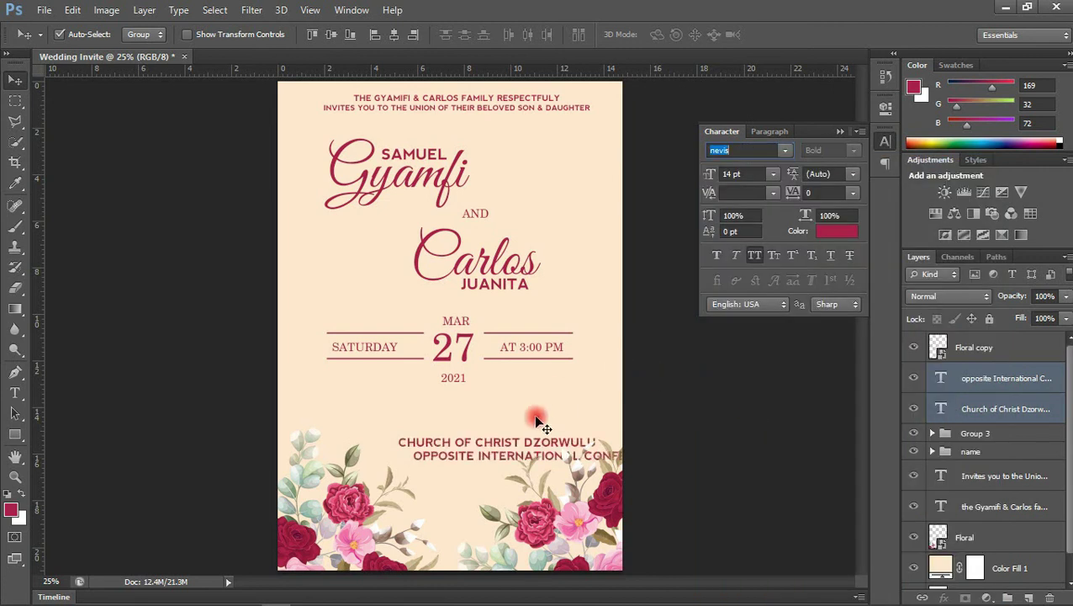
{"action": "left_click_drag", "start_coordinate": [488, 441], "coordinate": [449, 415]}
Size the venue lines at 12 pt, with the address line reduced to 10 pt
{"action": "left_click", "coordinate": [773, 173]}
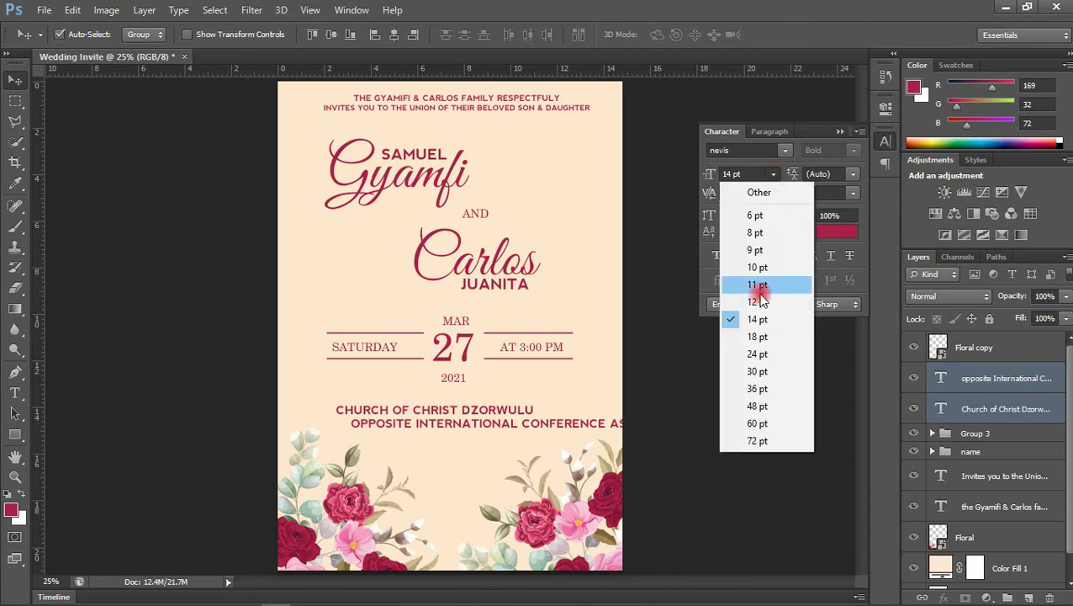
{"action": "left_click", "coordinate": [772, 328]}
{"action": "left_click", "coordinate": [513, 419]}
{"action": "left_click", "coordinate": [773, 173]}
{"action": "left_click", "coordinate": [767, 283]}
Centre both venue lines horizontally on the page using the Background layer
{"action": "left_click", "coordinate": [1005, 409], "text": "ctrl"}
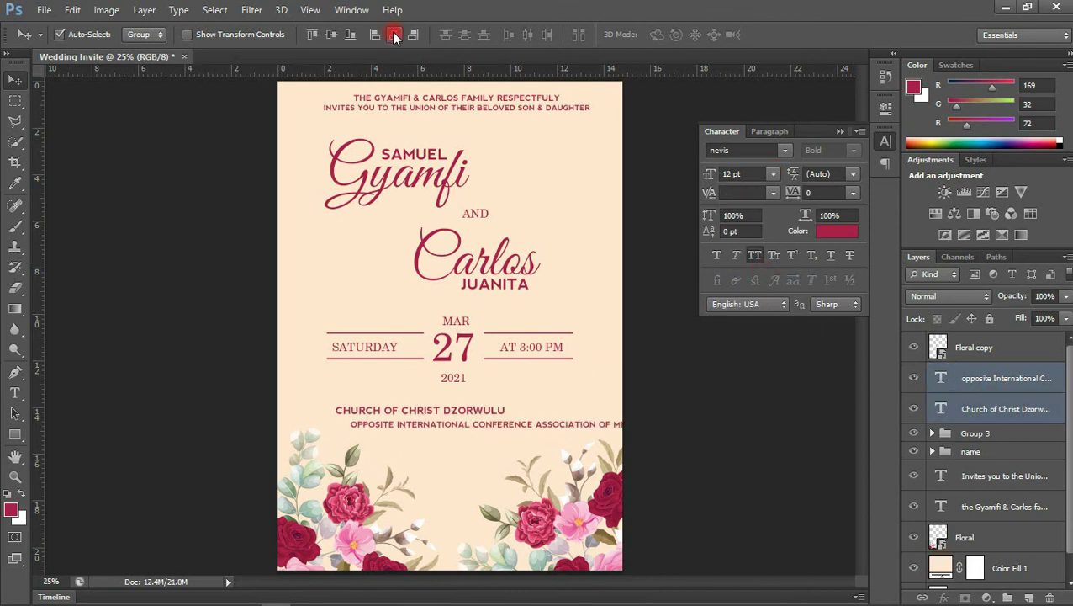
{"action": "left_click", "coordinate": [393, 34]}
{"action": "scroll", "coordinate": [1037, 546], "scroll_direction": "down", "scroll_amount": 1}
{"action": "left_click", "coordinate": [976, 573], "text": "ctrl"}
{"action": "left_click", "coordinate": [393, 35]}
{"action": "left_click", "coordinate": [969, 383]}
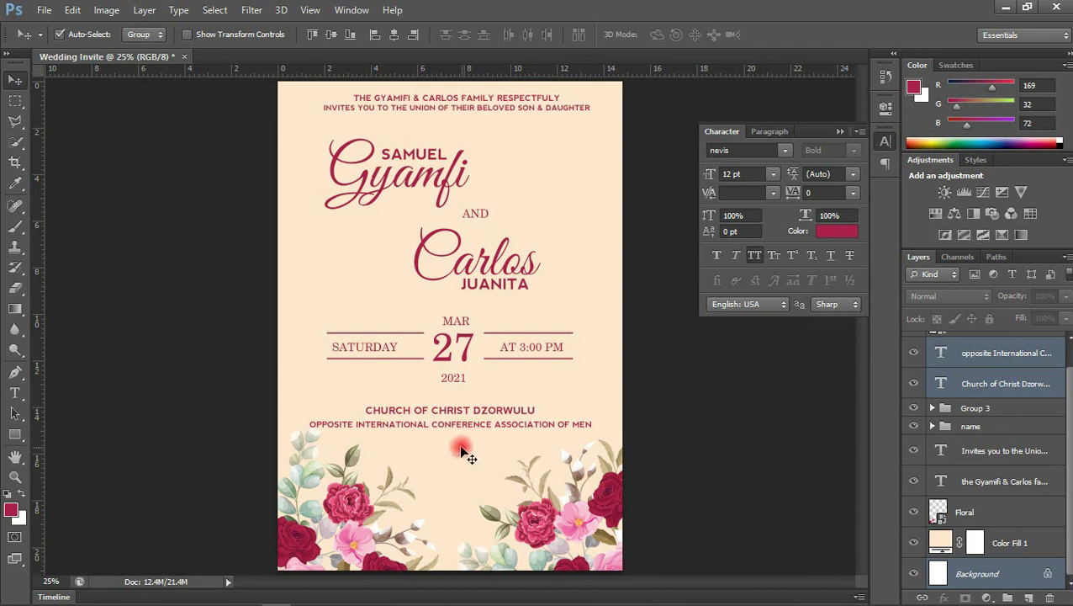
{"action": "key", "text": "t"}
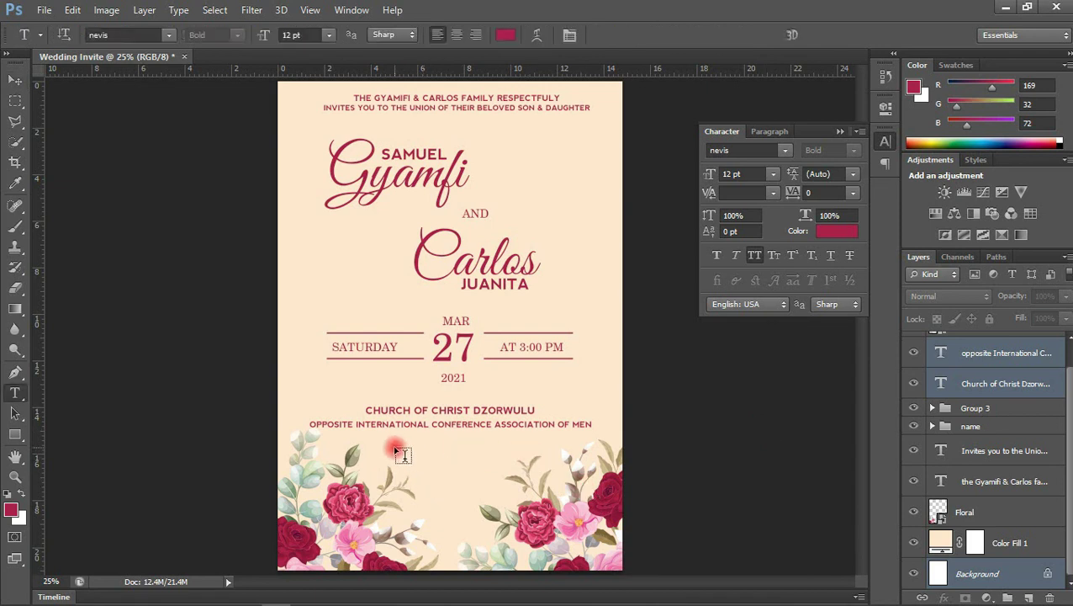
Add an 'RVSP:' line with the contact phone number below the venue, nudged slightly up
{"action": "left_click", "coordinate": [395, 445]}
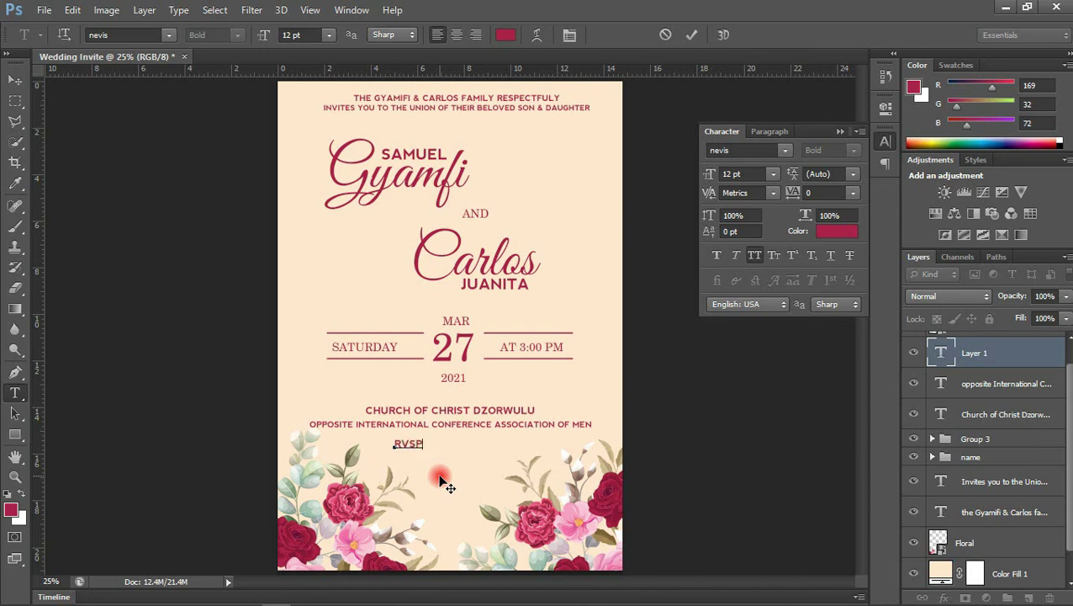
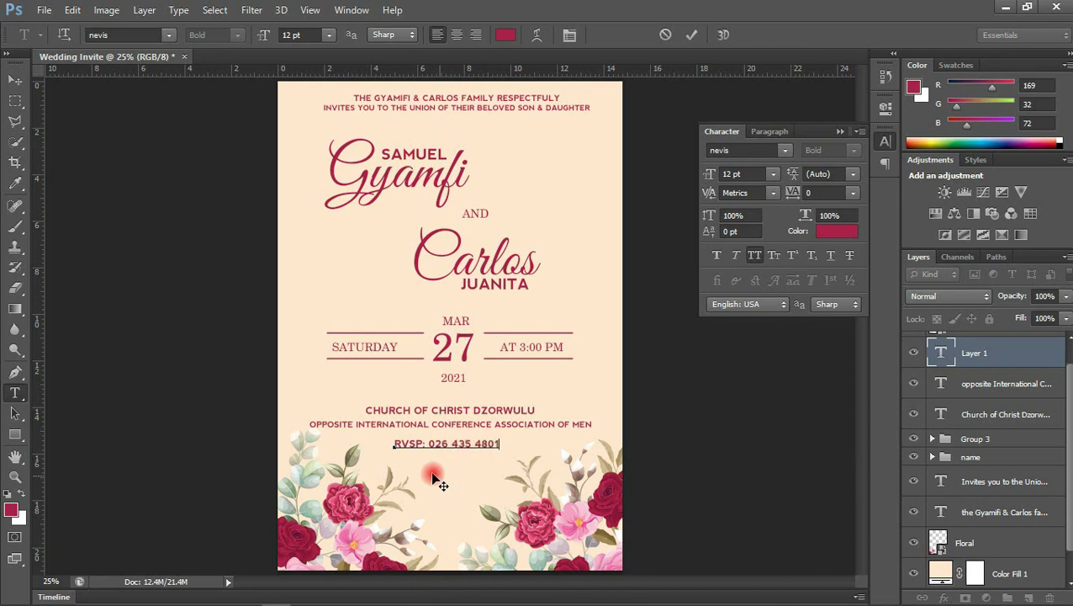
{"action": "left_click", "coordinate": [11, 79]}
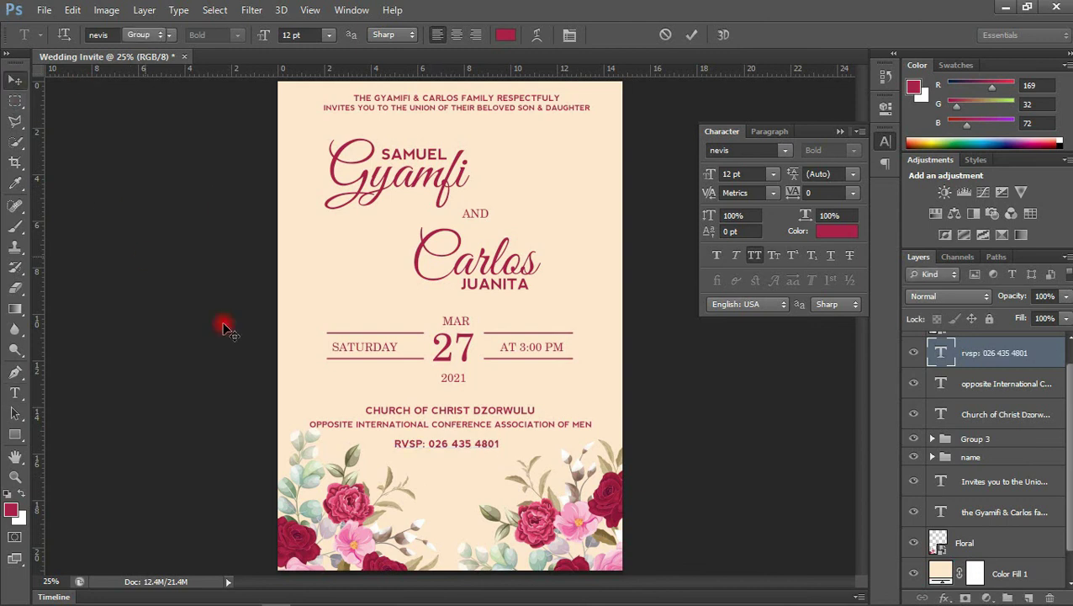
{"action": "key", "text": "shift+Up"}
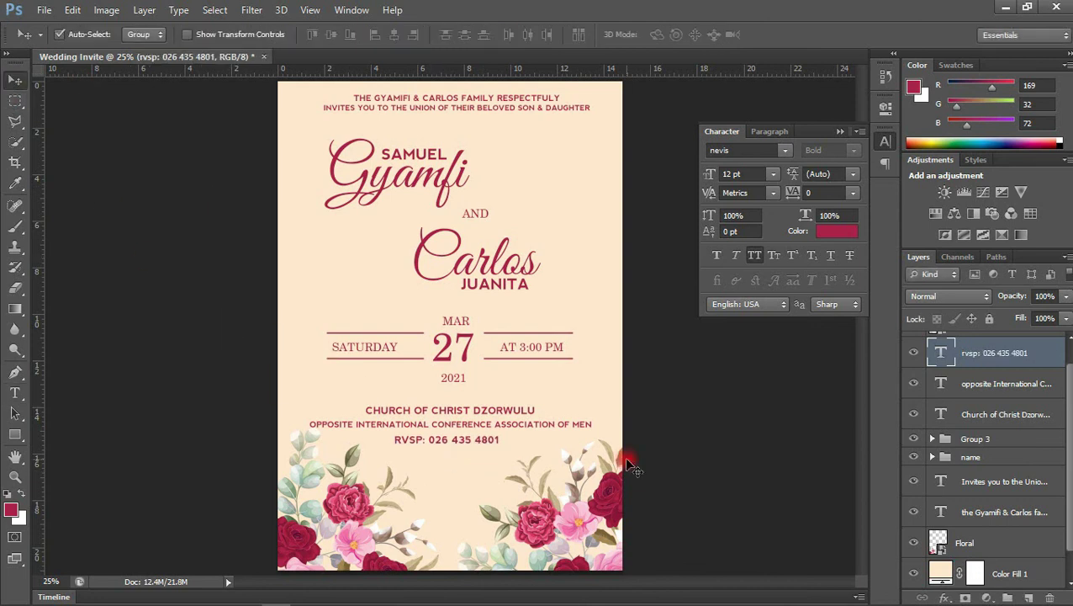
Nudge the RSVP line up once more, collapse the Character panel and select Color Fill 1
{"action": "key", "text": "shift+Up"}
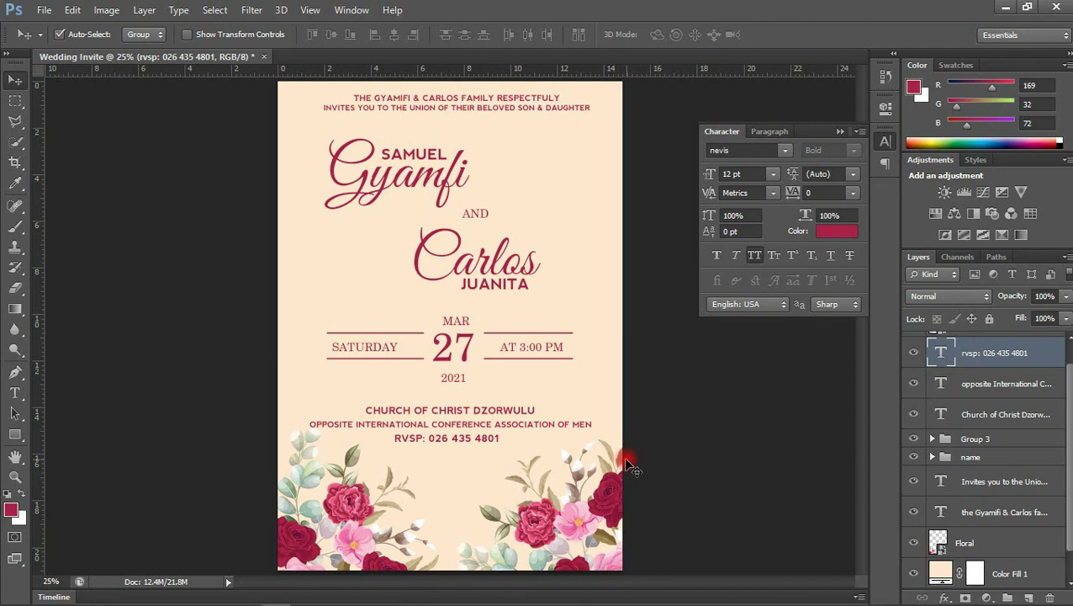
{"action": "left_click", "coordinate": [840, 133]}
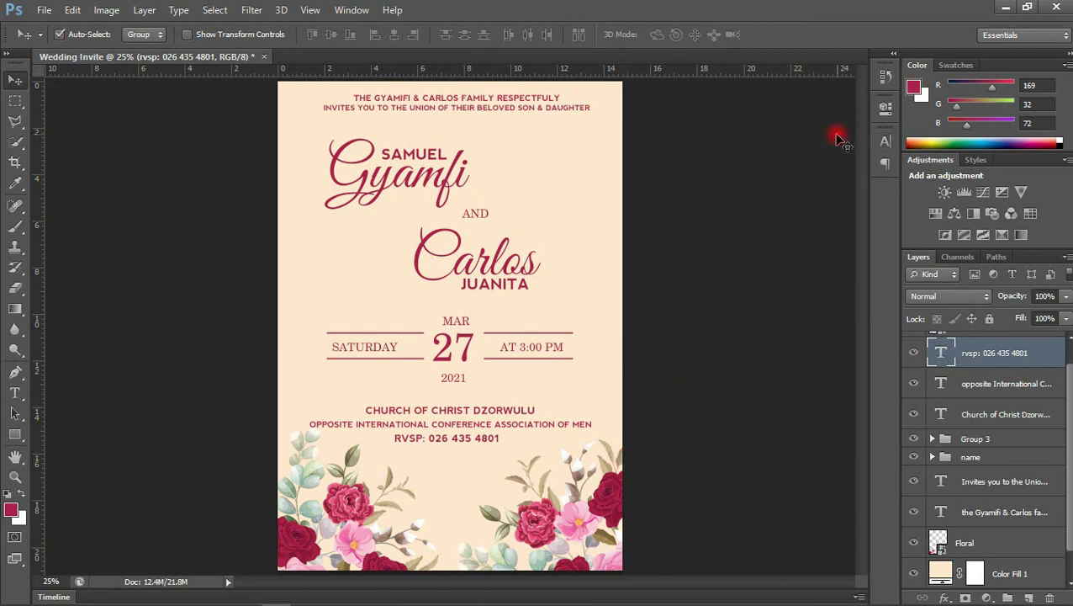
{"action": "left_click", "coordinate": [799, 443]}
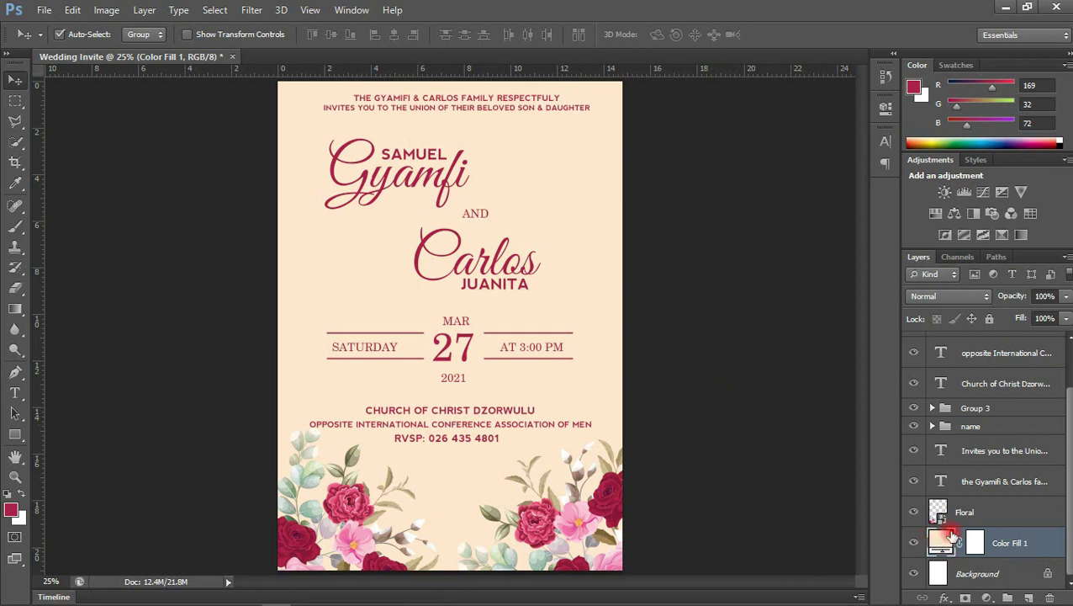
Rasterize the cream Color Fill 1 layer and apply Add Noise at about 23.62%
{"action": "double_click", "coordinate": [945, 543]}
{"action": "left_click", "coordinate": [376, 184]}
{"action": "left_click", "coordinate": [254, 10]}
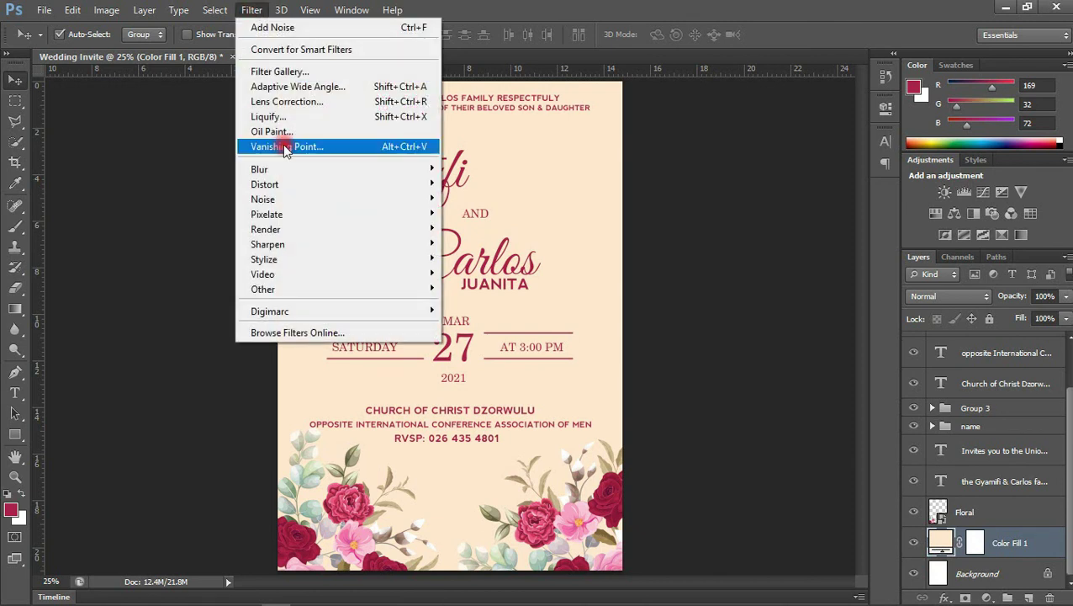
{"action": "mouse_move", "coordinate": [283, 200]}
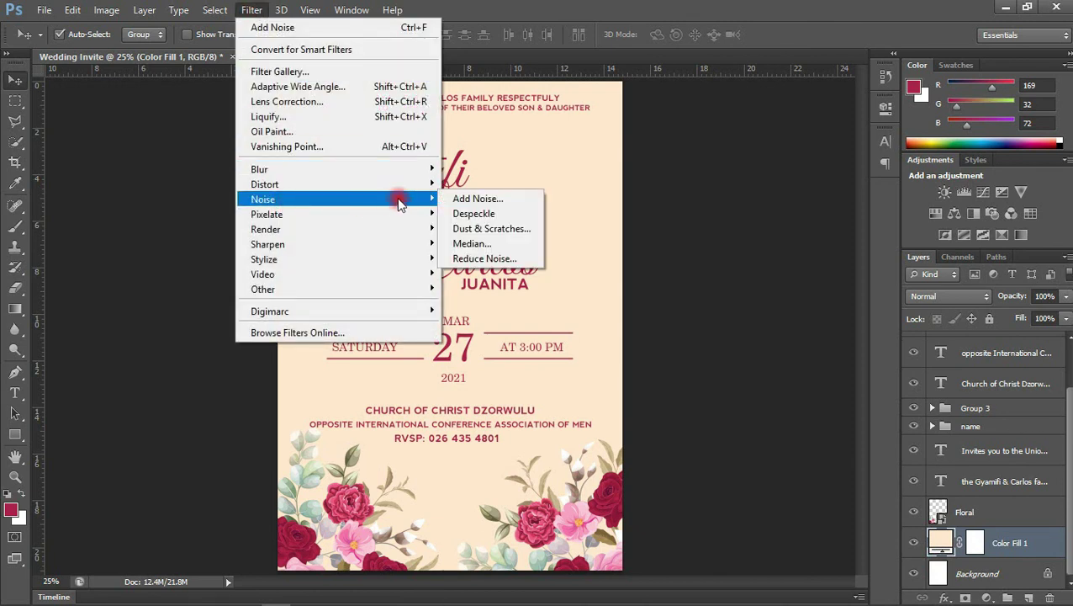
{"action": "left_click", "coordinate": [479, 200]}
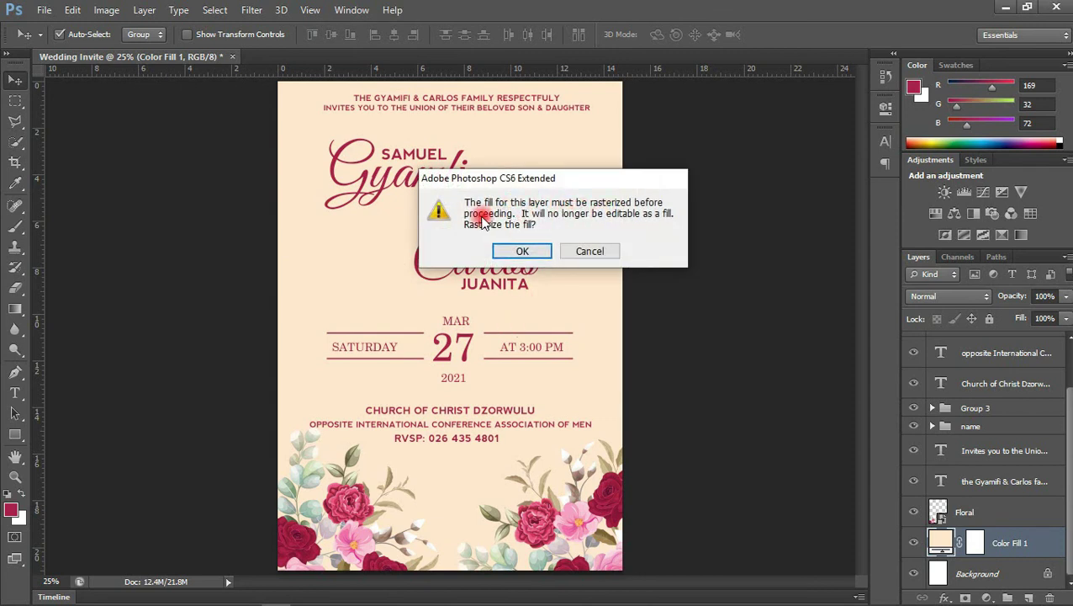
{"action": "left_click", "coordinate": [522, 252]}
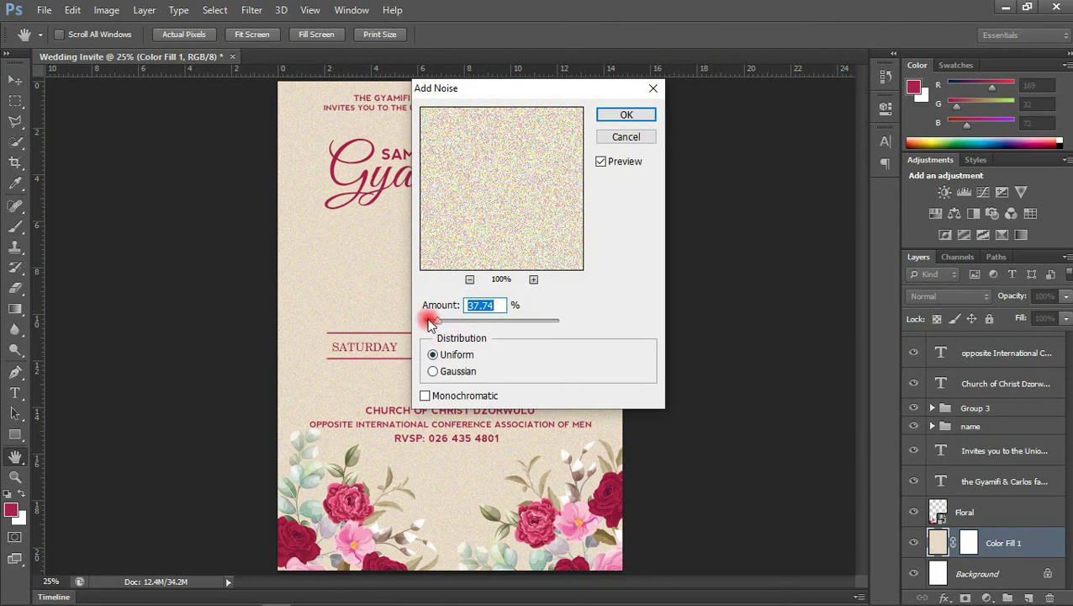
{"action": "left_click_drag", "start_coordinate": [448, 326], "coordinate": [435, 326]}
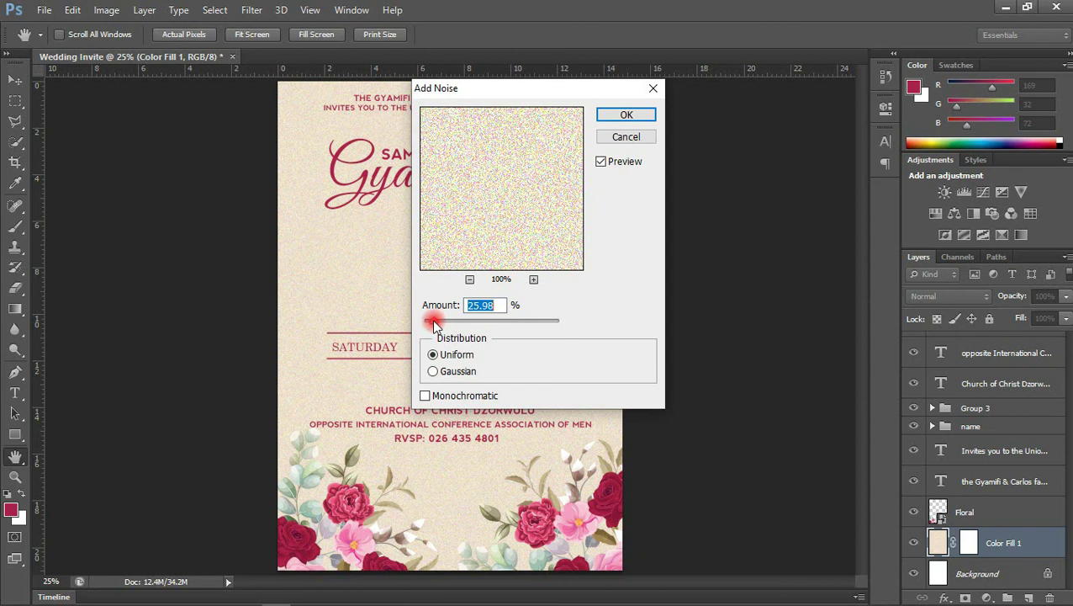
{"action": "left_click_drag", "start_coordinate": [434, 327], "coordinate": [429, 326]}
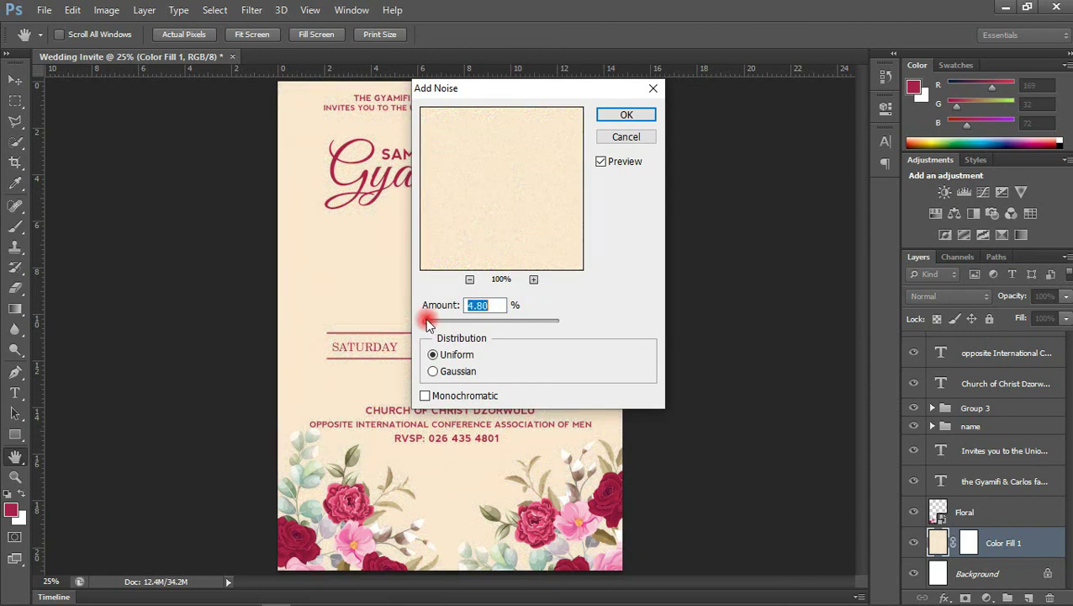
{"action": "left_click_drag", "start_coordinate": [429, 324], "coordinate": [435, 324]}
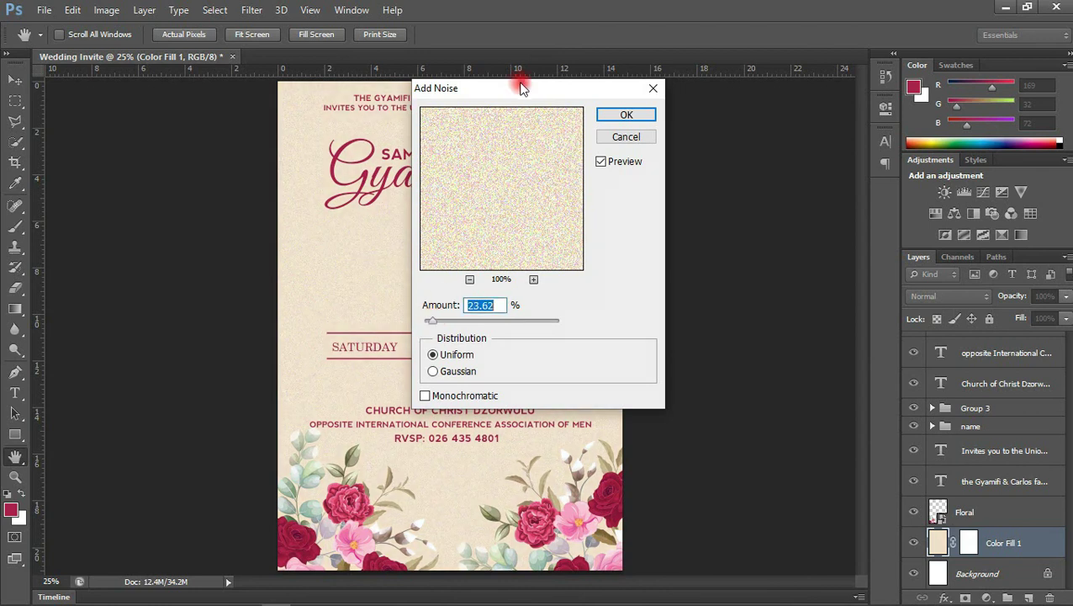
{"action": "left_click_drag", "start_coordinate": [525, 92], "coordinate": [778, 145]}
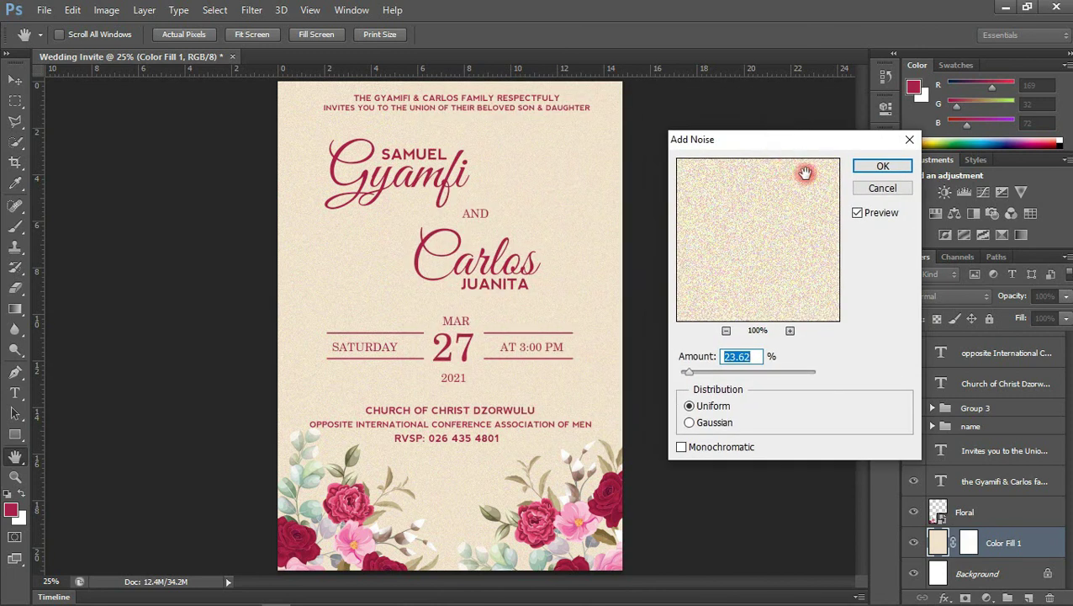
{"action": "left_click_drag", "start_coordinate": [805, 172], "coordinate": [883, 155]}
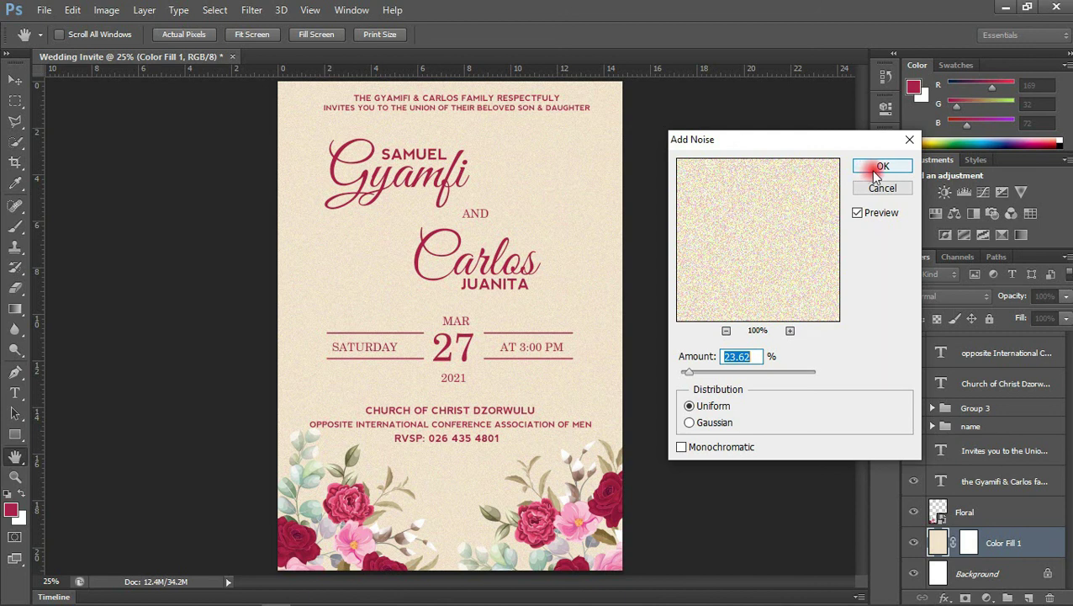
{"action": "left_click", "coordinate": [883, 168]}
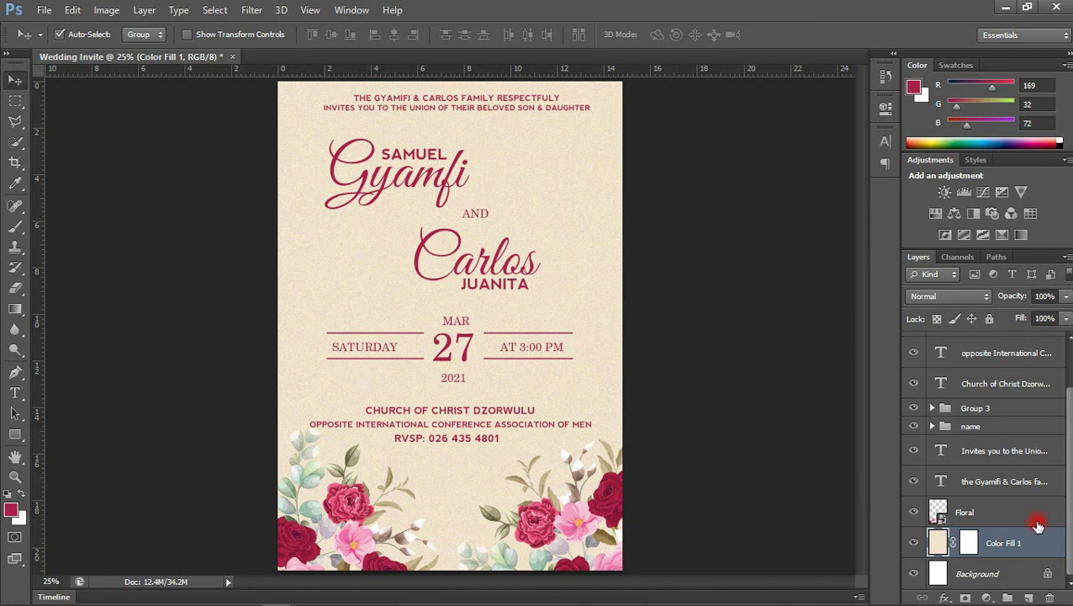
Place ring_PNG165.png from the design resources folder into the invitation
{"action": "left_click", "coordinate": [588, 263]}
{"action": "mouse_move", "coordinate": [345, 599]}
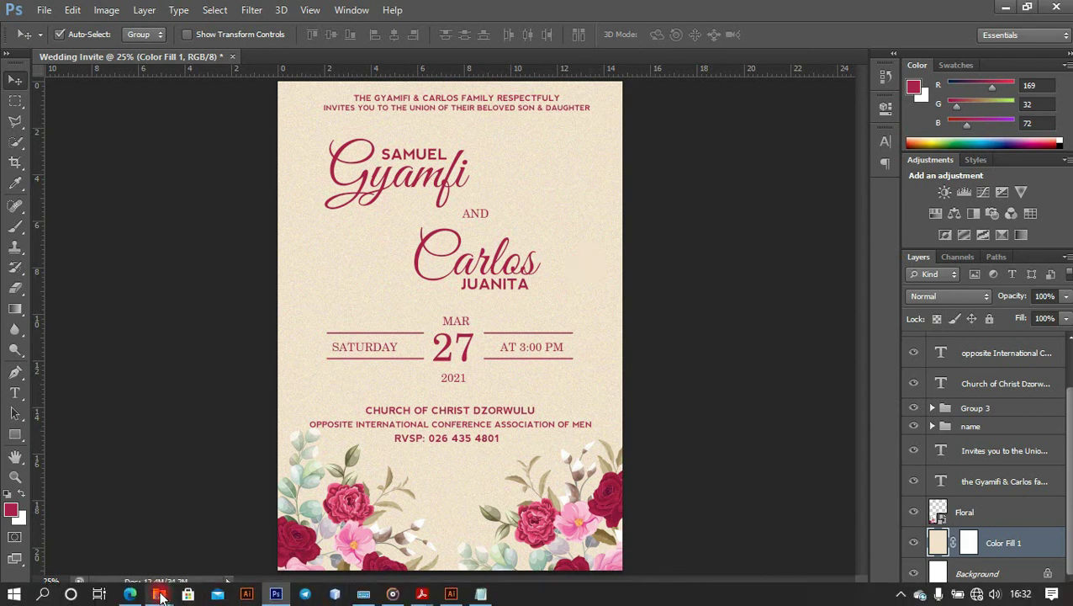
{"action": "mouse_move", "coordinate": [160, 595]}
{"action": "left_click", "coordinate": [111, 530]}
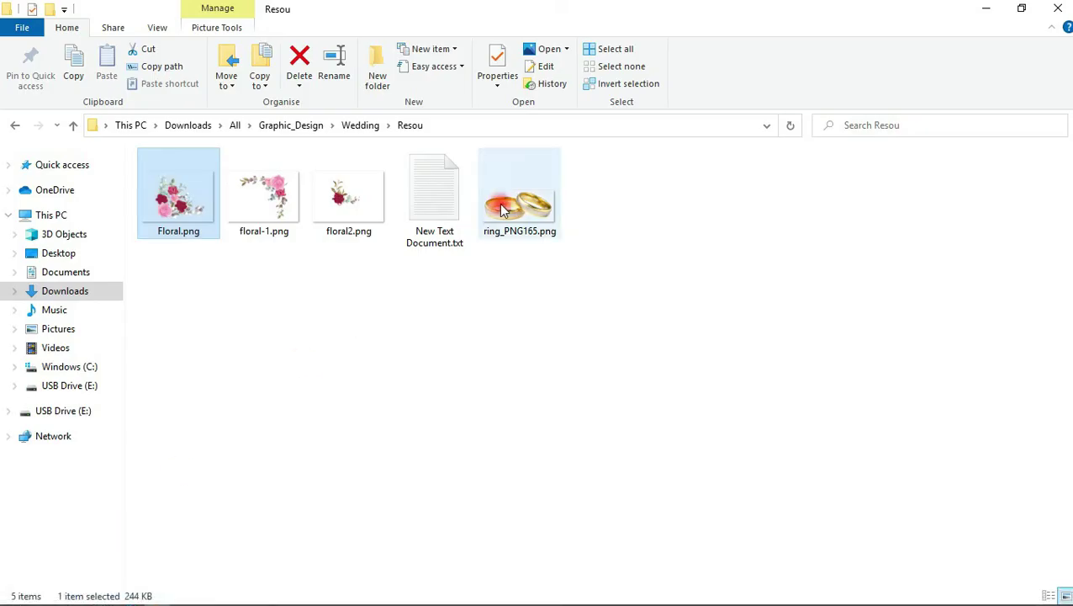
{"action": "left_click_drag", "start_coordinate": [504, 209], "coordinate": [460, 280]}
Move the rings up behind the names, scale them to about 118% and set 35% opacity
{"action": "left_click_drag", "start_coordinate": [492, 325], "coordinate": [494, 219]}
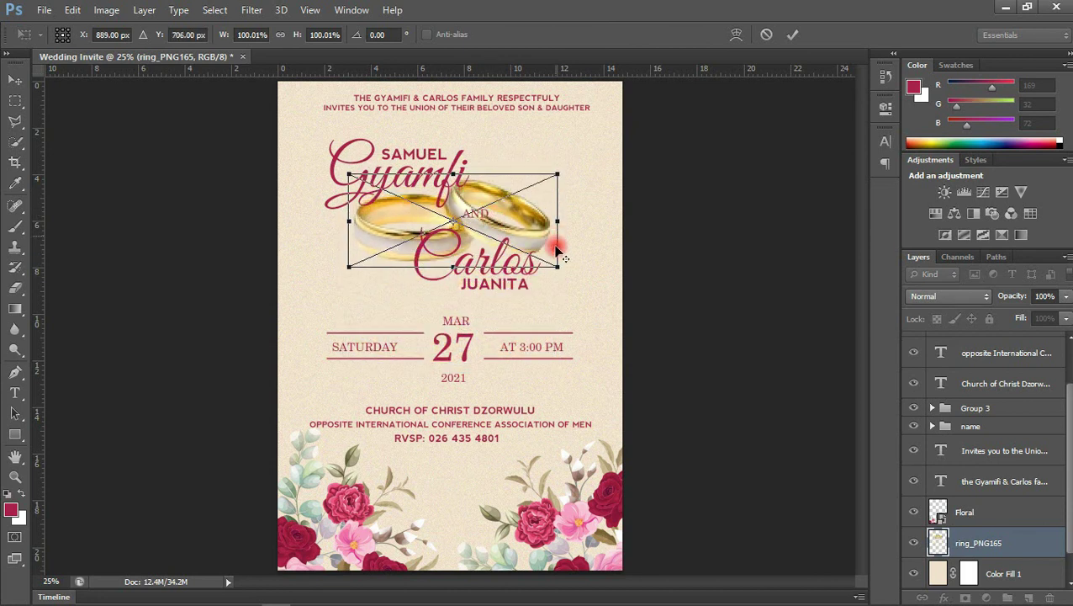
{"action": "mouse_move", "coordinate": [558, 266]}
{"action": "left_mouse_down"}
{"action": "mouse_move", "coordinate": [579, 275]}
{"action": "mouse_move", "coordinate": [556, 258]}
{"action": "left_mouse_up"}
{"action": "key", "text": "Return"}
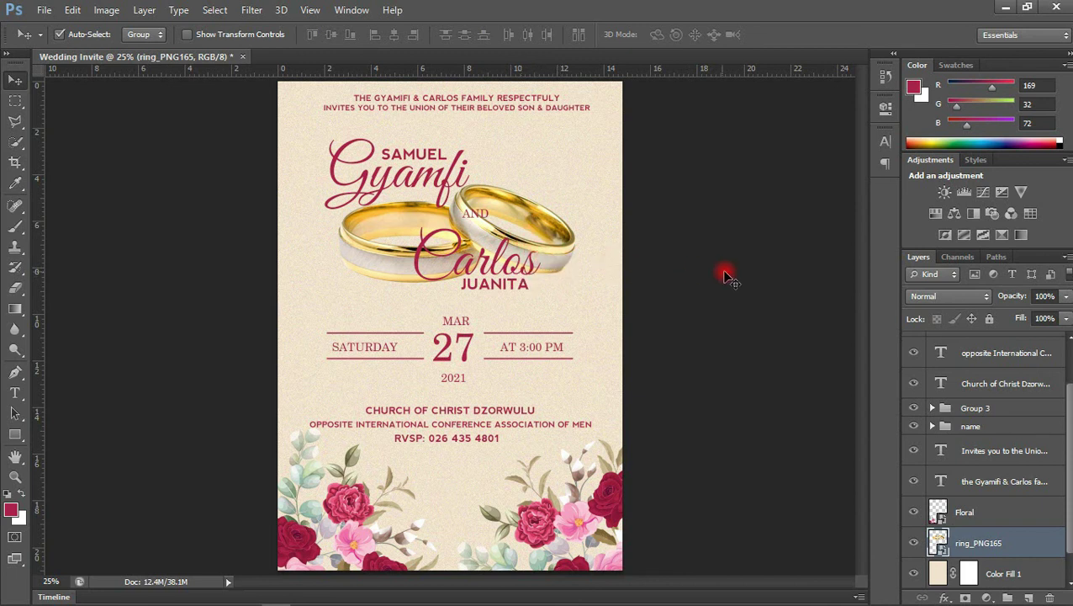
{"action": "left_click_drag", "start_coordinate": [1064, 300], "coordinate": [1018, 323]}
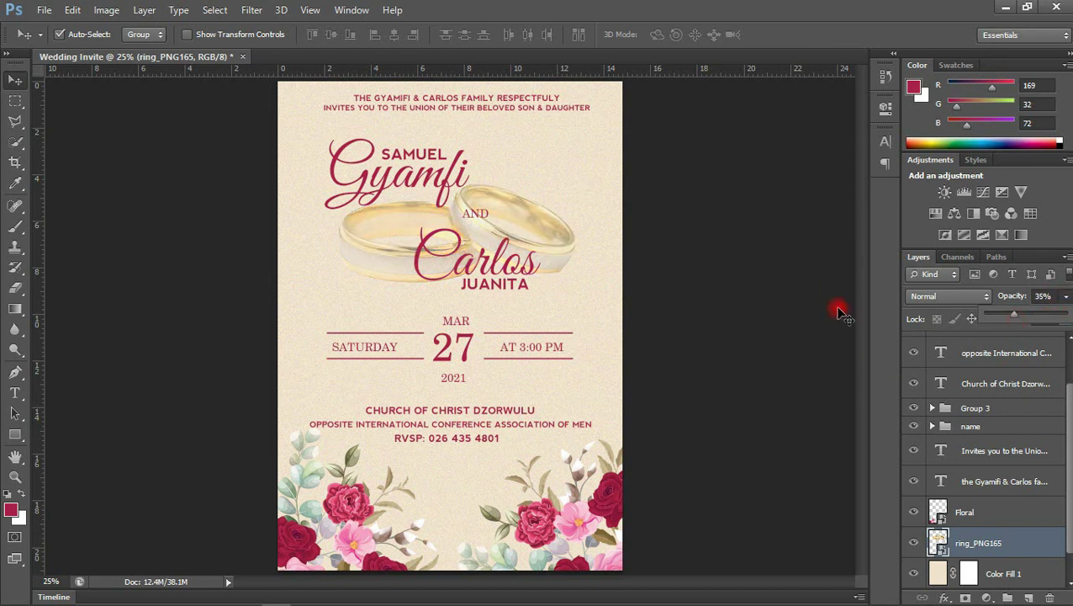
Shift the rings slightly right and place a duplicate over the bottom flowers
{"action": "left_click", "coordinate": [559, 254]}
{"action": "left_click_drag", "start_coordinate": [558, 252], "coordinate": [565, 253]}
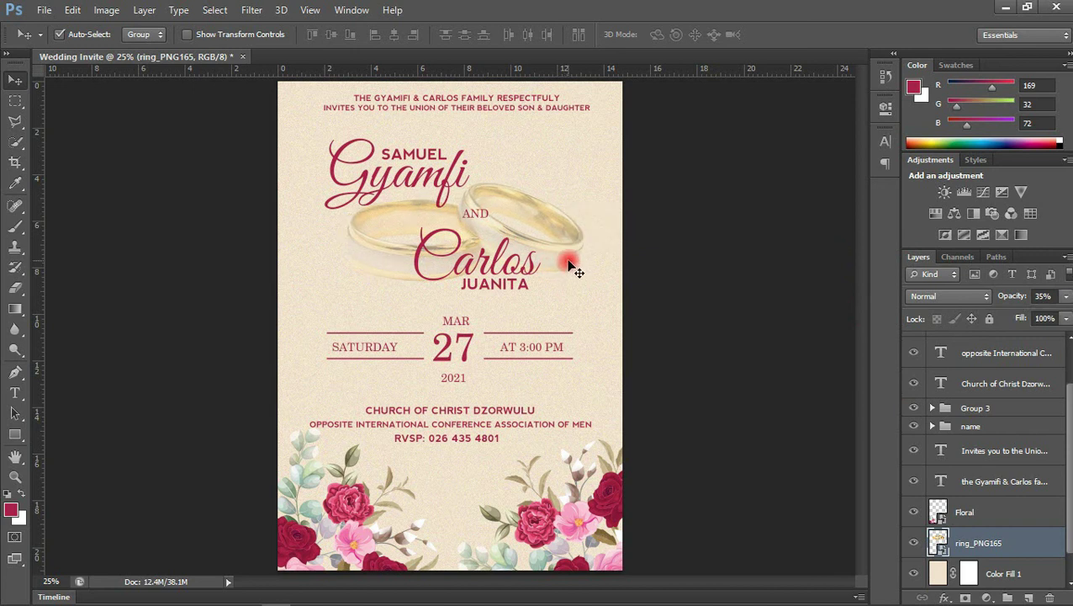
{"action": "key", "text": "ctrl+j"}
{"action": "left_click_drag", "start_coordinate": [570, 268], "coordinate": [562, 541]}
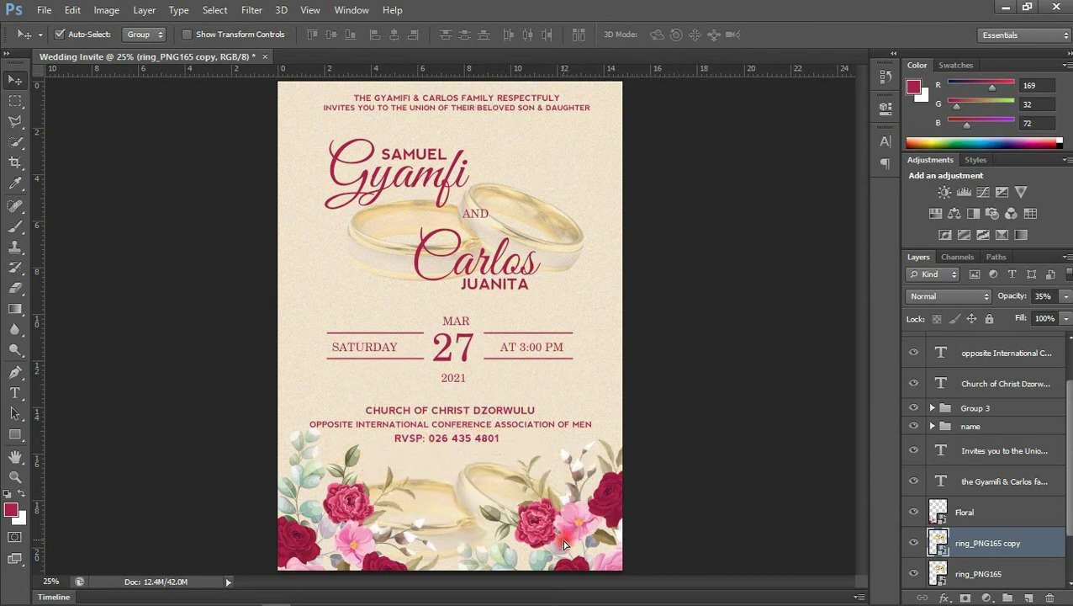
Scale the ring copy down to about 43.22%
{"action": "key", "text": "ctrl+t"}
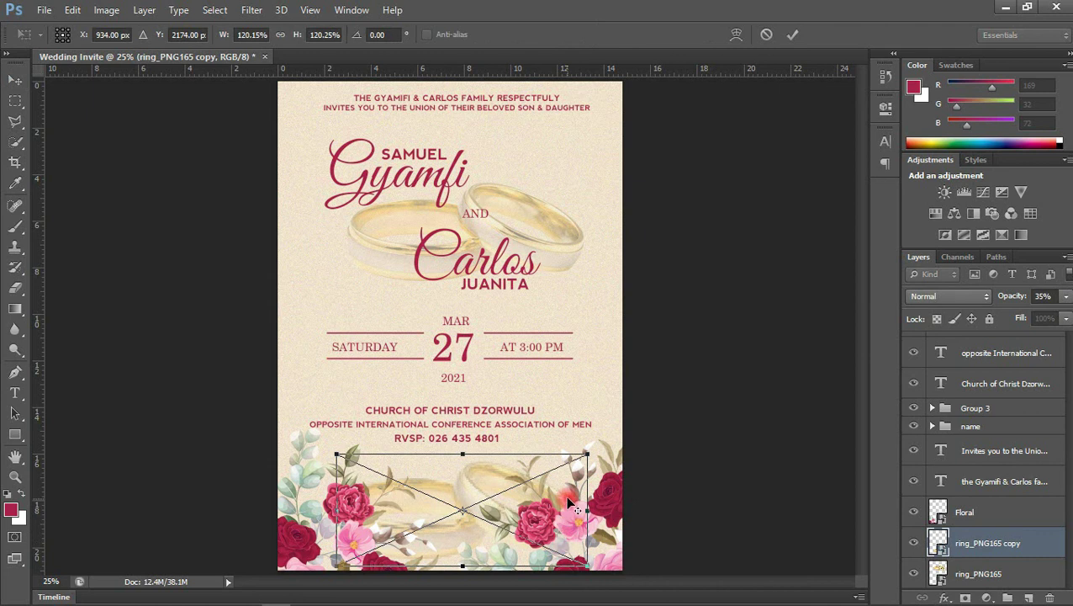
{"action": "left_click_drag", "start_coordinate": [585, 453], "coordinate": [533, 479]}
{"action": "left_click_drag", "start_coordinate": [510, 494], "coordinate": [476, 498]}
{"action": "key", "text": "Return"}
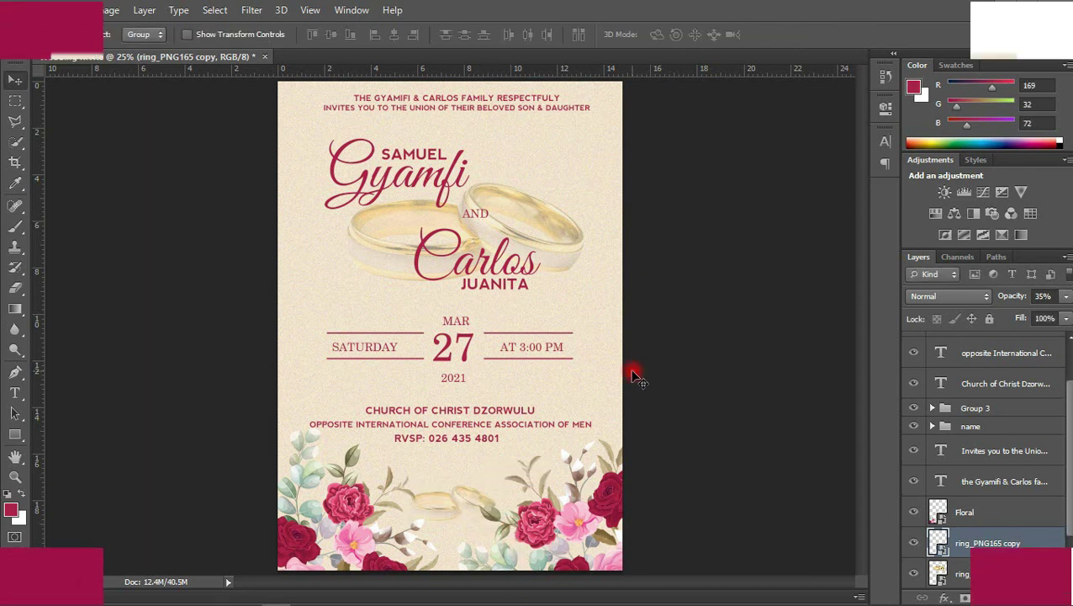